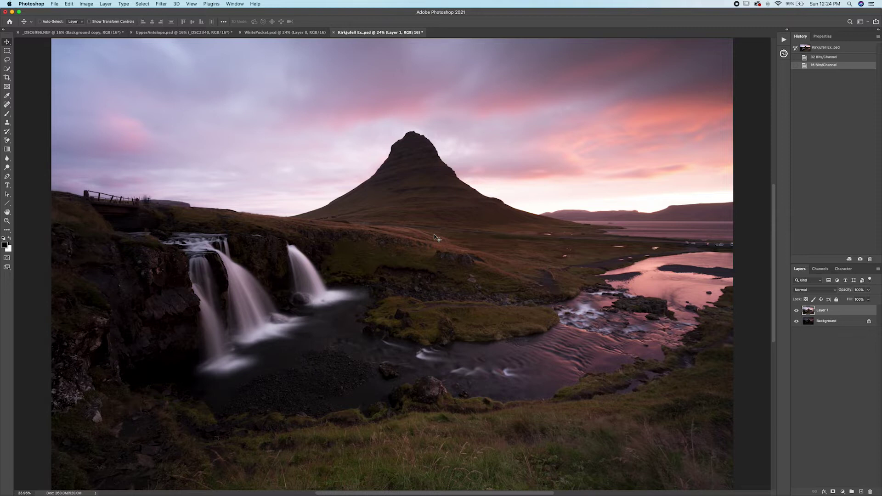
pyautogui.click(784, 54)
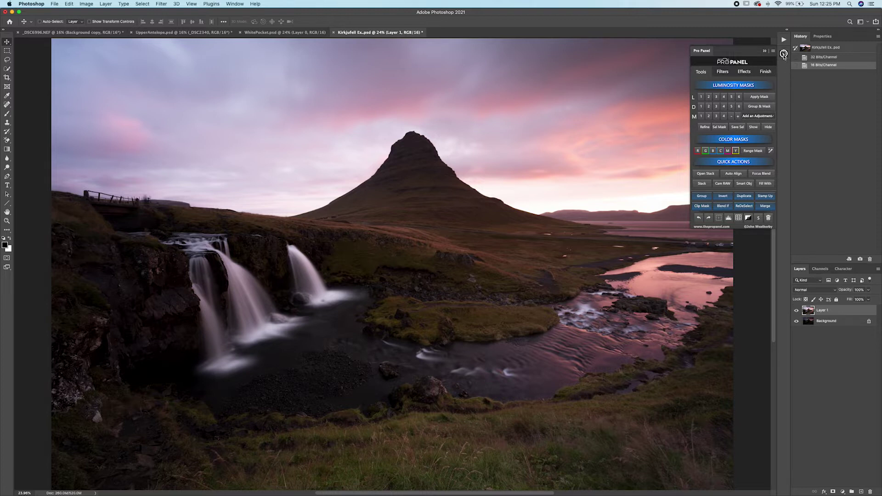
pyautogui.click(784, 54)
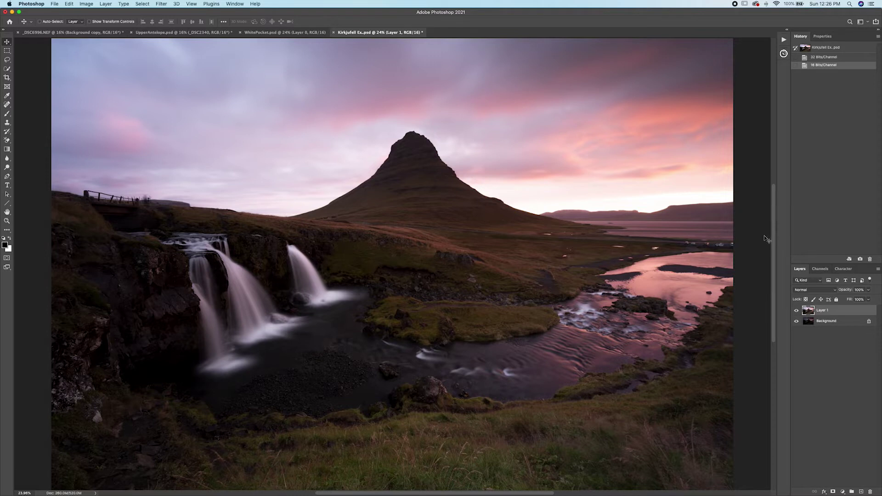
# Load the composite RGB channel's luminosity as a selection and save it as an alpha channel named Brights 1.
pyautogui.click(819, 271)
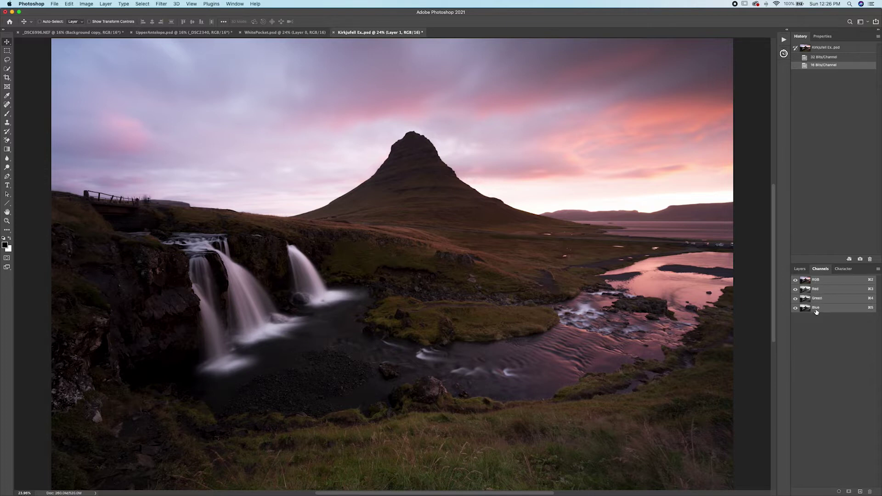
pyautogui.keyDown('super'); pyautogui.click(806, 281); pyautogui.keyUp('super')
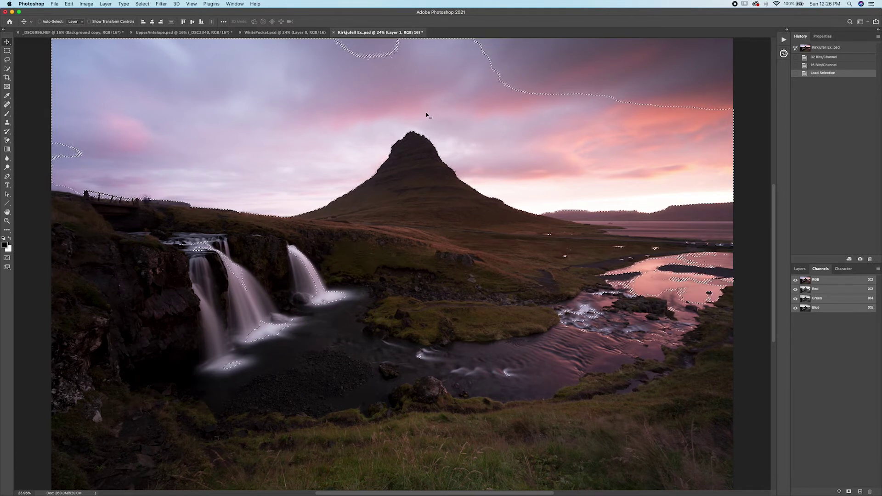
pyautogui.click(849, 492)
pyautogui.click(807, 318)
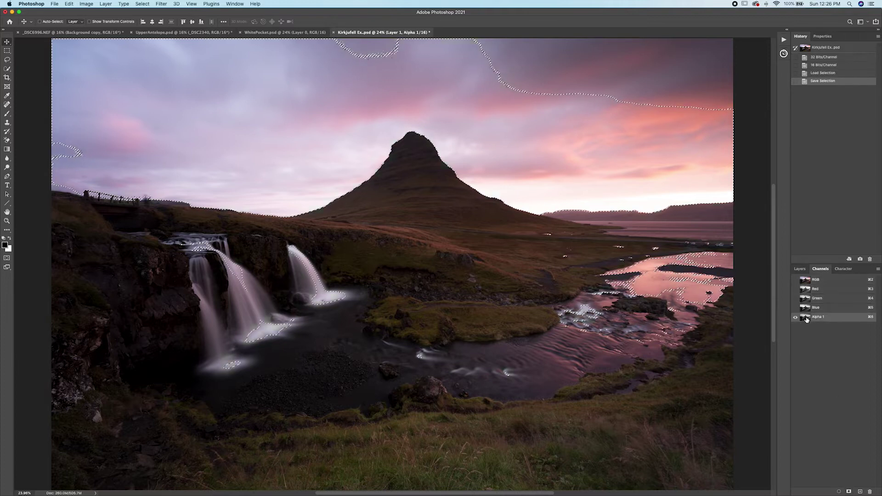
pyautogui.write('S')
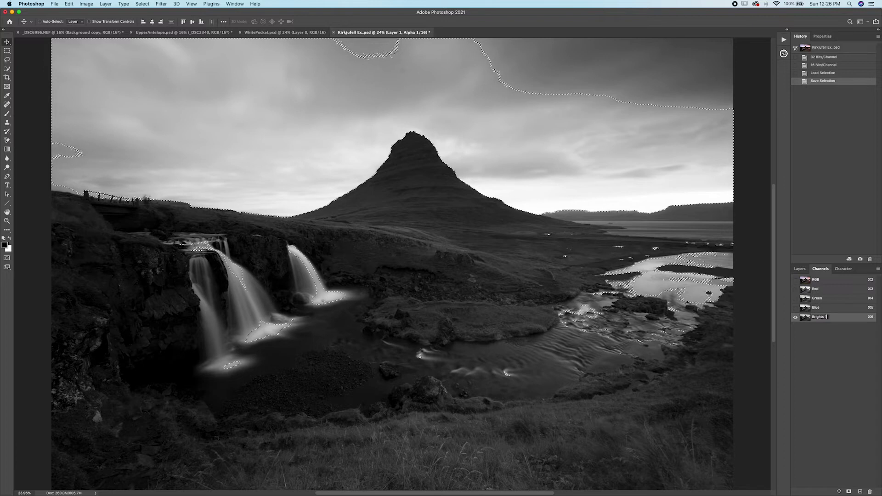
pyautogui.press('Return')
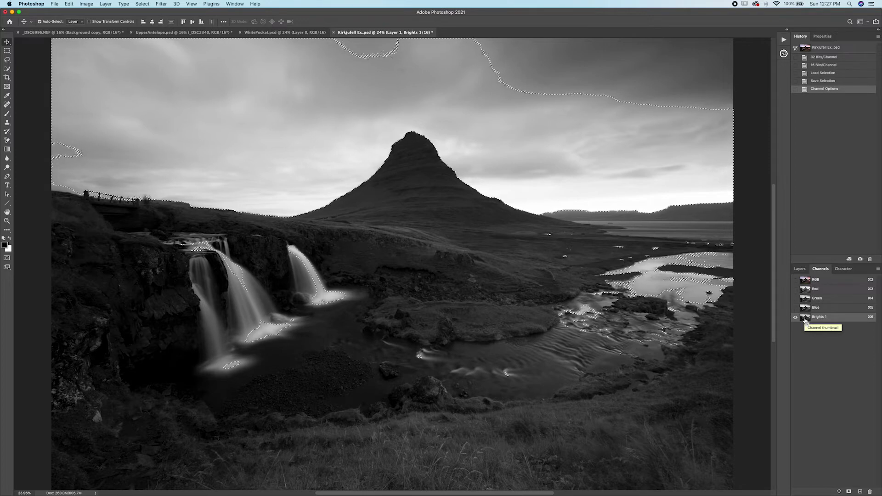
# Load the Brights 1 channel as a selection and save it as a new channel named Brights 2.
pyautogui.keyDown('super'); pyautogui.click(805, 319); pyautogui.keyUp('super')
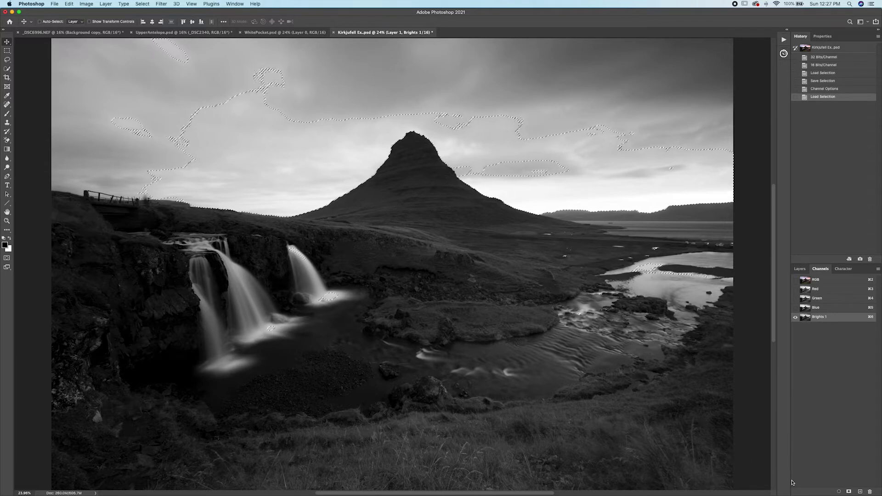
pyautogui.click(850, 492)
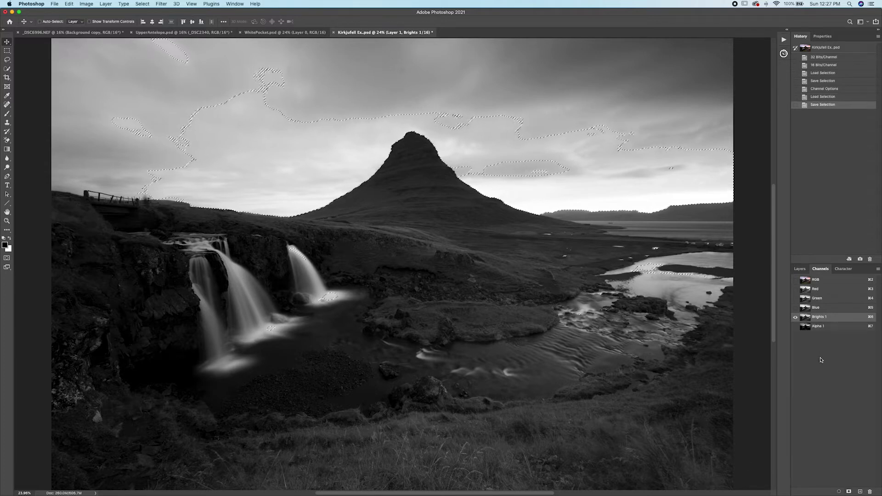
pyautogui.click(805, 327)
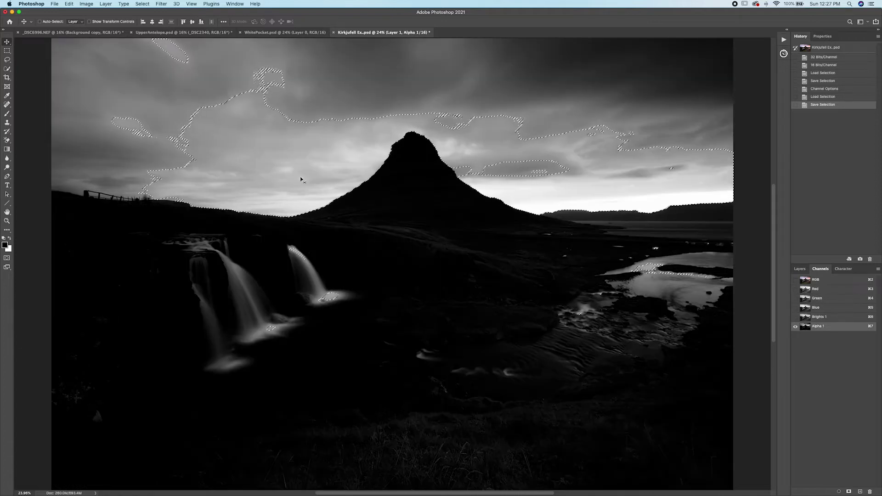
pyautogui.doubleClick(822, 327)
pyautogui.write('Brights 2')
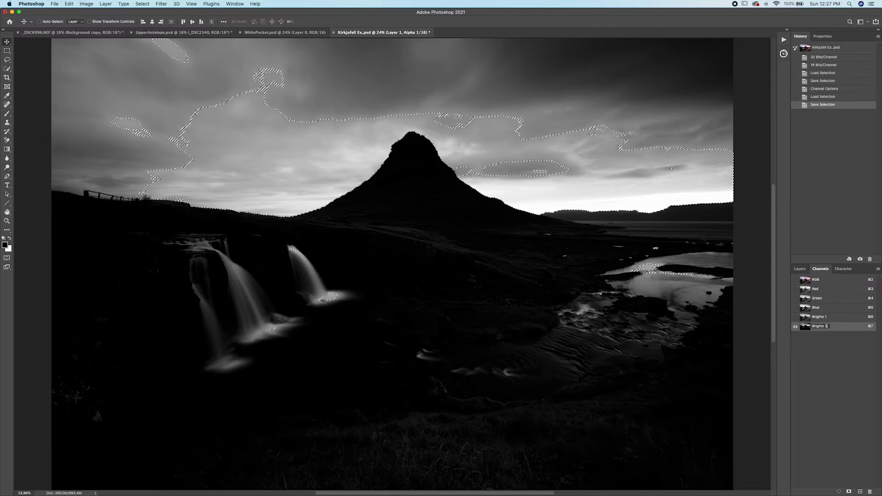
pyautogui.press('Return')
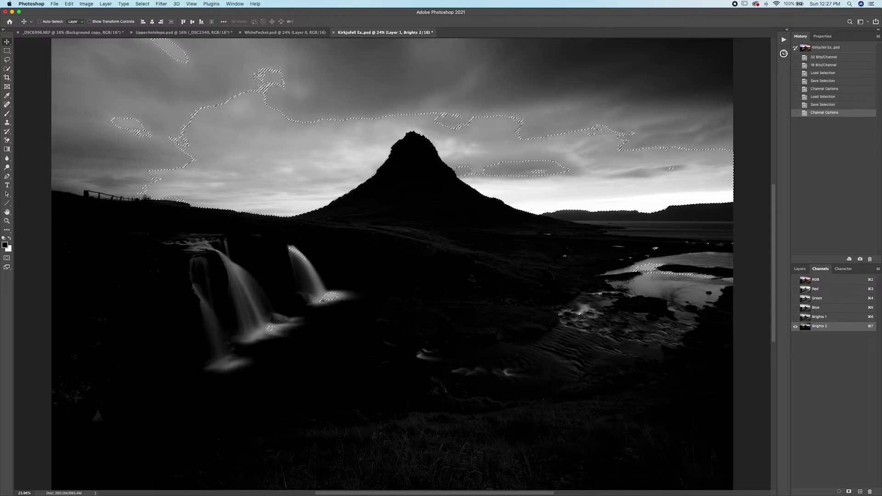
# Save the selection loaded from the Brights 2 channel as a new channel named Brights 3, and clear the selection.
pyautogui.keyDown('super'); pyautogui.click(808, 329); pyautogui.keyUp('super')
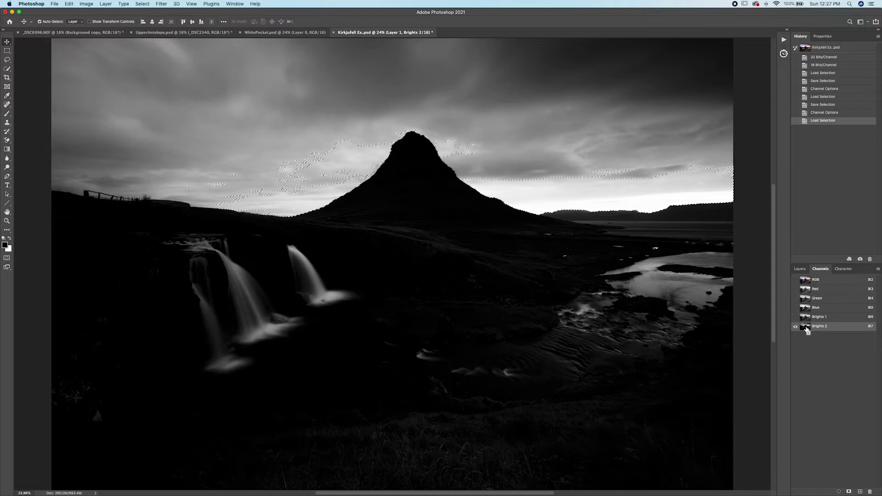
pyautogui.click(850, 492)
pyautogui.click(811, 336)
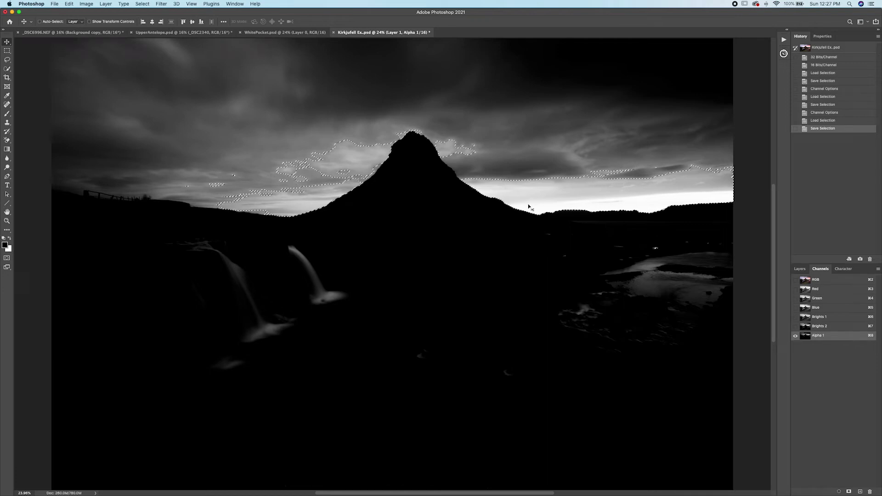
pyautogui.doubleClick(819, 335)
pyautogui.write('Brights')
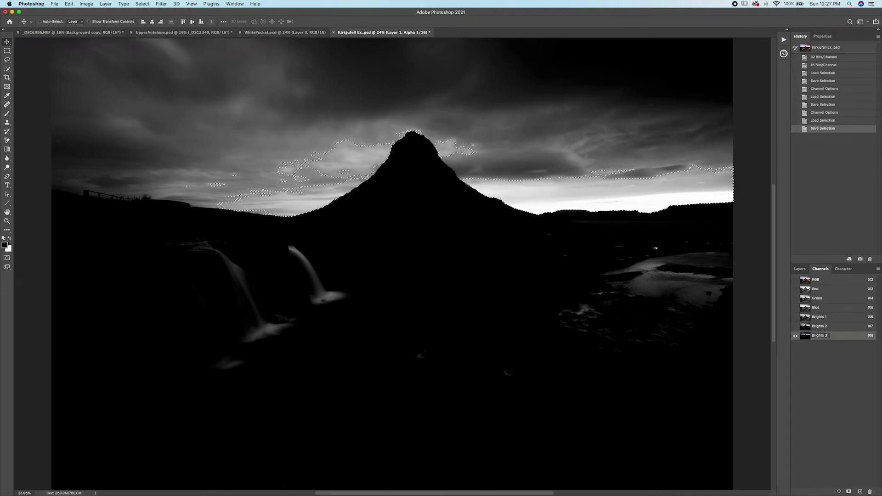
pyautogui.write(' 3')
pyautogui.press('Return')
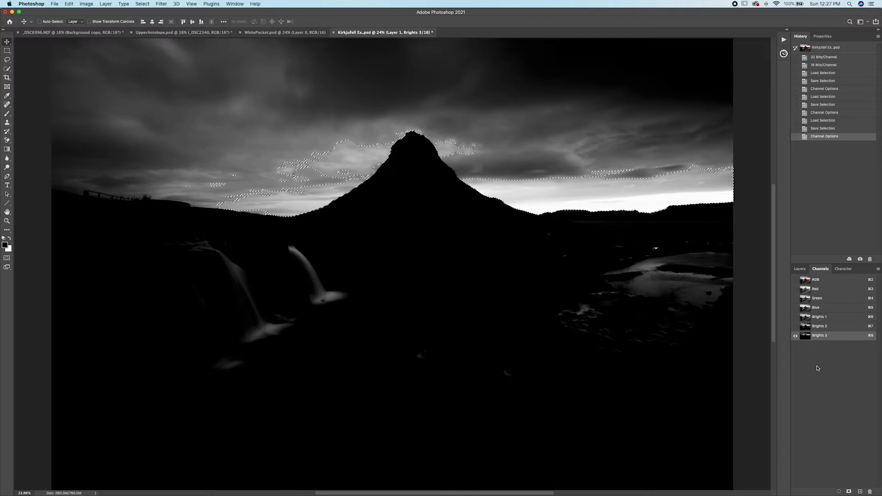
pyautogui.press('super+d')
# Return to the composite RGB channel, load its luminosity as a selection and invert that selection.
pyautogui.keyDown('super'); pyautogui.click(803, 279); pyautogui.keyUp('super')
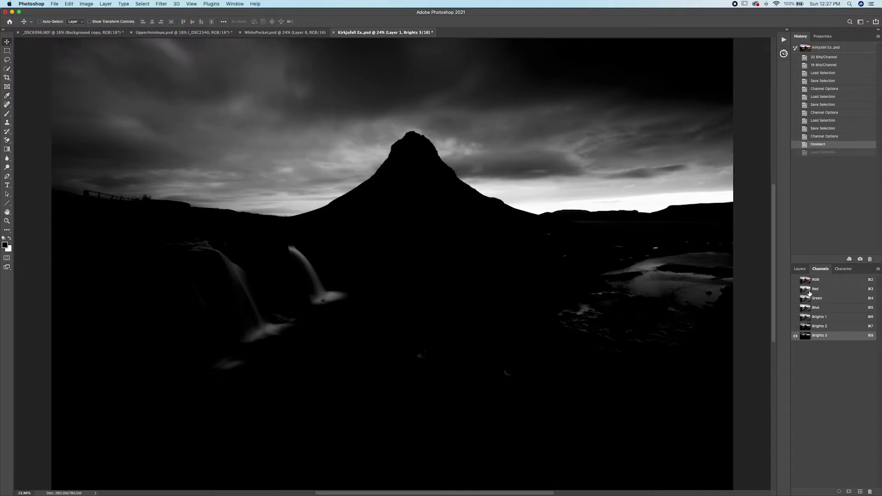
pyautogui.click(808, 284)
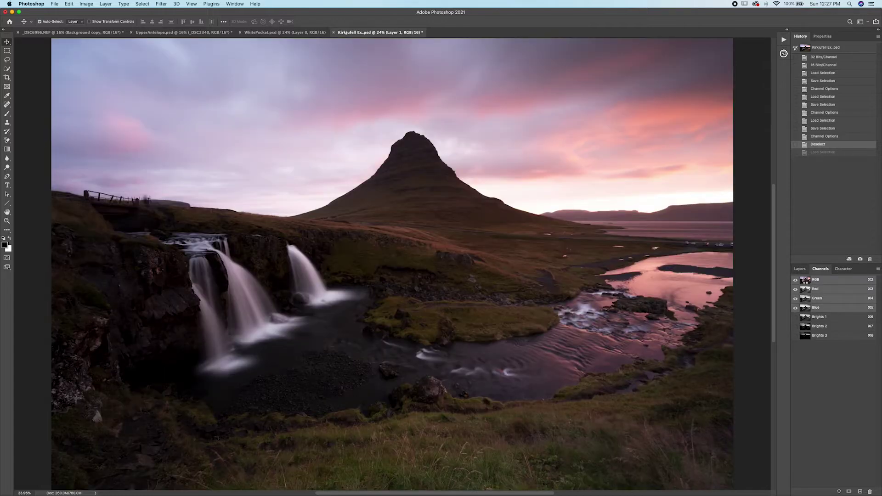
pyautogui.keyDown('super'); pyautogui.click(806, 282); pyautogui.keyUp('super')
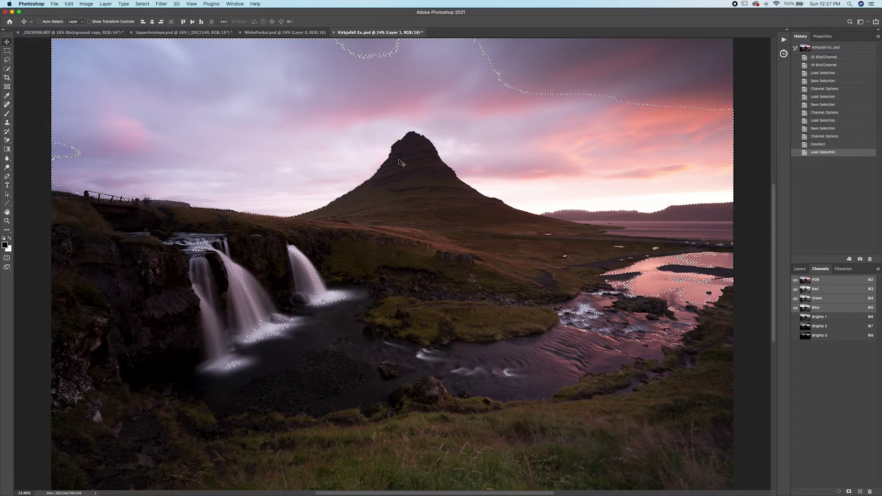
pyautogui.press('super+shift+i')
pyautogui.press('super+z')
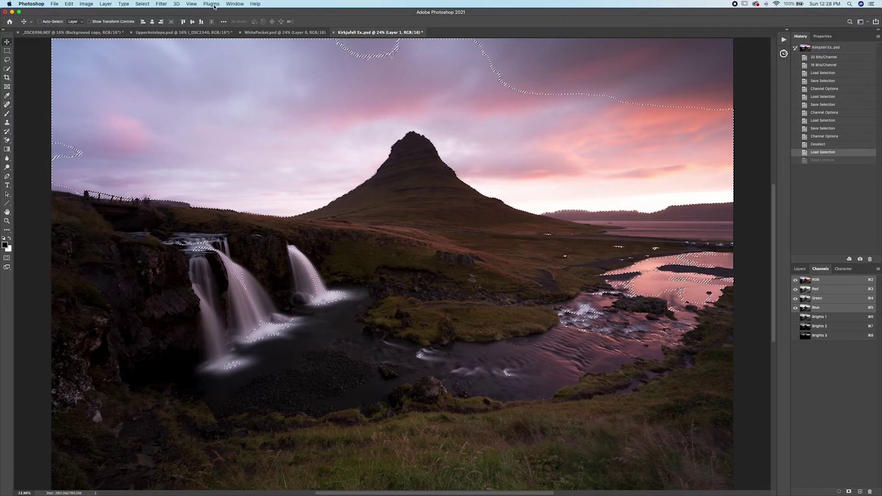
pyautogui.click(142, 4)
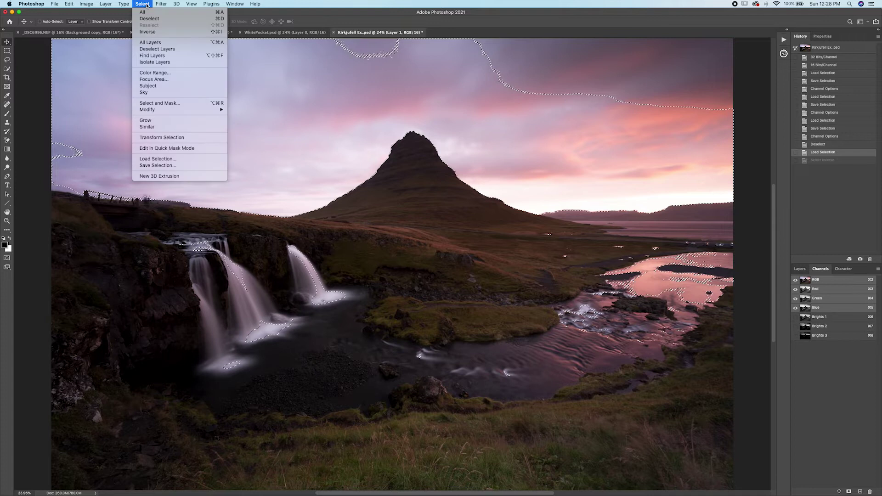
pyautogui.click(165, 32)
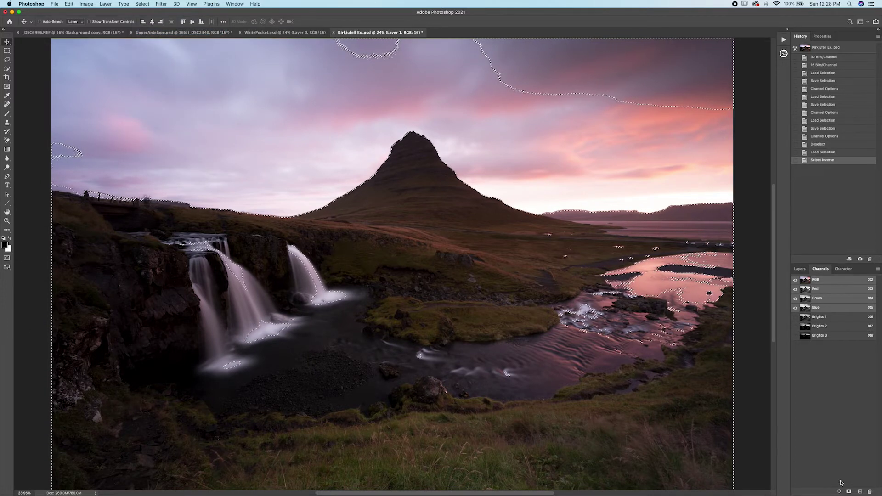
# Save the inverted selection as a new alpha channel, display it and name it Shadows 1.
pyautogui.click(850, 492)
pyautogui.click(807, 346)
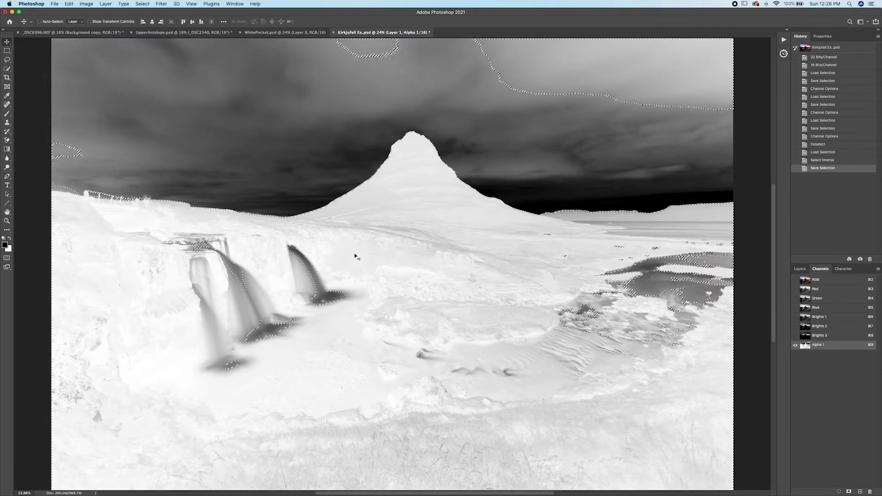
pyautogui.doubleClick(818, 345)
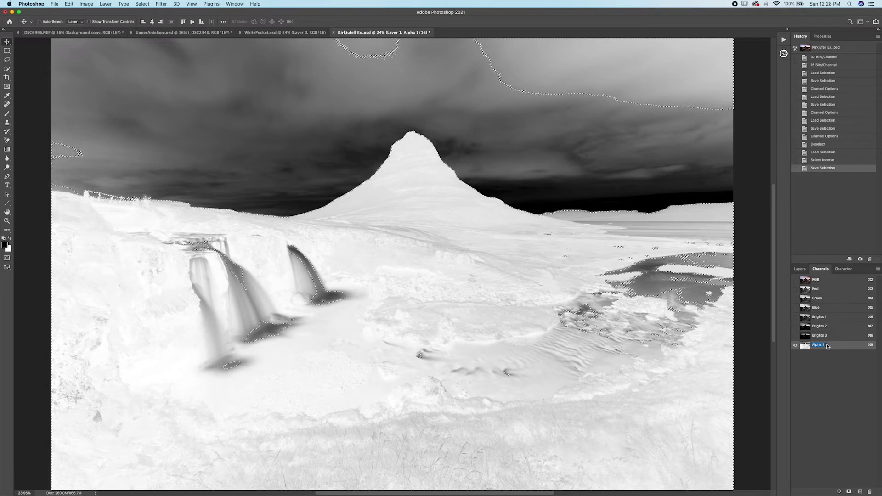
pyautogui.write('Shadow')
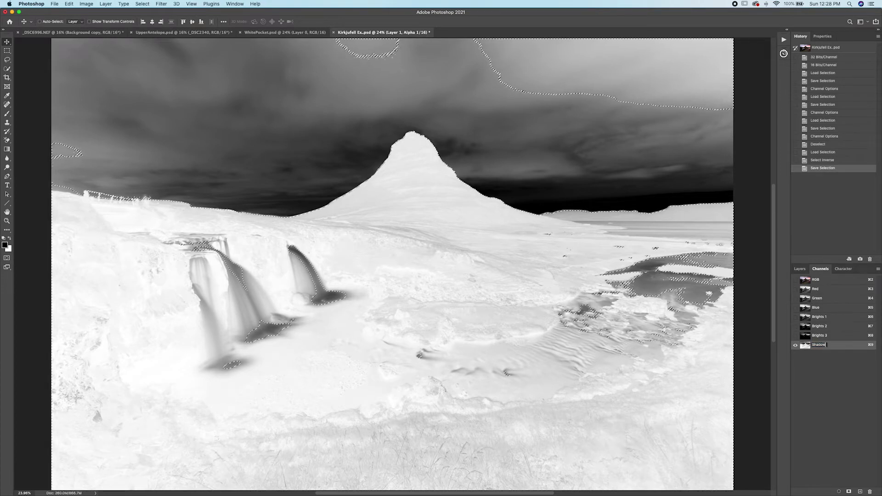
pyautogui.write('s 1')
pyautogui.press('Return')
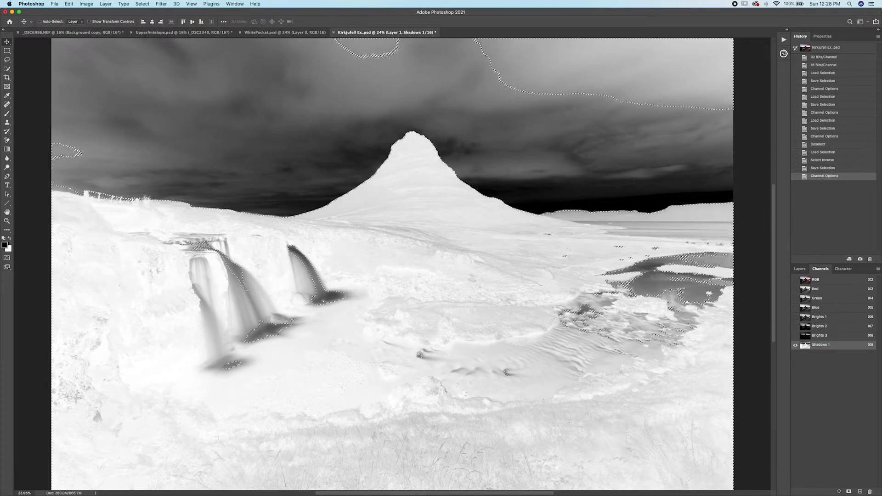
# Save a new channel from the Shadows 1 selection, and a second one from the selection of that new channel.
pyautogui.keyDown('super'); pyautogui.click(807, 347); pyautogui.keyUp('super')
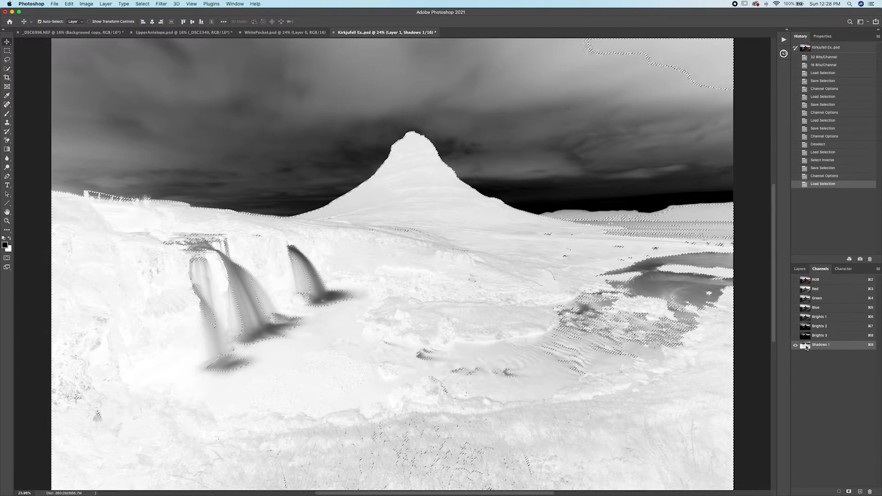
pyautogui.click(849, 492)
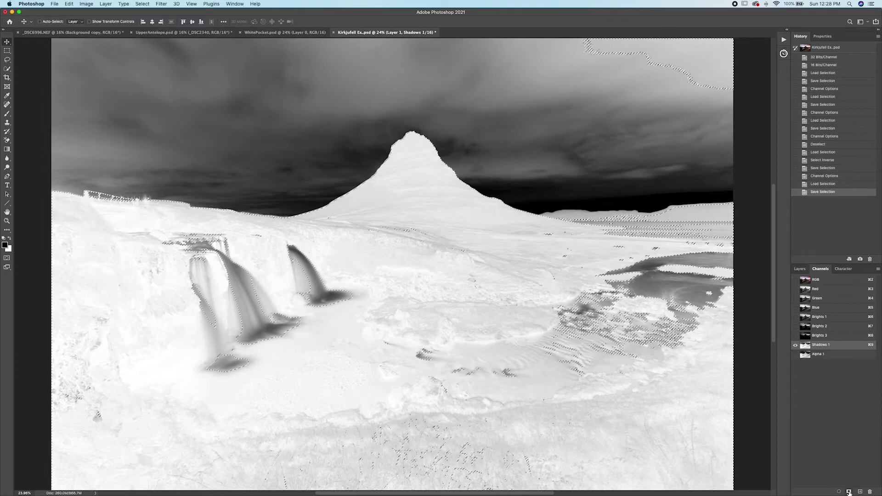
pyautogui.click(807, 357)
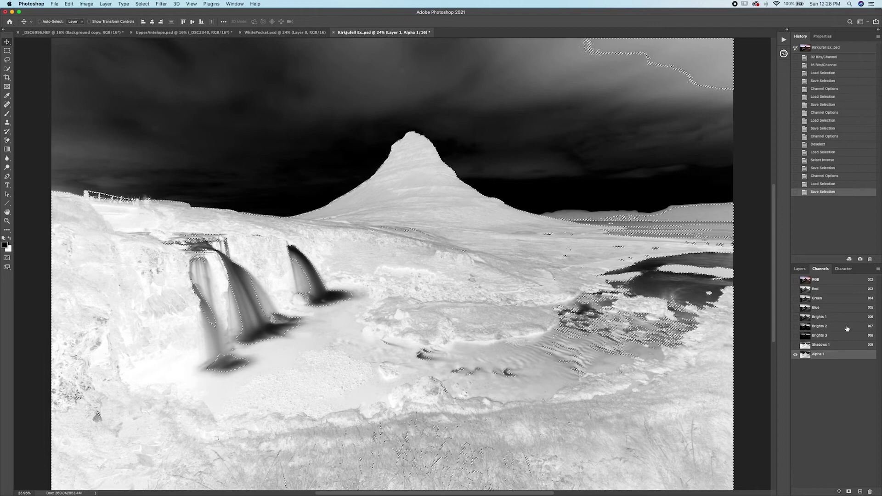
pyautogui.keyDown('super'); pyautogui.click(810, 357); pyautogui.keyUp('super')
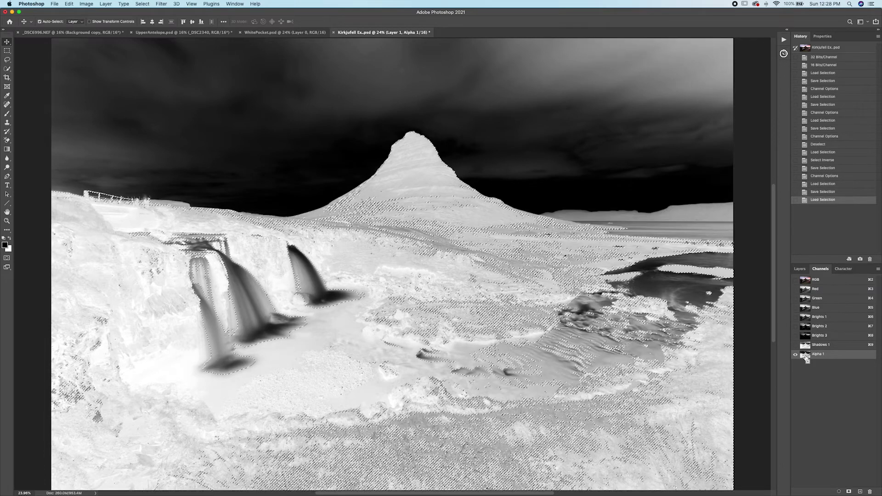
pyautogui.click(849, 492)
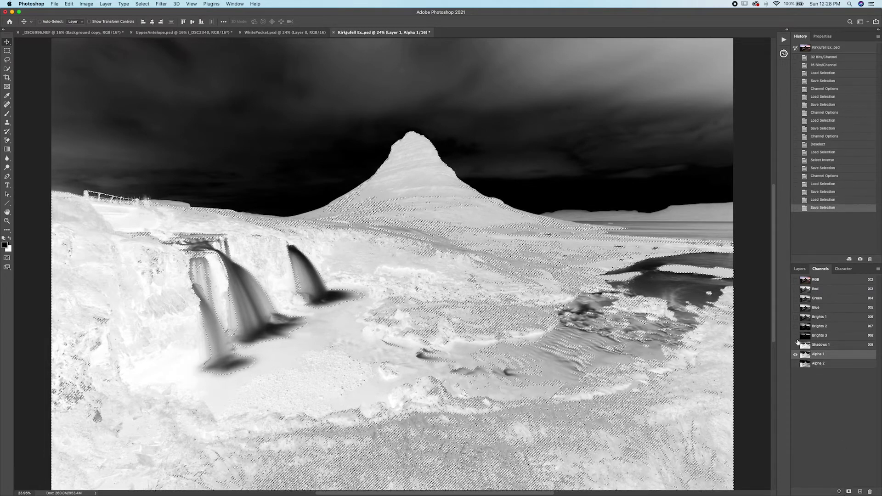
pyautogui.click(806, 365)
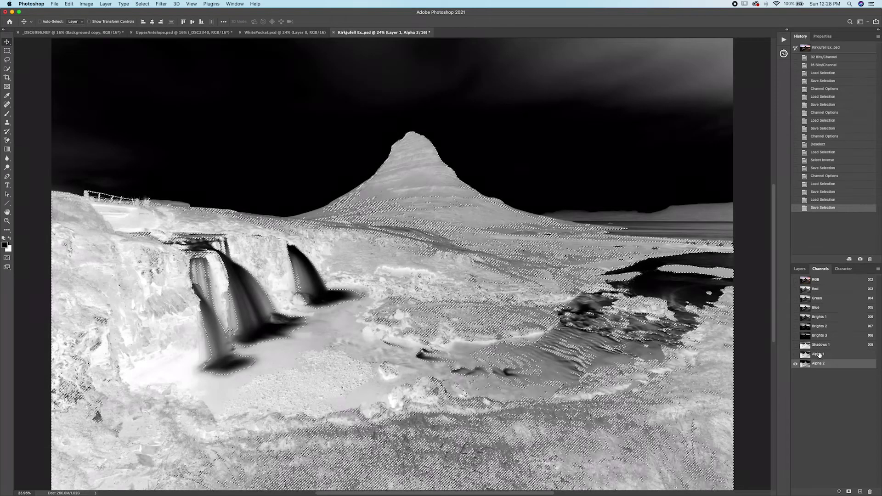
# Rename the two new alpha channels below Shadows 1 as Shadows 2 and Shadows 3, in order.
pyautogui.doubleClick(819, 354)
pyautogui.write('Shadows 2')
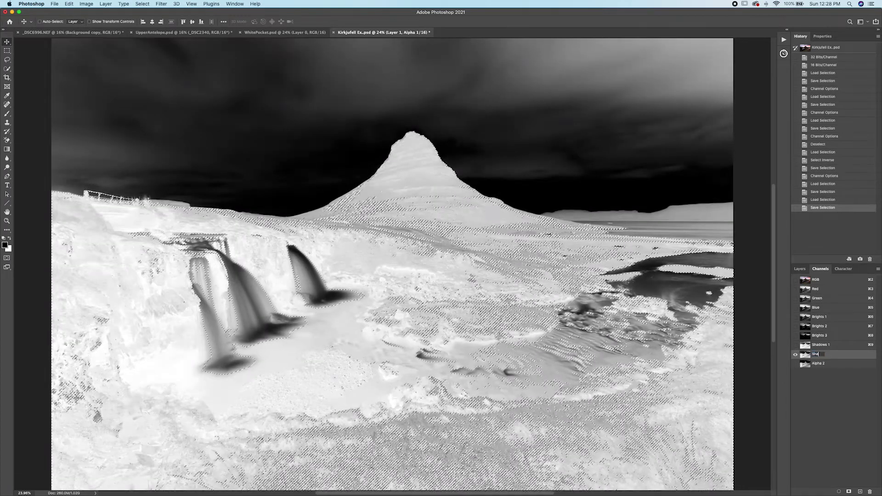
pyautogui.press('Return')
pyautogui.doubleClick(819, 364)
pyautogui.write('Shadows')
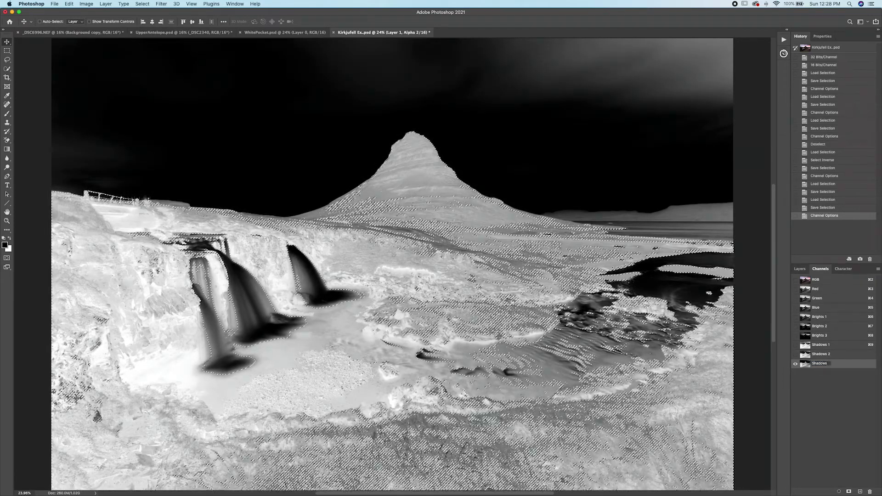
pyautogui.write(' 3')
pyautogui.press('Return')
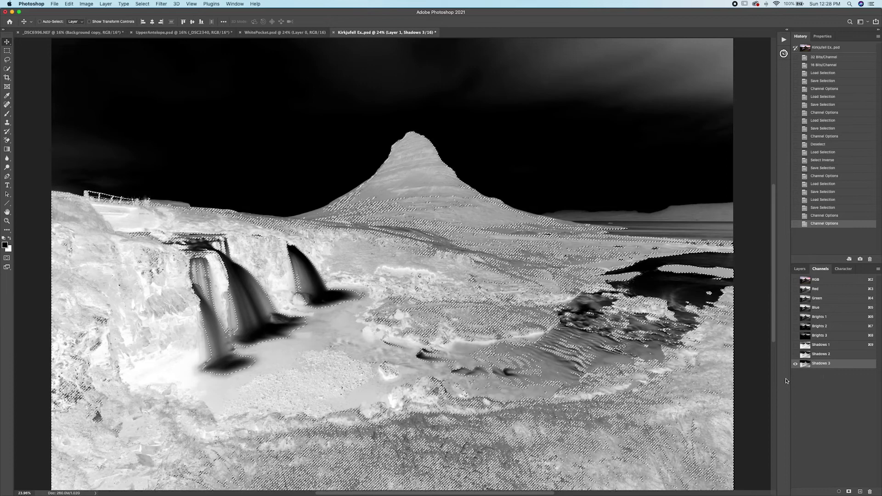
pyautogui.keyDown('super'); pyautogui.click(805, 364); pyautogui.keyUp('super')
pyautogui.click(849, 491)
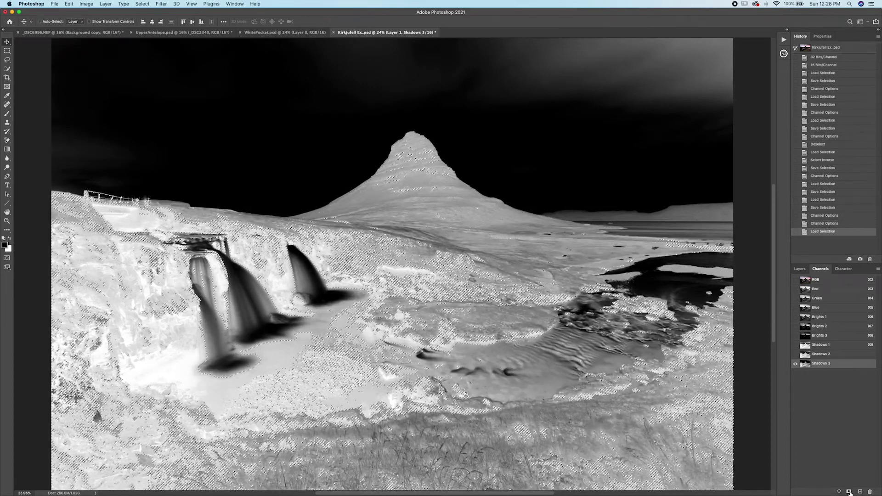
pyautogui.click(805, 373)
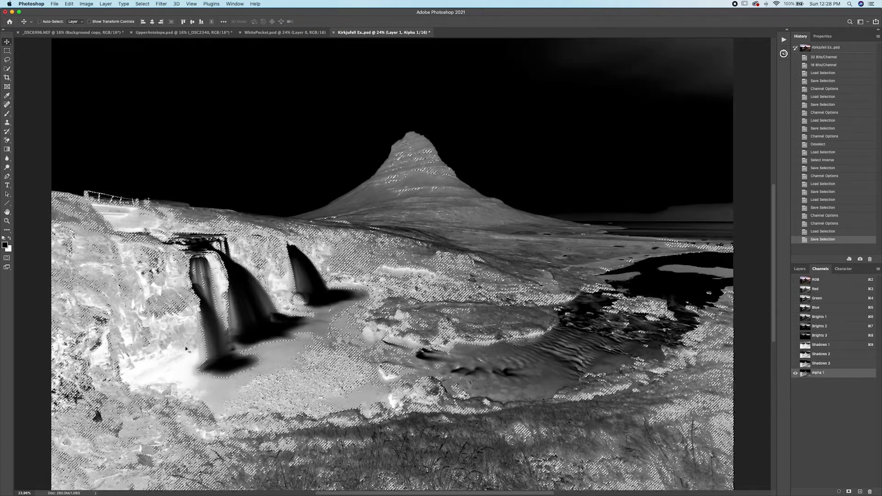
pyautogui.press('super+z')
pyautogui.click(835, 366)
pyautogui.press('super+d')
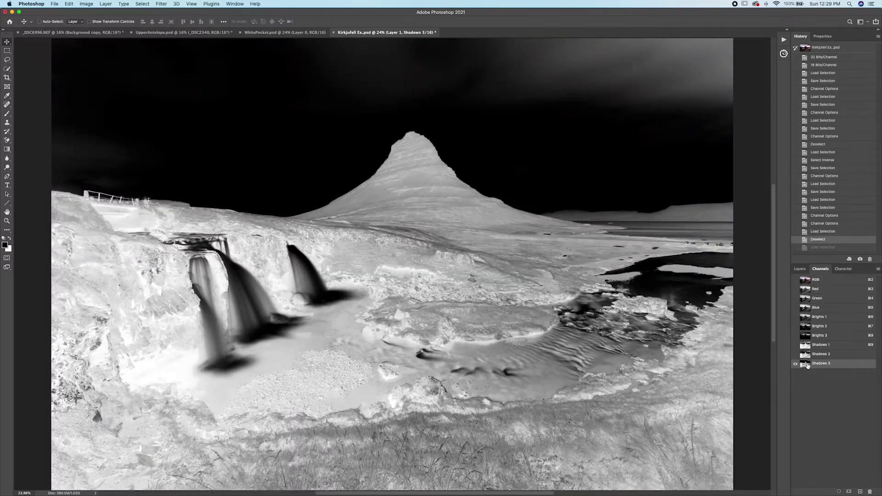
# Return to the composite RGB channel, select the whole canvas and subtract the Brights 2 and Shadows 2 channels from that selection.
pyautogui.click(806, 282)
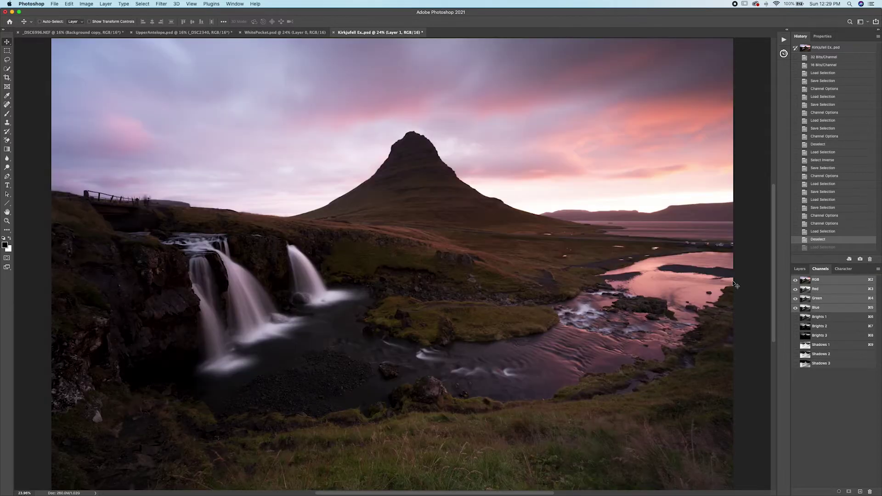
pyautogui.press('super+a')
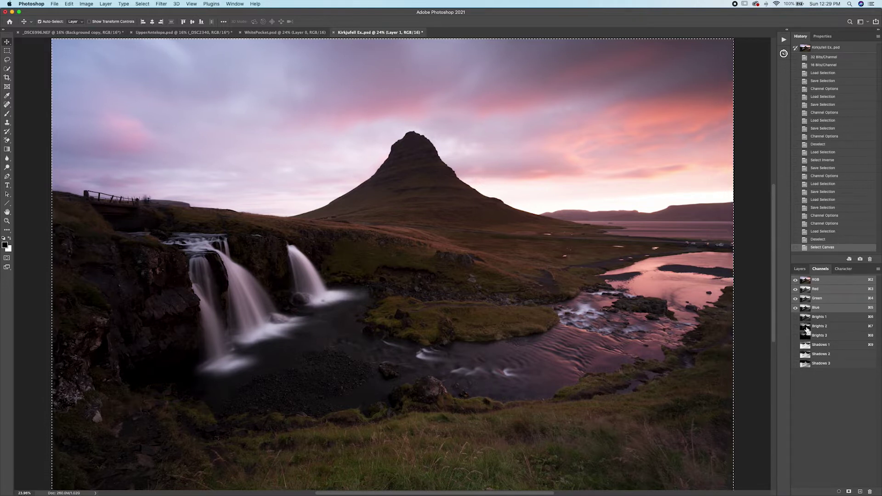
pyautogui.keyDown('super'); pyautogui.click(806, 327); pyautogui.keyUp('super')
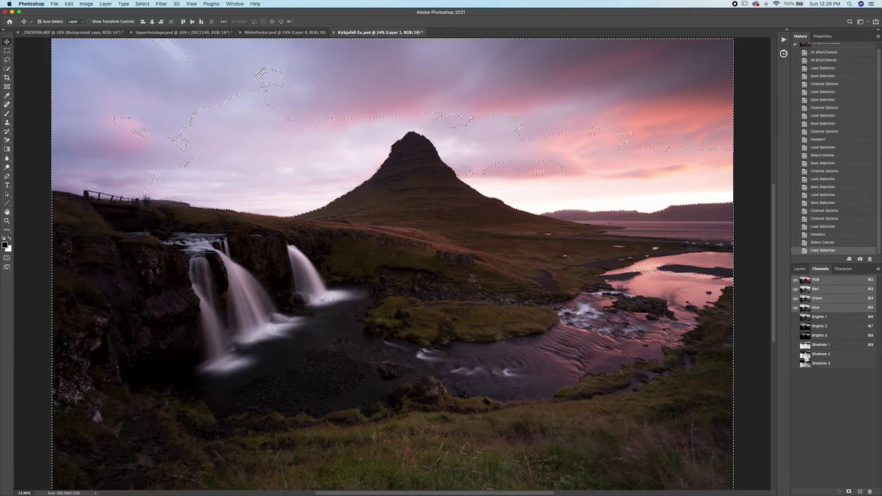
pyautogui.keyDown('alt'); pyautogui.keyDown('shift'); pyautogui.keyDown('super'); pyautogui.click(805, 355); pyautogui.keyUp('super'); pyautogui.keyUp('shift'); pyautogui.keyUp('alt')
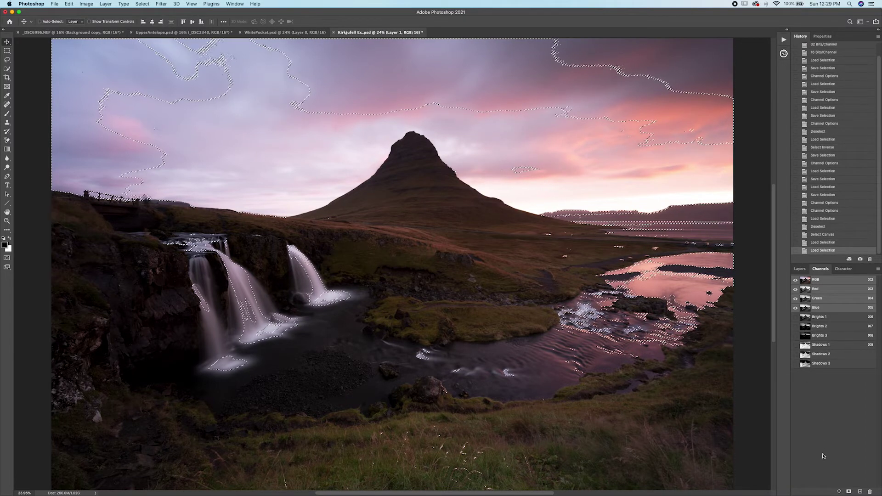
# Save the resulting selection as a new alpha channel, display it and name it Midtones 1.
pyautogui.click(850, 492)
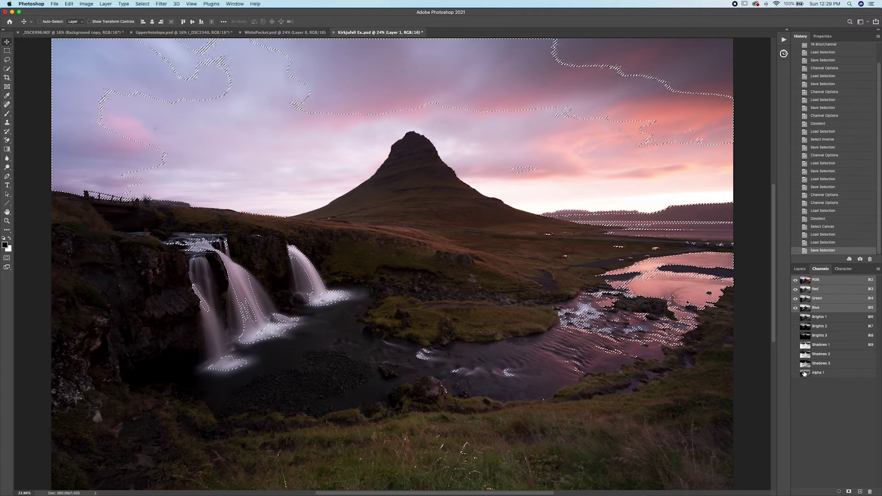
pyautogui.click(805, 373)
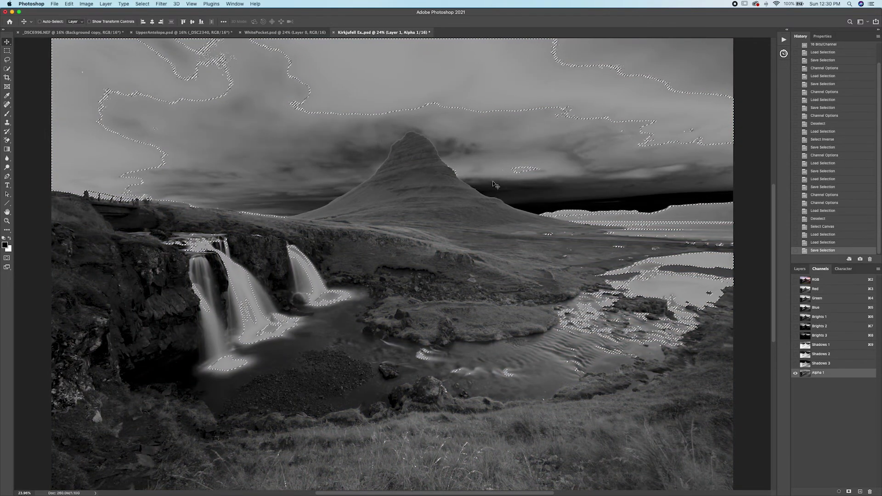
pyautogui.doubleClick(817, 374)
pyautogui.write('Mid')
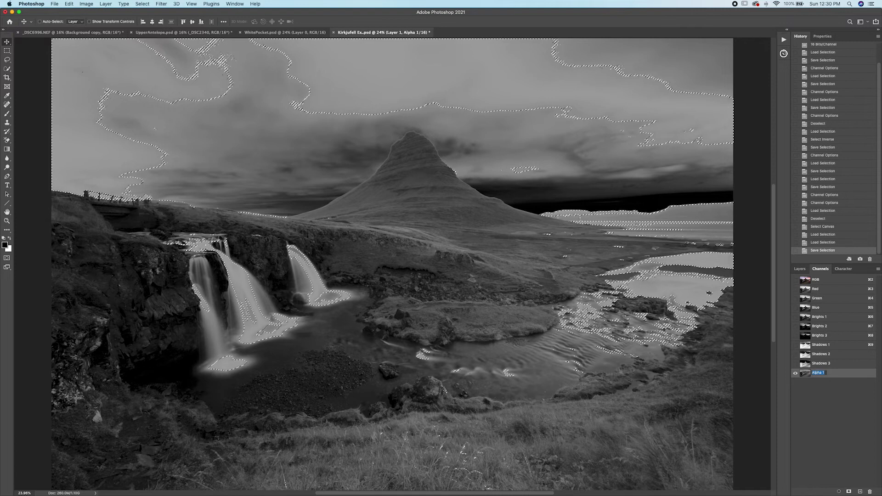
pyautogui.write('ton')
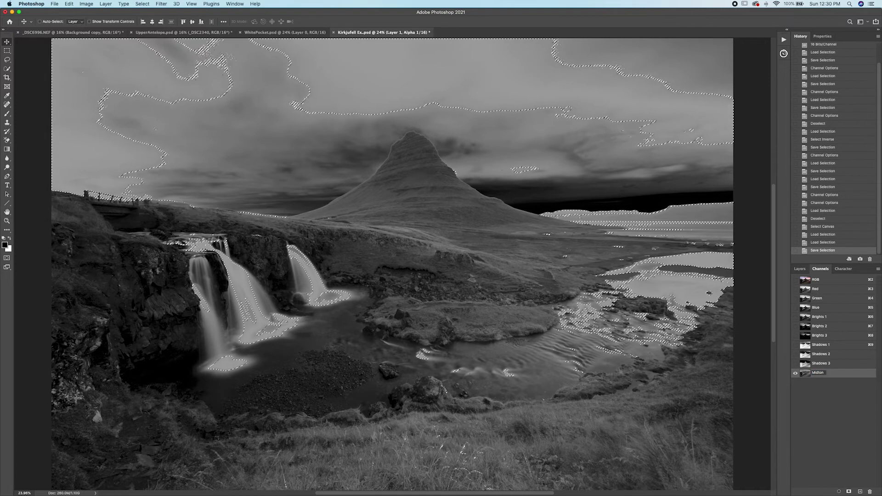
pyautogui.write('es 1')
pyautogui.press('Return')
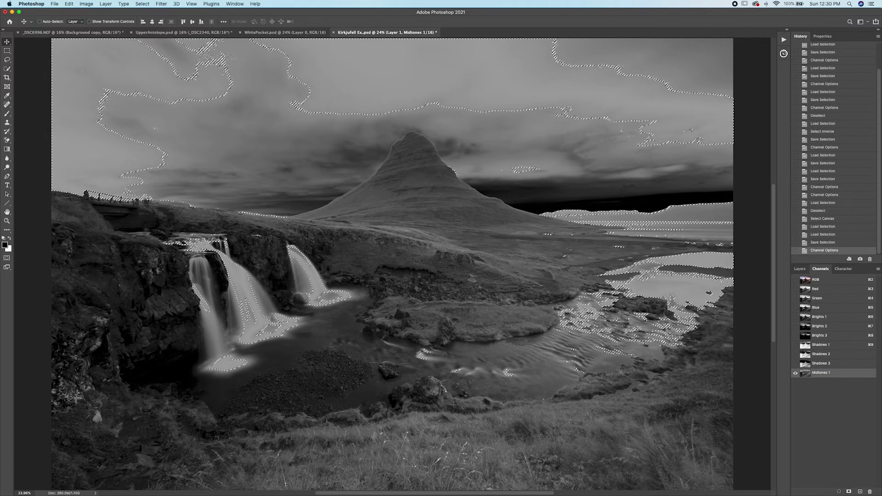
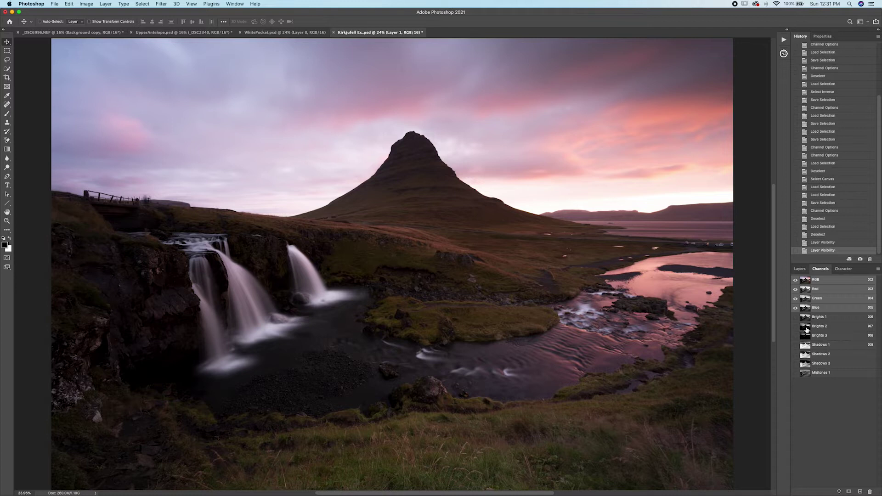
# Compare the Brights 1, Brights 3 and Brights 2 channels and load Brights 2 as a selection.
pyautogui.click(807, 328)
pyautogui.click(808, 318)
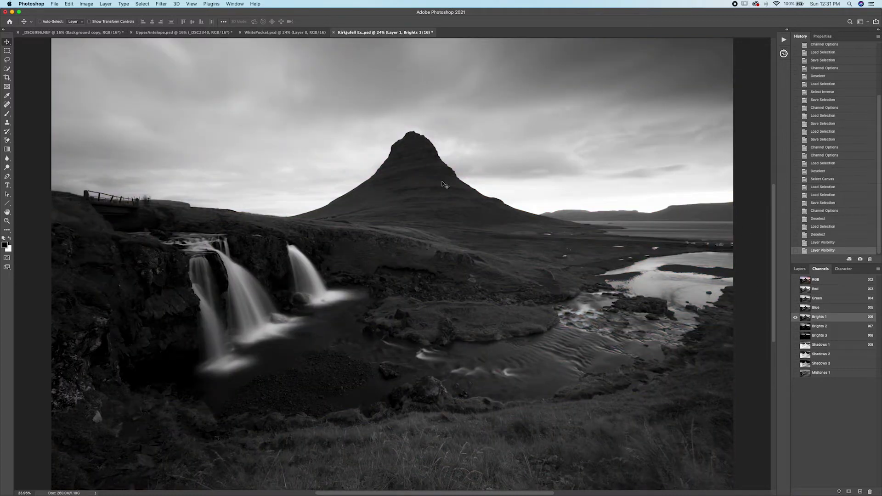
pyautogui.click(807, 336)
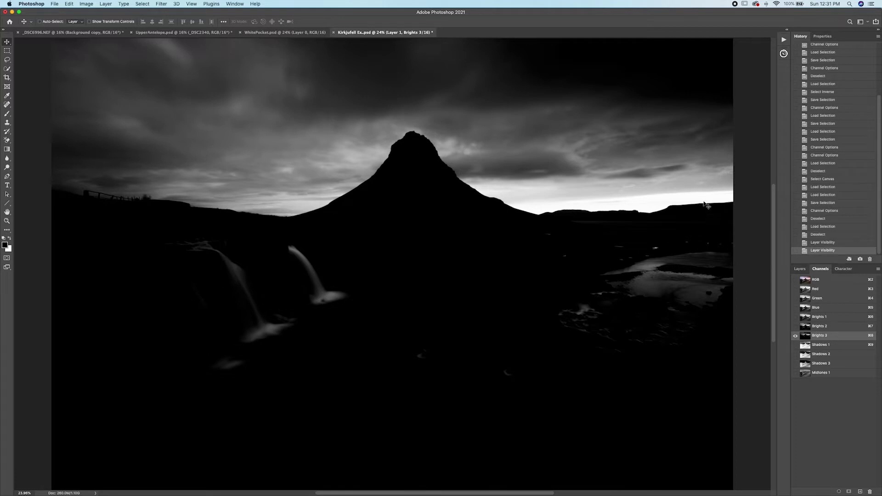
pyautogui.click(805, 329)
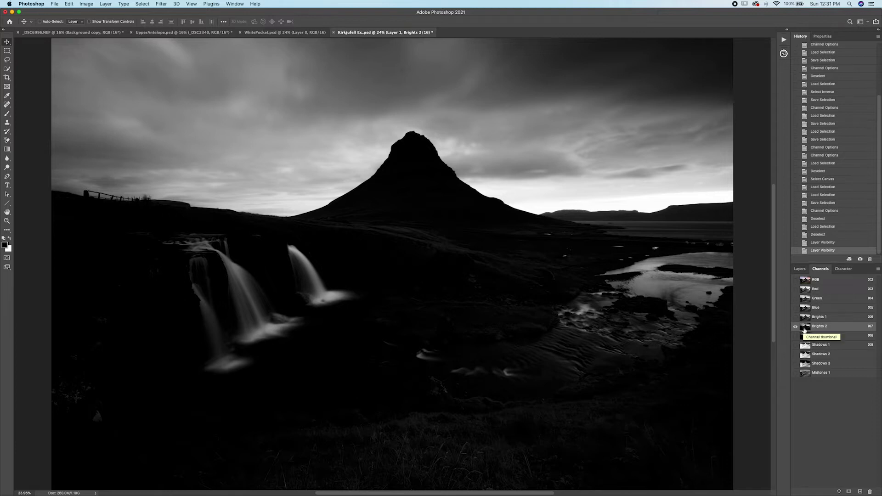
pyautogui.keyDown('super'); pyautogui.click(805, 328); pyautogui.keyUp('super')
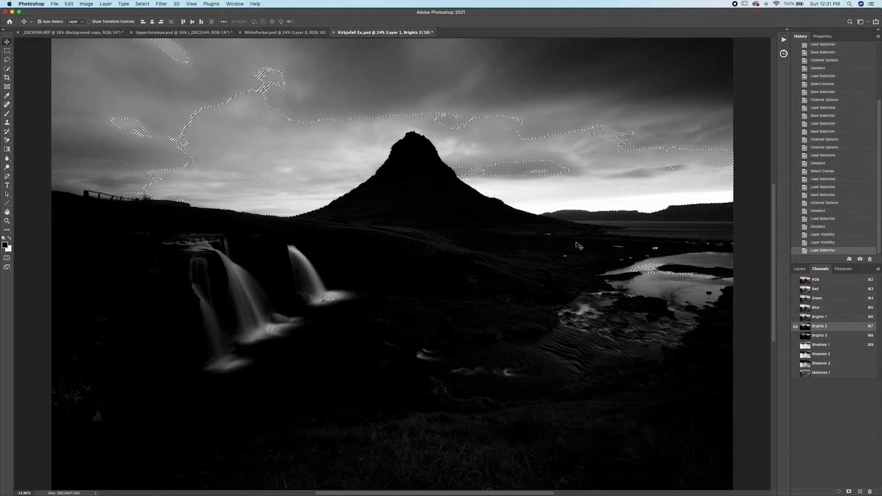
# Add a white layer mask to Layer 1 with nothing selected, restore the Brights 2 selection and activate an enlarged Brush.
pyautogui.click(800, 269)
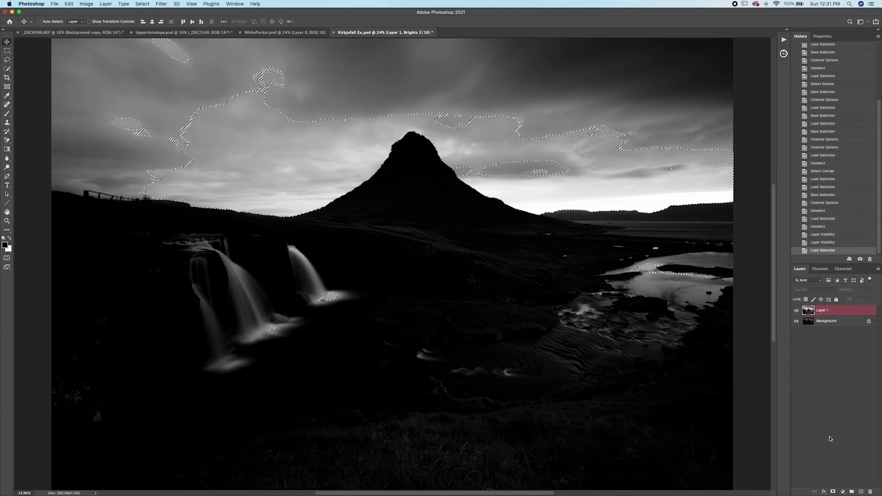
pyautogui.press('super+d')
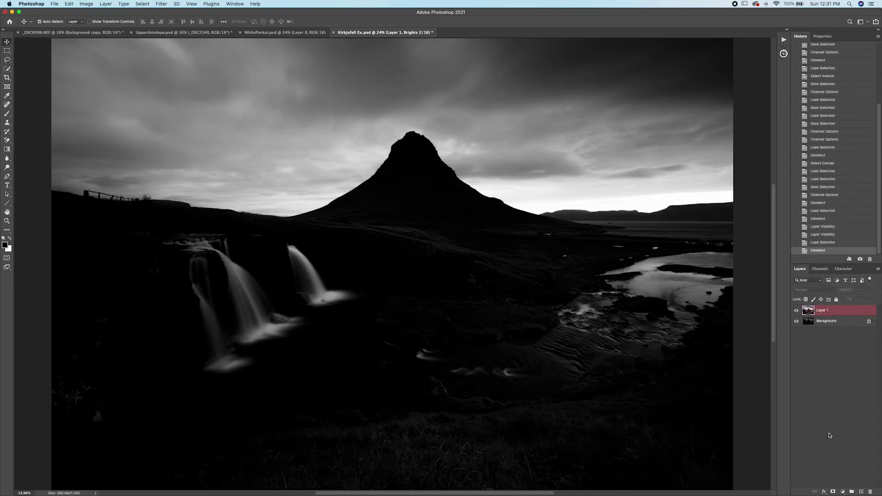
pyautogui.click(833, 492)
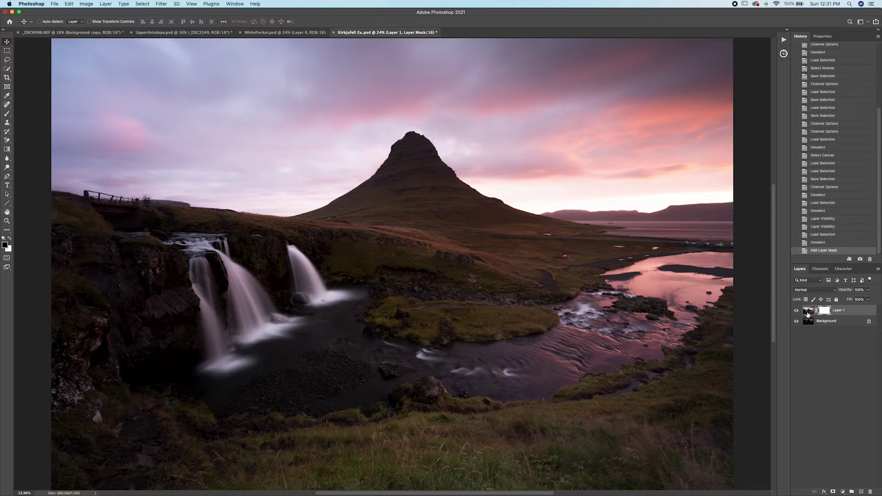
pyautogui.press('shift+super+d')
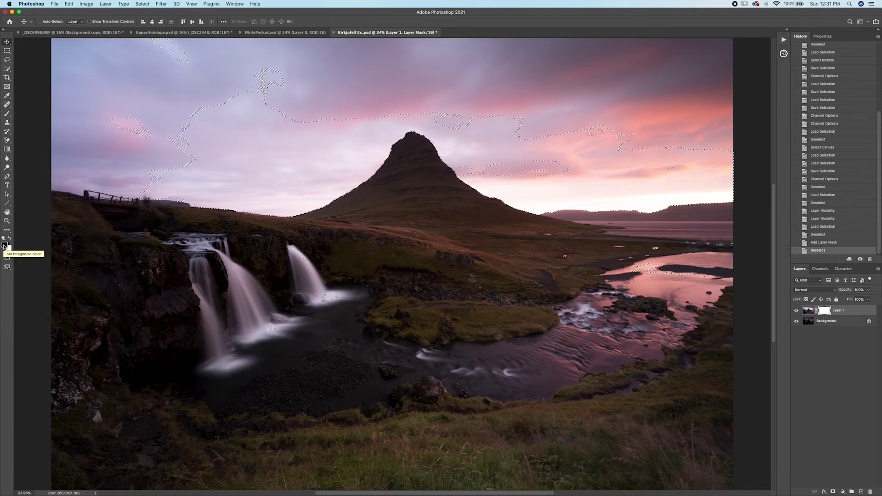
pyautogui.press('b')
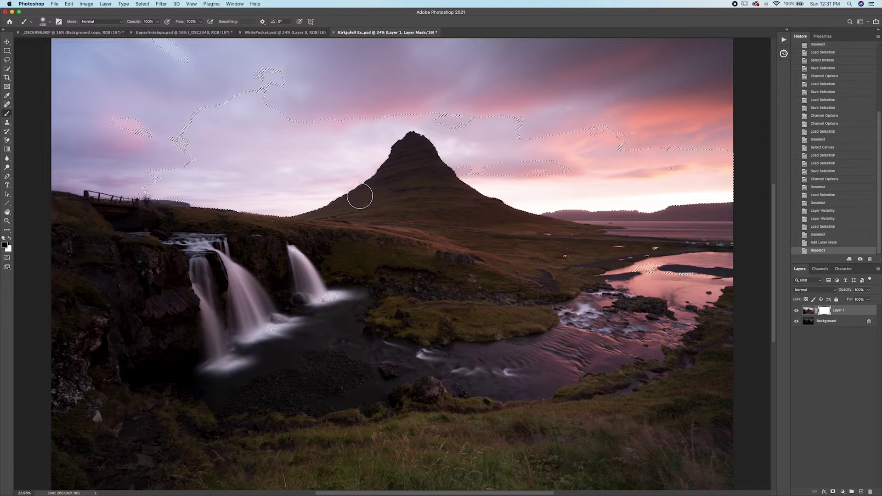
pyautogui.press(']')
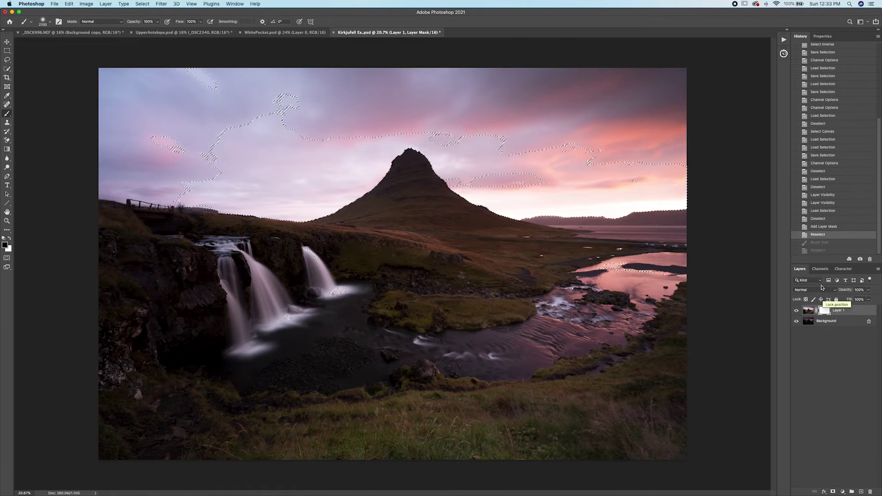
# Examine the Brights 2 channel against its active selection, and return to Layer 1's mask as the painting target.
pyautogui.click(824, 270)
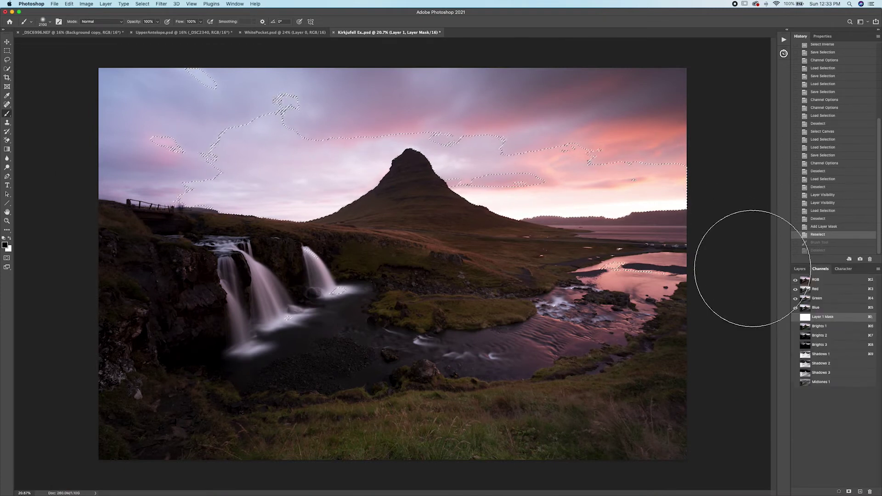
pyautogui.click(809, 336)
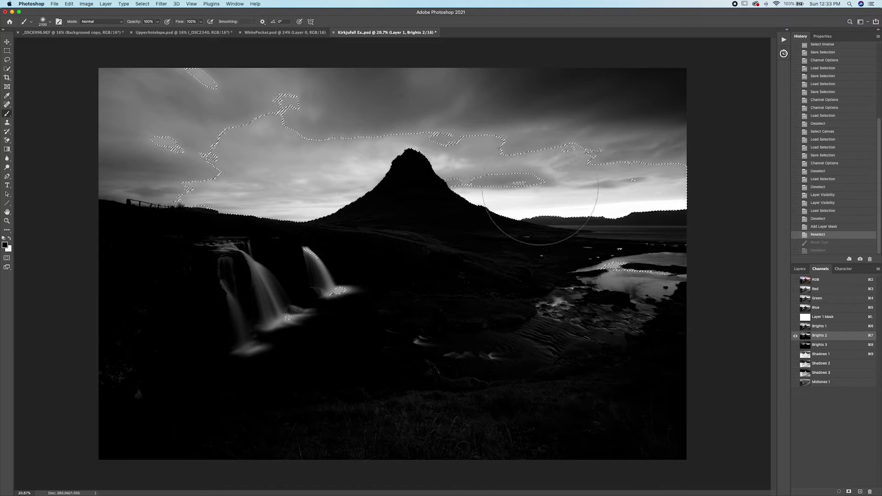
pyautogui.click(800, 270)
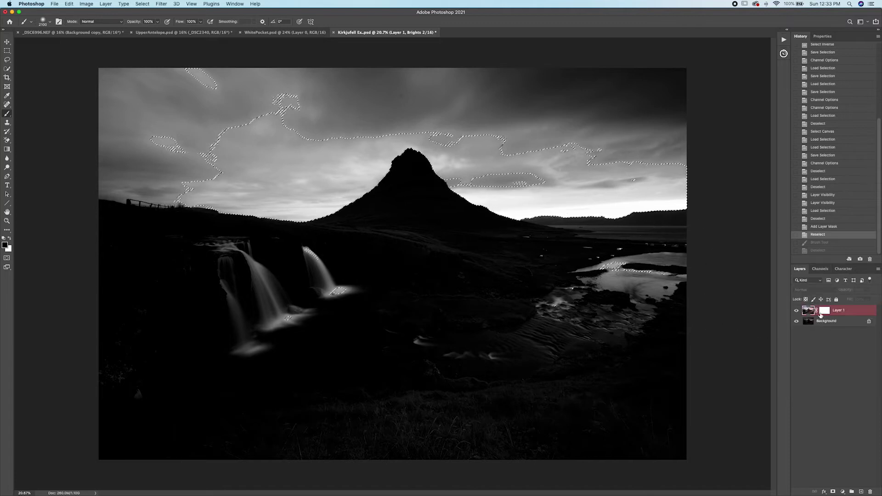
pyautogui.click(810, 312)
pyautogui.click(825, 312)
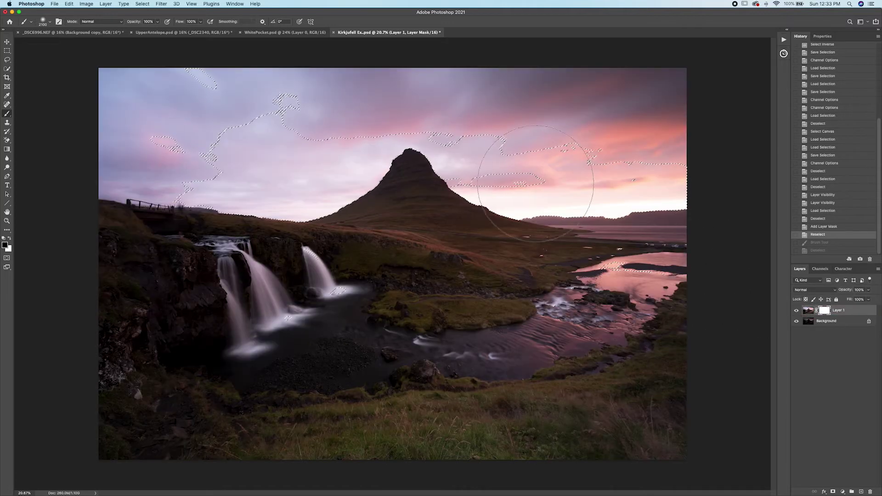
# Enlarge the brush to about 2400 px and set its flow to 40%.
pyautogui.press(']')
pyautogui.press(']')
pyautogui.press(']')
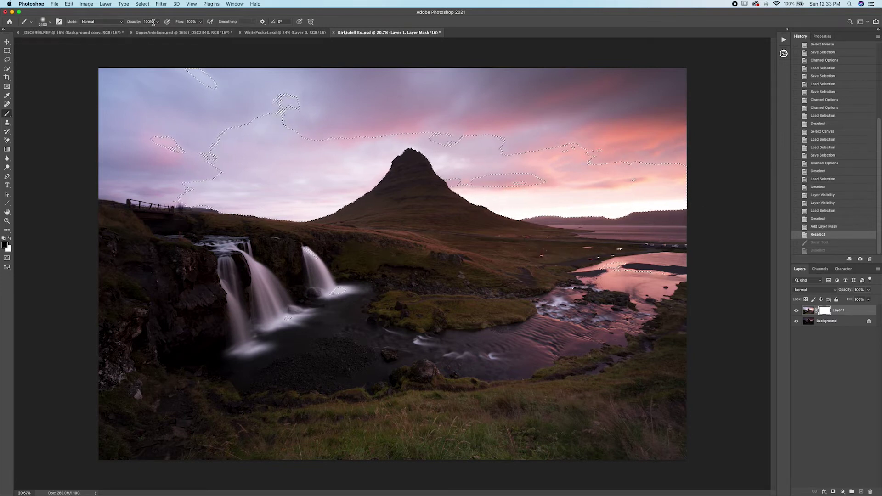
pyautogui.click(201, 23)
pyautogui.moveTo(201, 32); pyautogui.dragTo(188, 33)
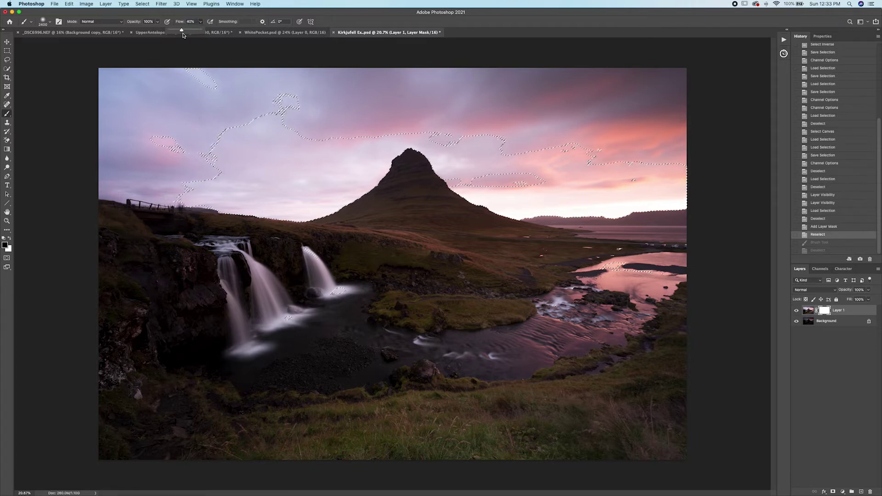
# Compare Layer 1 with the Background, paint black on Layer 1's mask over the sky, horizon and river through the Brights 2 selection, and deselect.
pyautogui.click(798, 311)
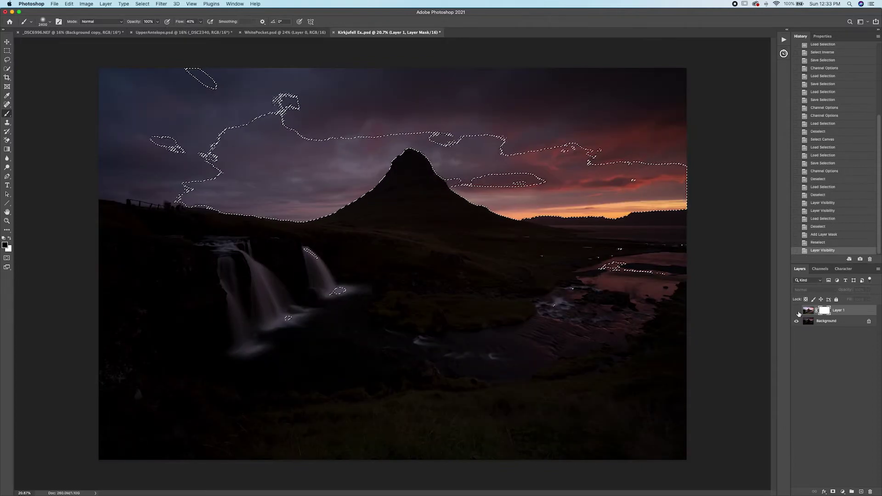
pyautogui.click(797, 311)
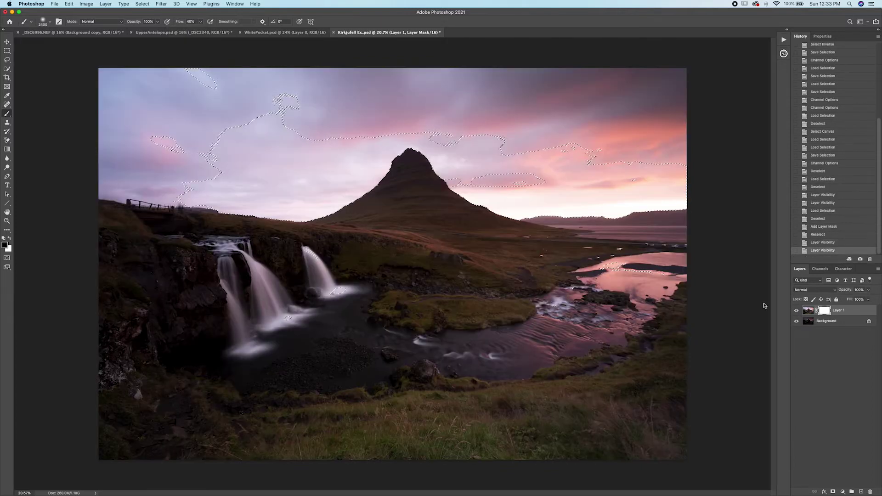
pyautogui.press(']')
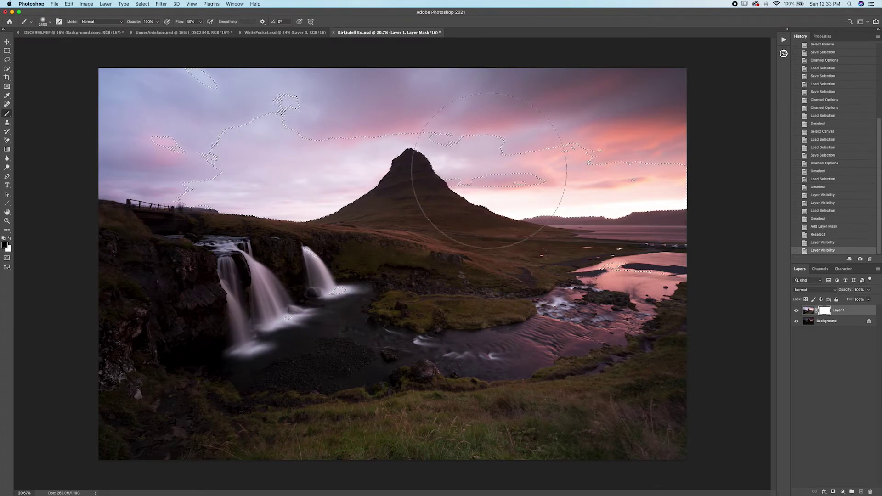
pyautogui.moveTo(413, 158); pyautogui.dragTo(739, 173)
pyautogui.press(']')
pyautogui.press(']')
pyautogui.moveTo(152, 134)
pyautogui.mouseDown()
pyautogui.moveTo(138, 120)
pyautogui.moveTo(78, 165)
pyautogui.mouseUp()
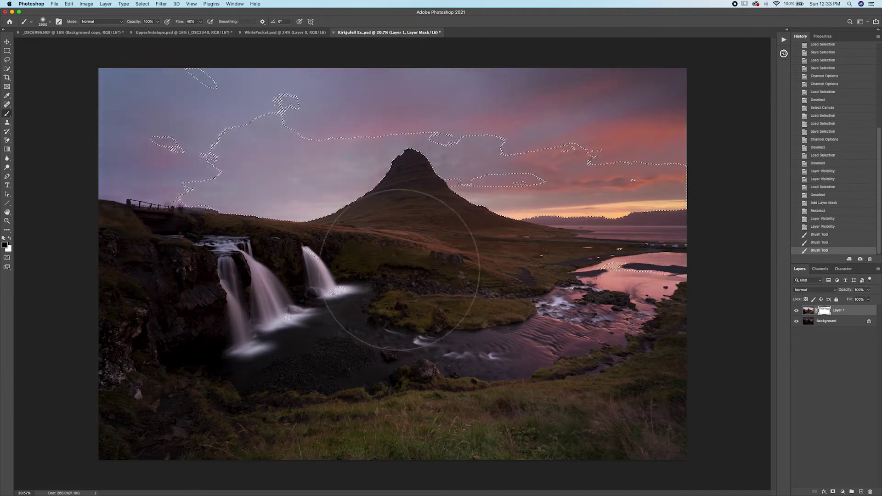
pyautogui.moveTo(460, 257)
pyautogui.mouseDown()
pyautogui.moveTo(601, 276)
pyautogui.moveTo(632, 244)
pyautogui.mouseUp()
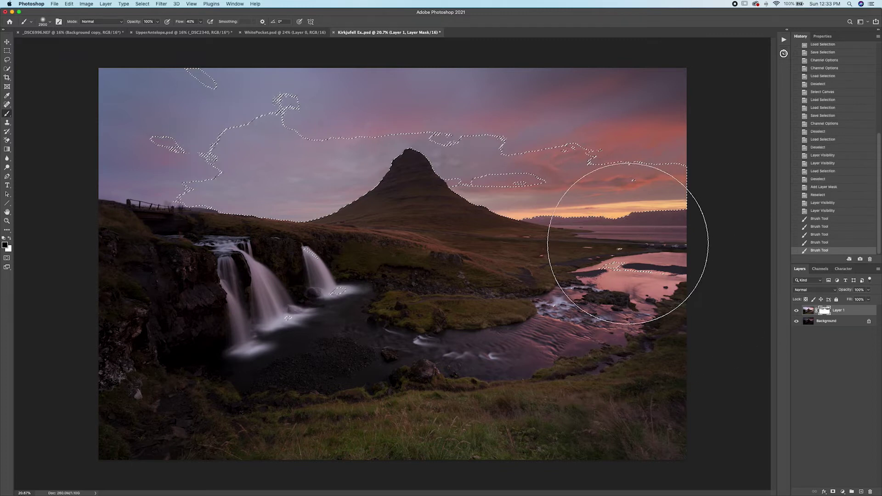
pyautogui.press('super+d')
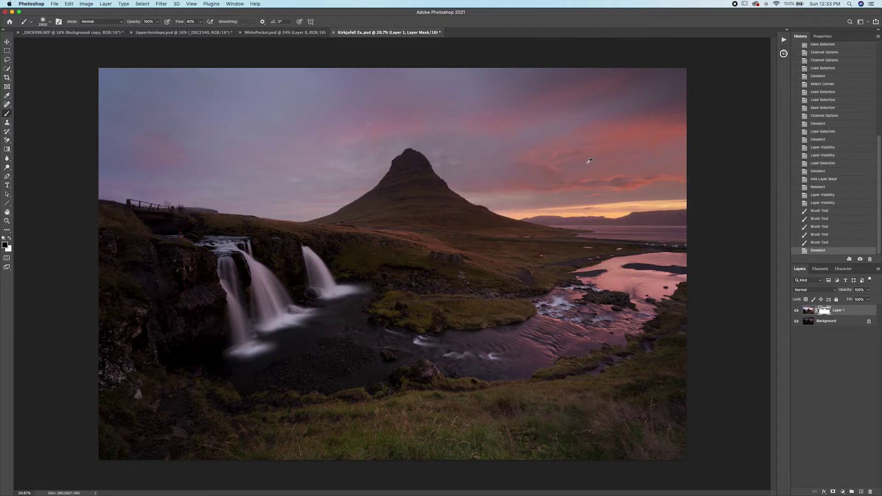
# Inspect the horizon blend up close, comparing it with Layer 1's mask off and on and with Layer 1 hidden and shown.
pyautogui.scroll(5, 589, 160)
pyautogui.moveTo(648, 242); pyautogui.dragTo(693, 279)
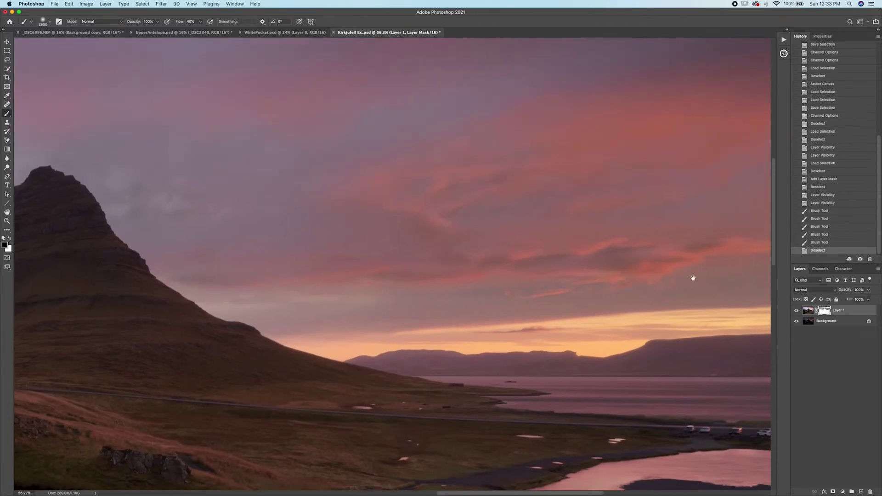
pyautogui.keyDown('shift'); pyautogui.click(824, 312); pyautogui.keyUp('shift')
pyautogui.keyDown('shift'); pyautogui.click(824, 313); pyautogui.keyUp('shift')
pyautogui.keyDown('shift'); pyautogui.click(824, 313); pyautogui.keyUp('shift')
pyautogui.keyDown('shift'); pyautogui.click(824, 312); pyautogui.keyUp('shift')
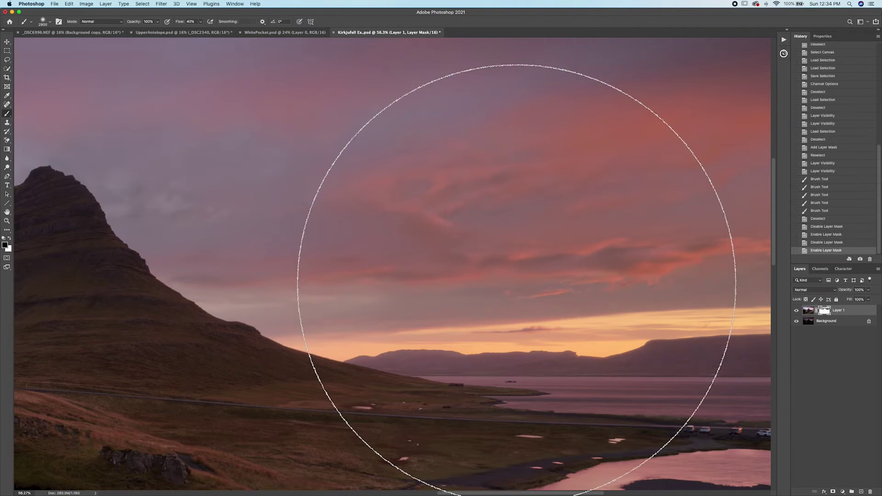
pyautogui.click(797, 311)
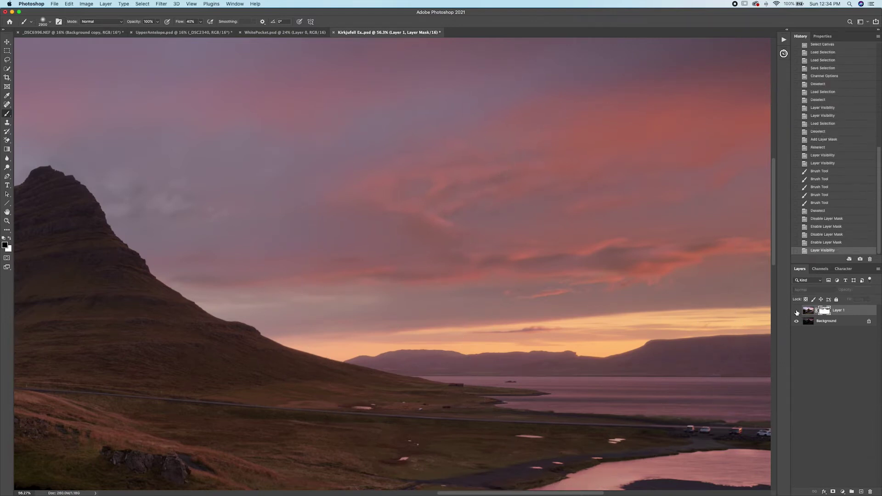
pyautogui.click(797, 311)
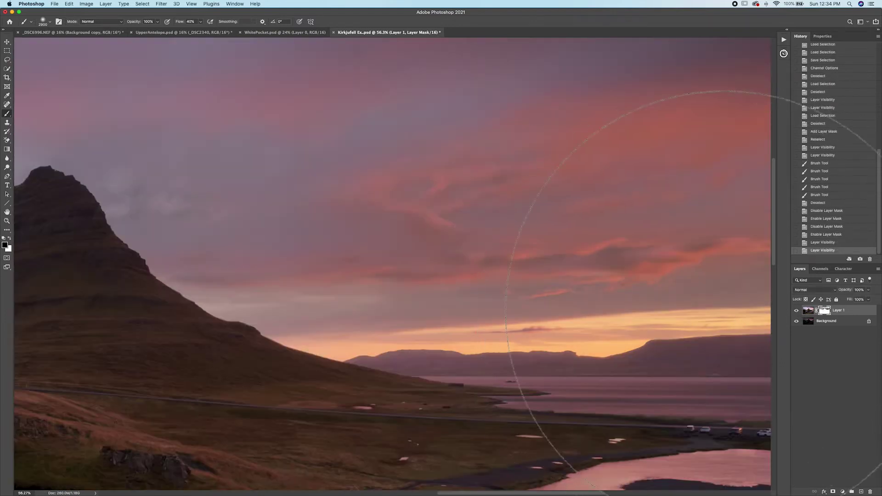
# Add a Curves adjustment directly above the Background, raise its RGB midtones to brighten the blended sky, and compare it off and on.
pyautogui.click(828, 322)
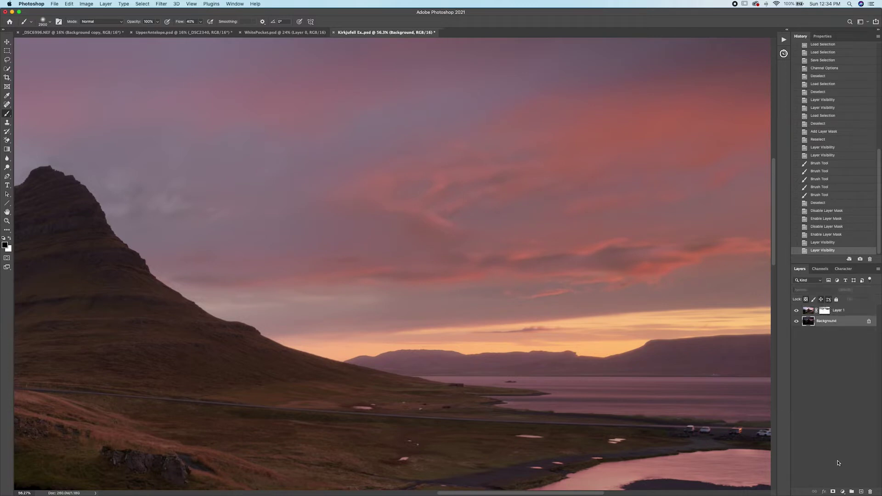
pyautogui.click(843, 491)
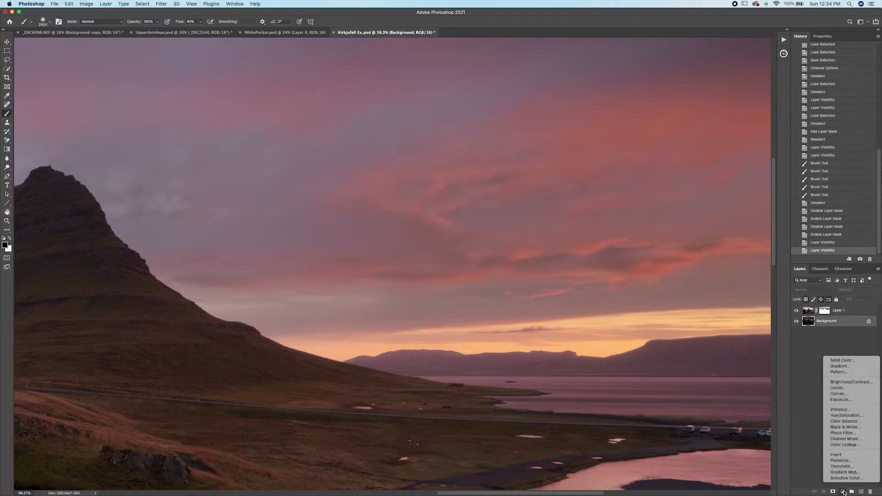
pyautogui.click(848, 394)
pyautogui.moveTo(840, 107); pyautogui.dragTo(832, 103)
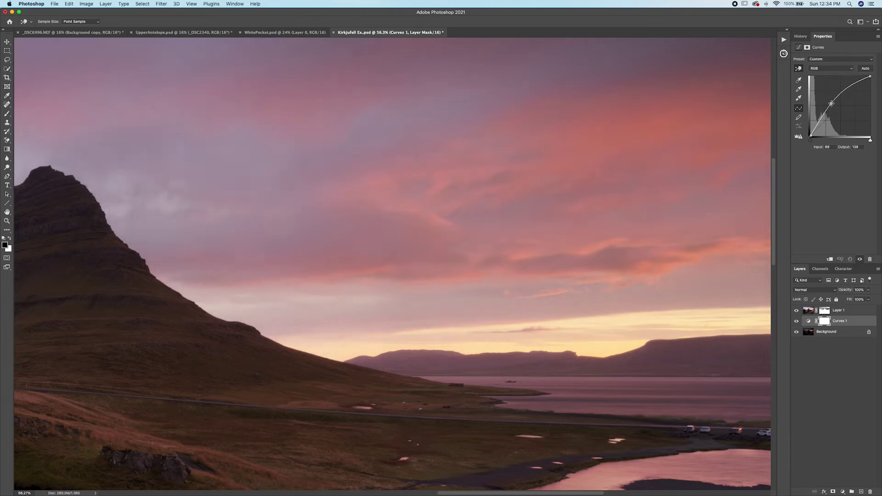
pyautogui.click(796, 321)
pyautogui.click(797, 321)
pyautogui.press('super+0')
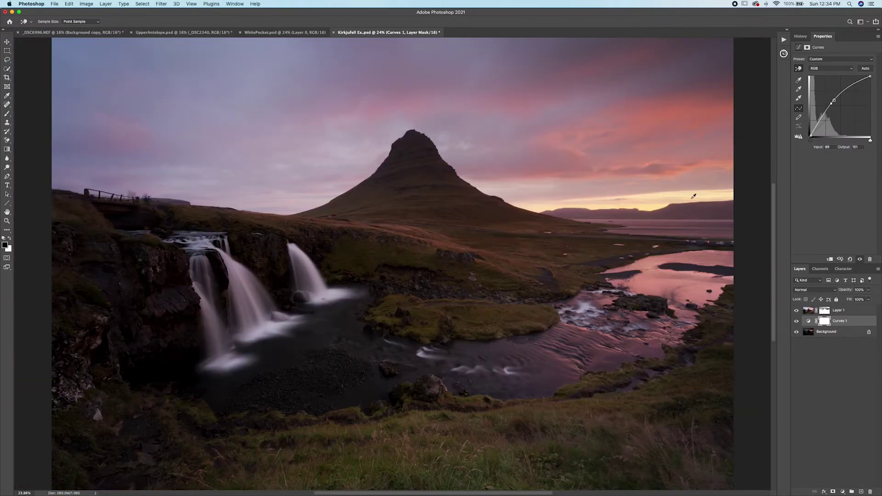
# Compare the brightened blend with the original exposure by disabling and re-enabling Layer 1's mask.
pyautogui.keyDown('shift'); pyautogui.click(827, 312); pyautogui.keyUp('shift')
pyautogui.press('b')
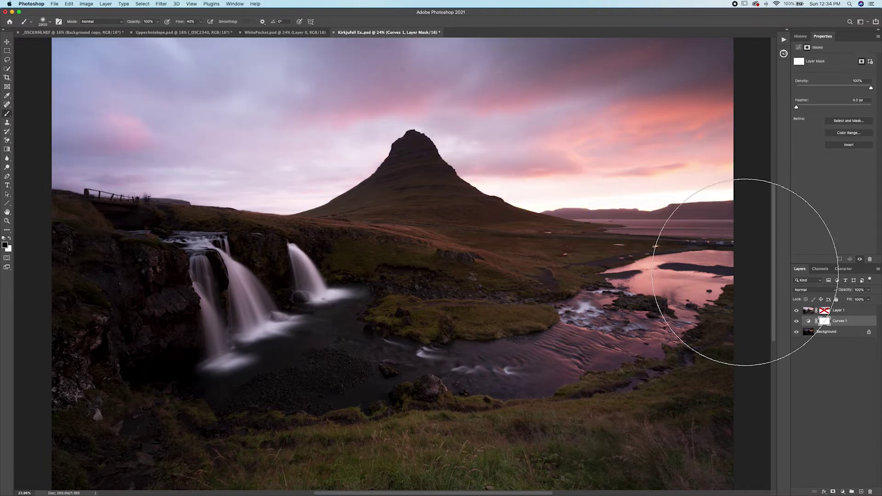
pyautogui.keyDown('shift'); pyautogui.click(825, 314); pyautogui.keyUp('shift')
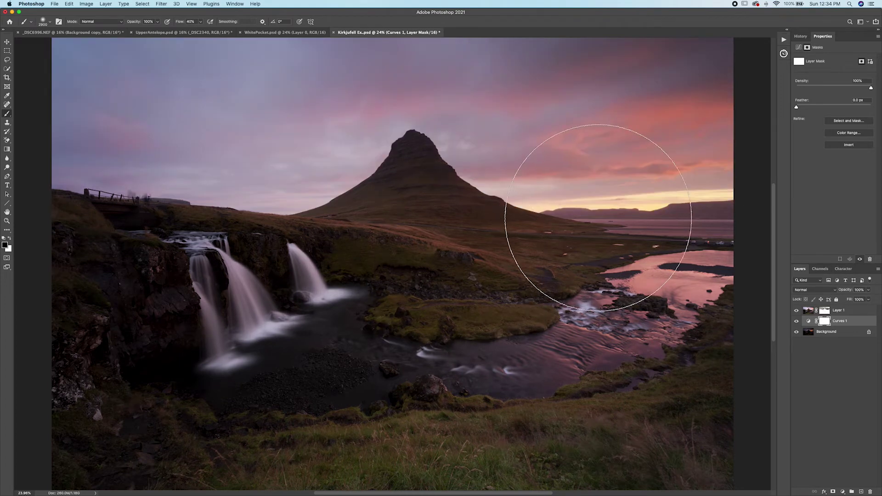
pyautogui.scroll(3, 600, 215)
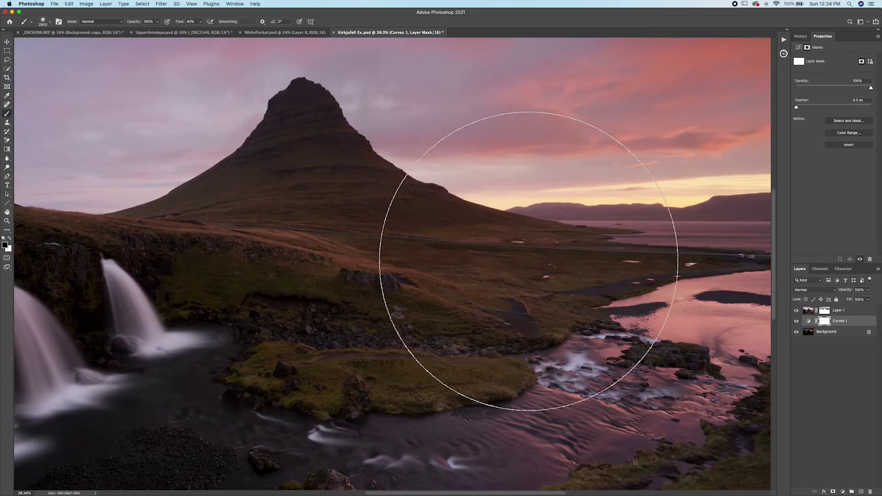
# Delete the Curves 1 adjustment layer and Layer 1's mask.
pyautogui.click(809, 321)
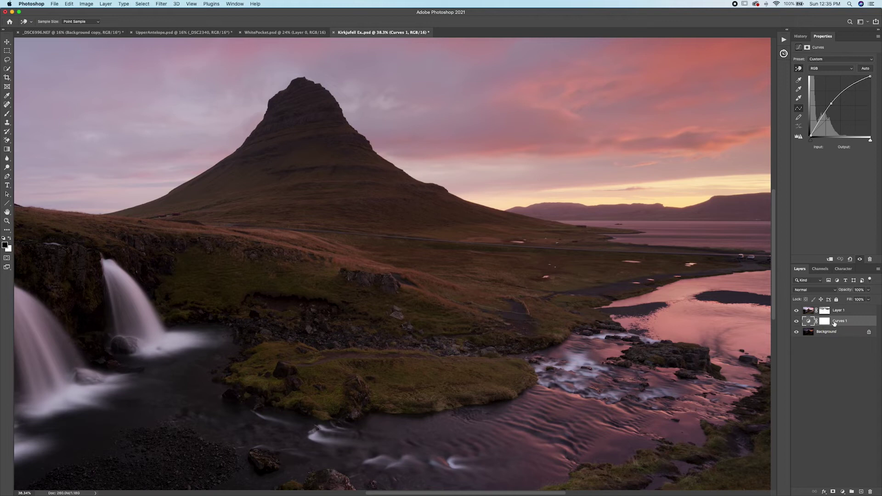
pyautogui.press('Delete')
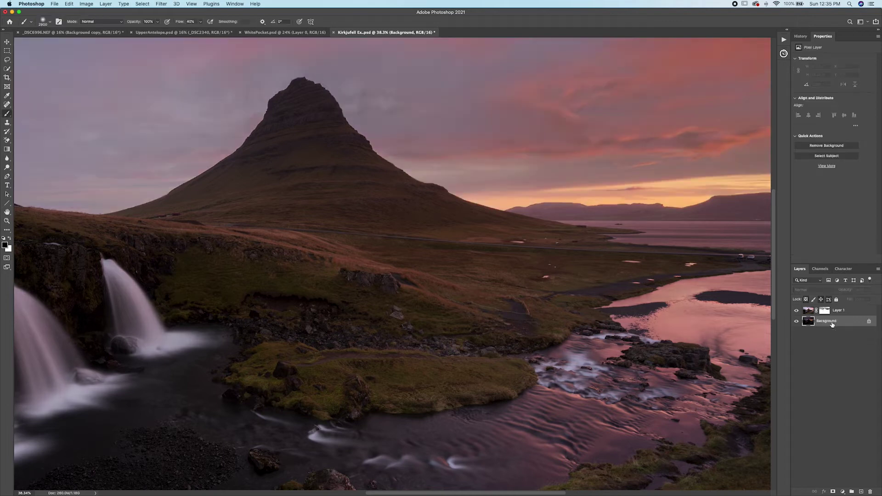
pyautogui.click(829, 312)
pyautogui.press('Delete')
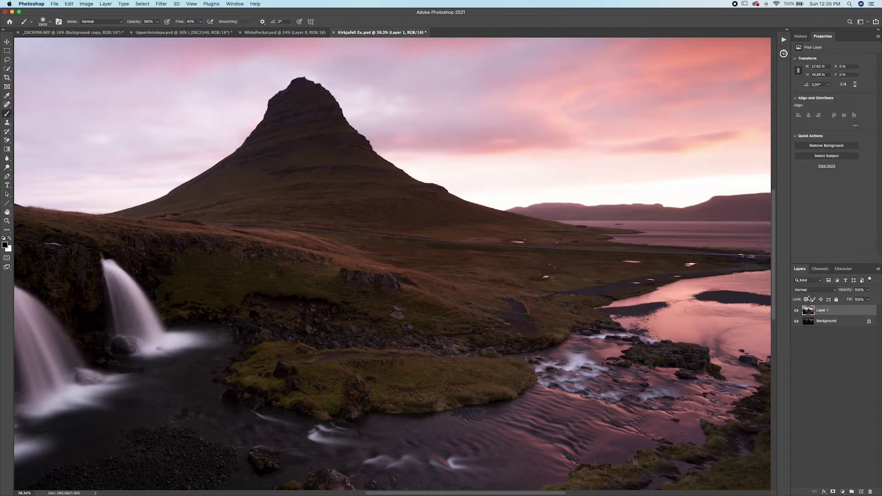
pyautogui.press('super+0')
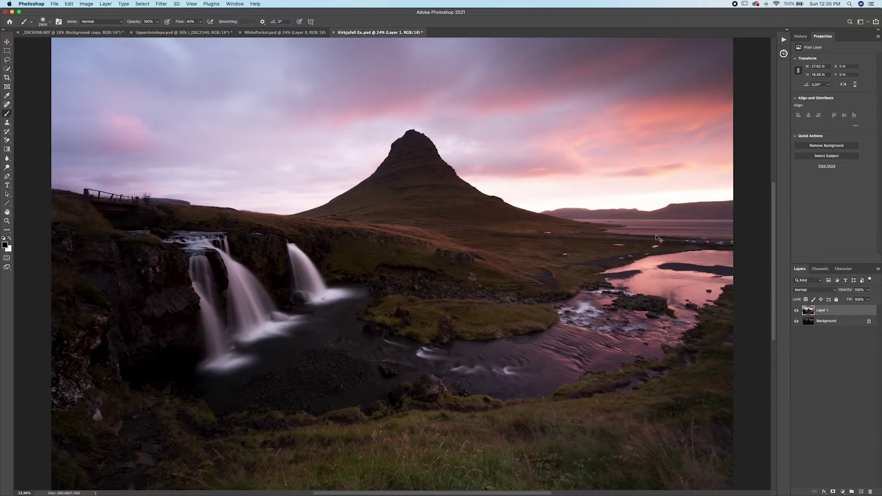
# Generate the Lights 2 luminosity mask for Layer 1 with Pro Panel and load it as a selection.
pyautogui.click(784, 54)
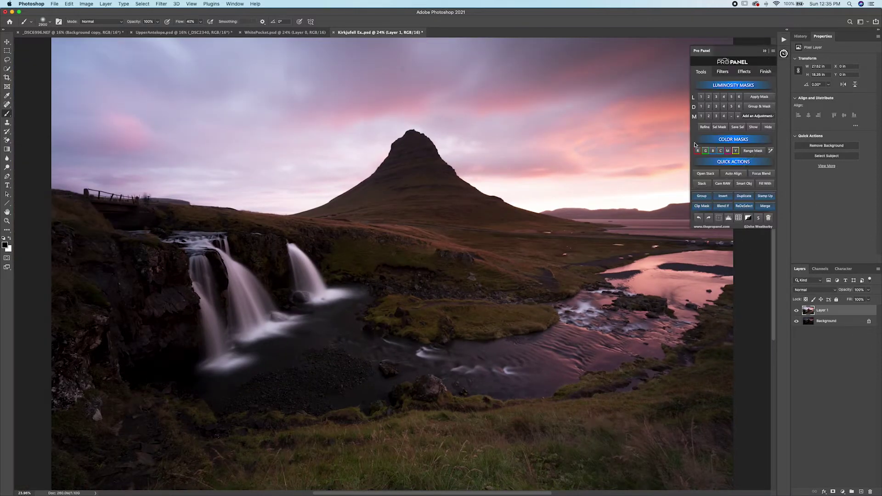
pyautogui.click(710, 97)
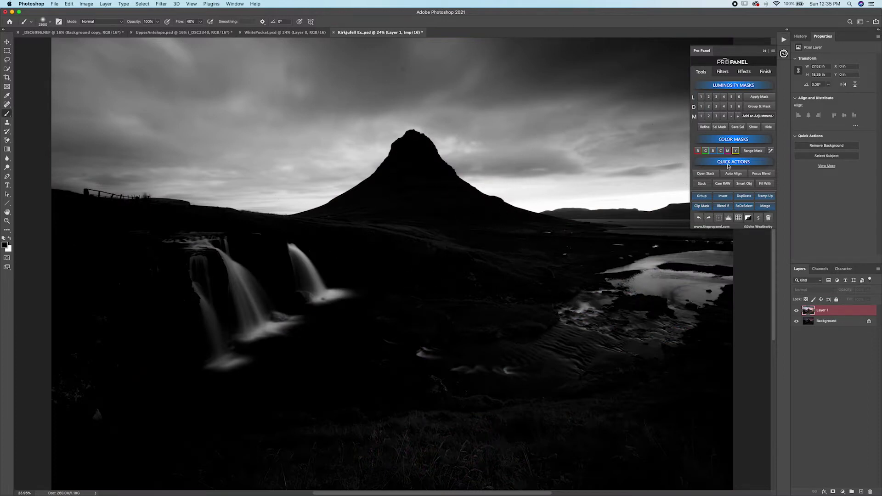
pyautogui.click(759, 118)
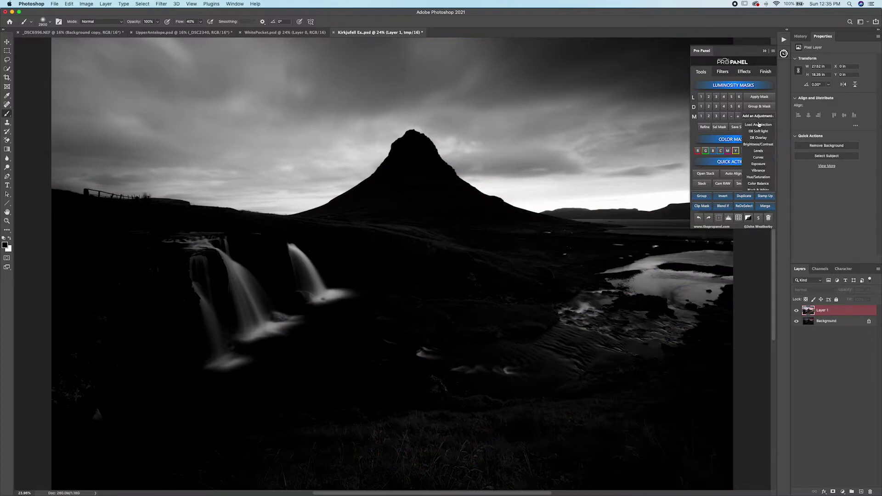
pyautogui.click(759, 124)
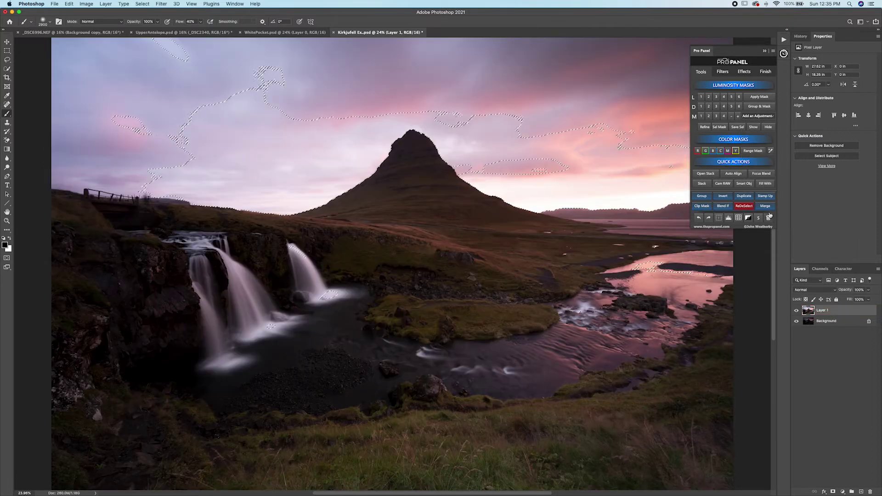
# Add a white mask to Layer 1 with nothing selected, restore the Lights 2 selection and paint black over the sky and horizon through it.
pyautogui.click(746, 207)
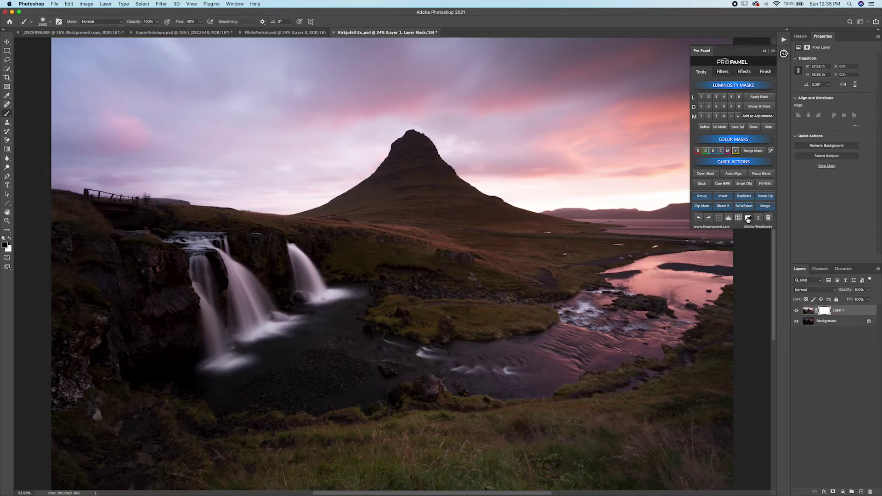
pyautogui.click(747, 207)
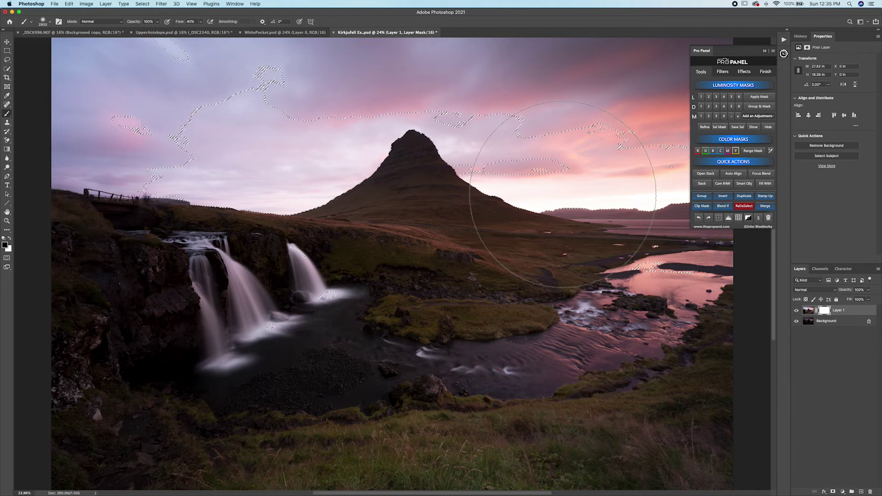
pyautogui.hscroll(5, 452, 184)
pyautogui.moveTo(452, 184)
pyautogui.mouseDown()
pyautogui.moveTo(401, 176)
pyautogui.moveTo(497, 196)
pyautogui.moveTo(526, 185)
pyautogui.moveTo(400, 182)
pyautogui.moveTo(289, 146)
pyautogui.moveTo(290, 186)
pyautogui.mouseUp()
pyautogui.hscroll(-6, 290, 186)
pyautogui.moveTo(355, 206)
pyautogui.mouseDown()
pyautogui.moveTo(118, 147)
pyautogui.moveTo(369, 134)
pyautogui.mouseUp()
pyautogui.hscroll(5, 449, 211)
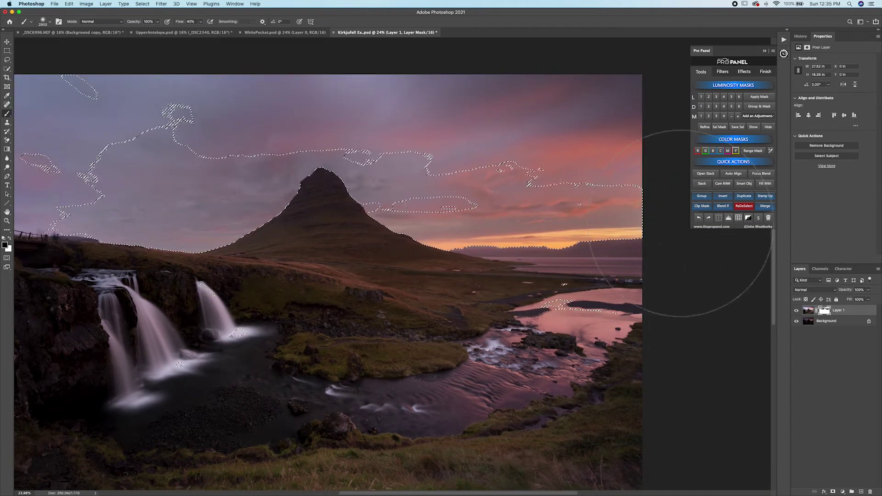
# Add a Pro Panel Curves adjustment with a white mask above the Background and raise its RGB curve at input 72.
pyautogui.click(843, 322)
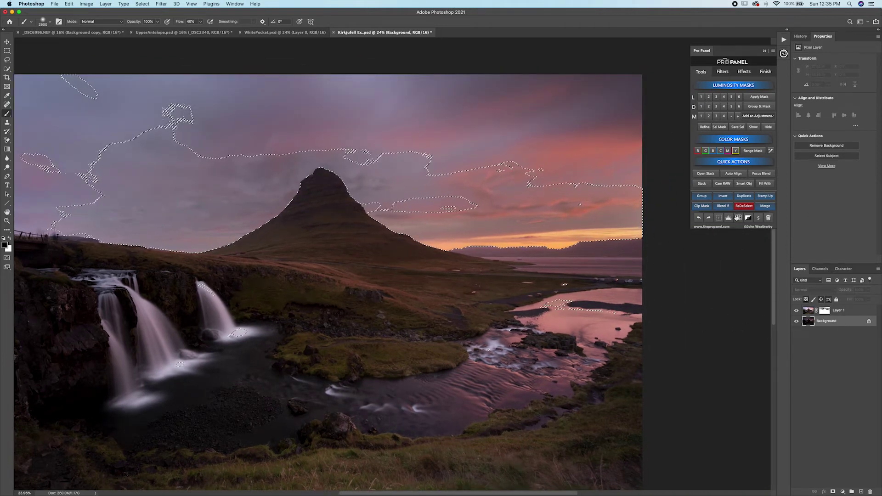
pyautogui.click(739, 218)
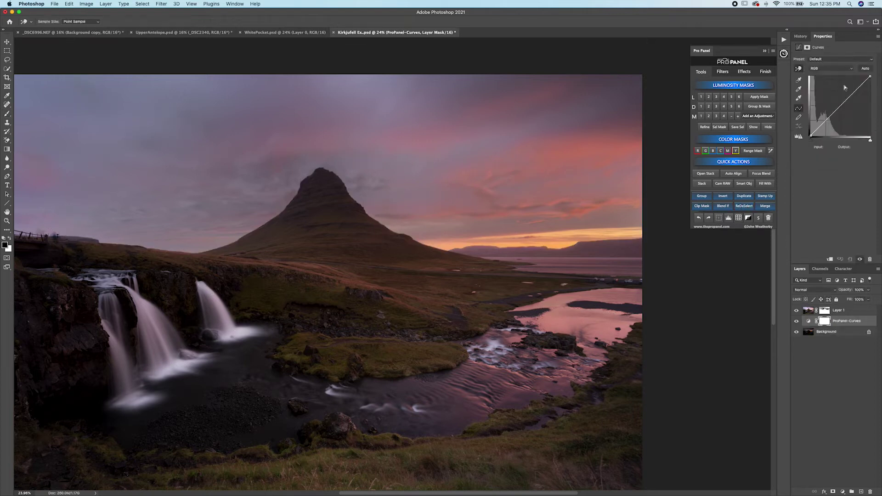
pyautogui.moveTo(834, 112); pyautogui.dragTo(828, 105)
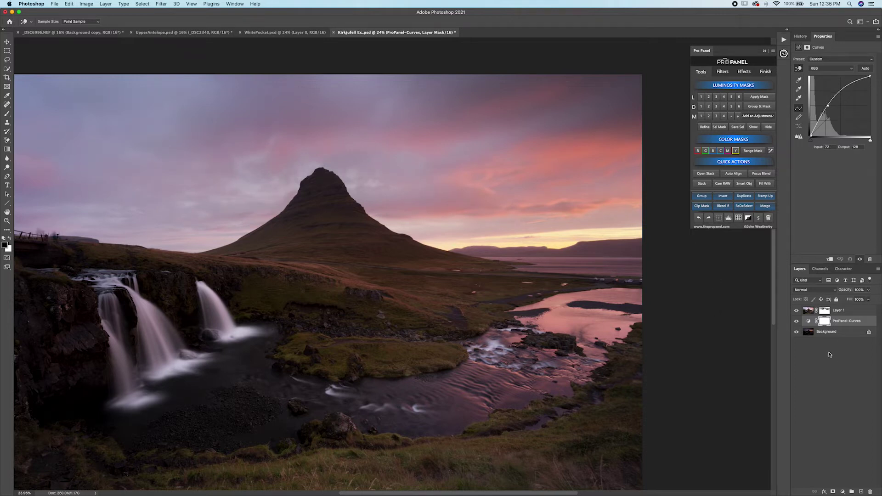
# Check the Curves-brightened sky against the unblended exposure by switching Layer 1's mask off and on.
pyautogui.press('b')
pyautogui.click(825, 320)
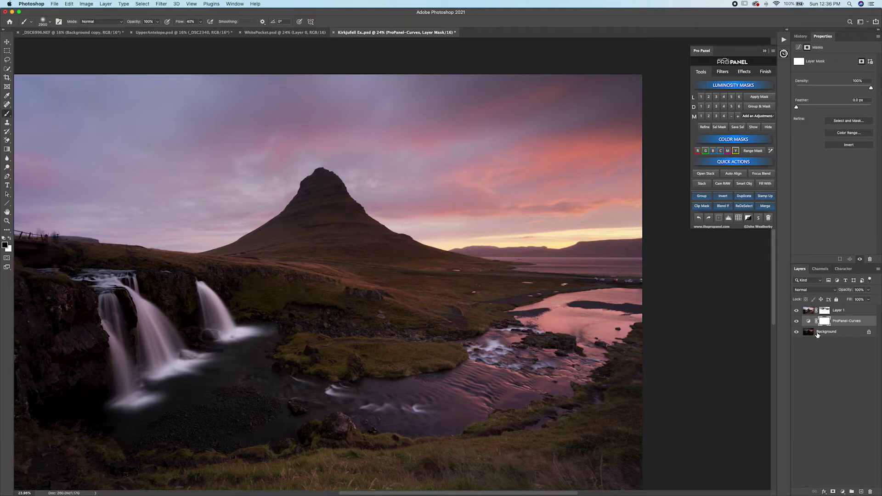
pyautogui.keyDown('shift'); pyautogui.click(825, 311); pyautogui.keyUp('shift')
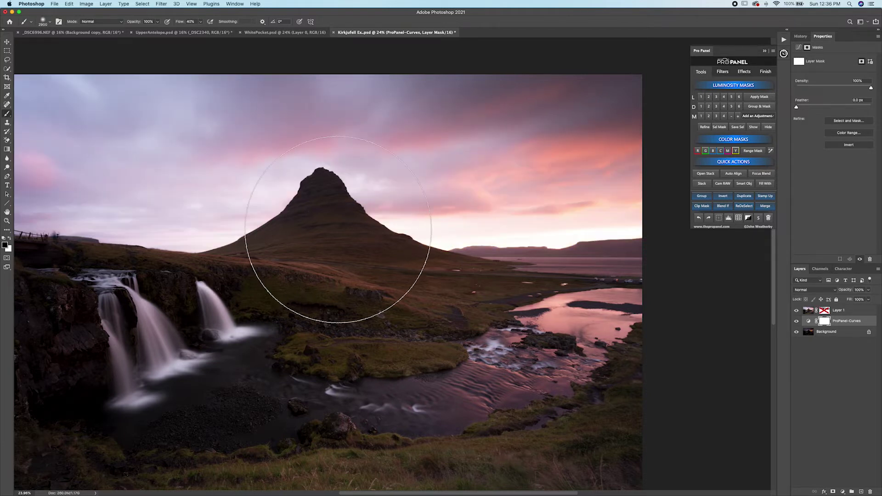
pyautogui.keyDown('shift'); pyautogui.click(825, 311); pyautogui.keyUp('shift')
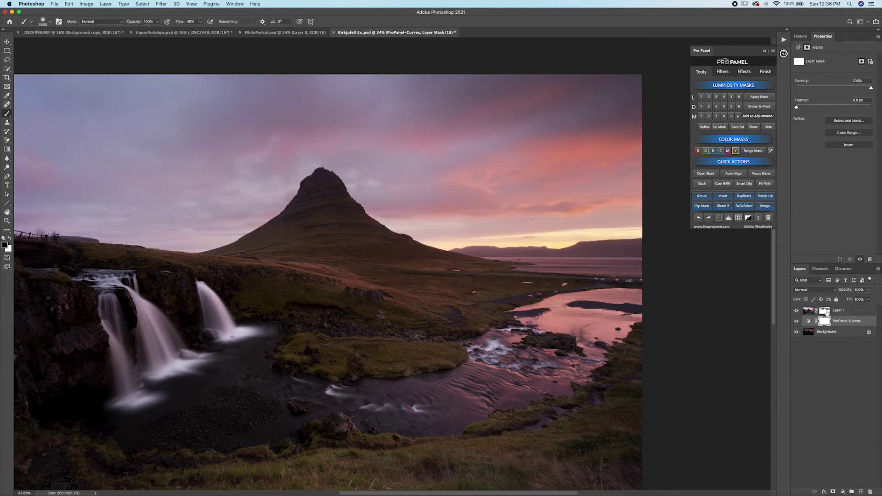
# Stamp the visible blend into a new layer above Layer 1, and hide both the stamped layer and the ProPanel-Curves adjustment.
pyautogui.hotkey('alt', ']')
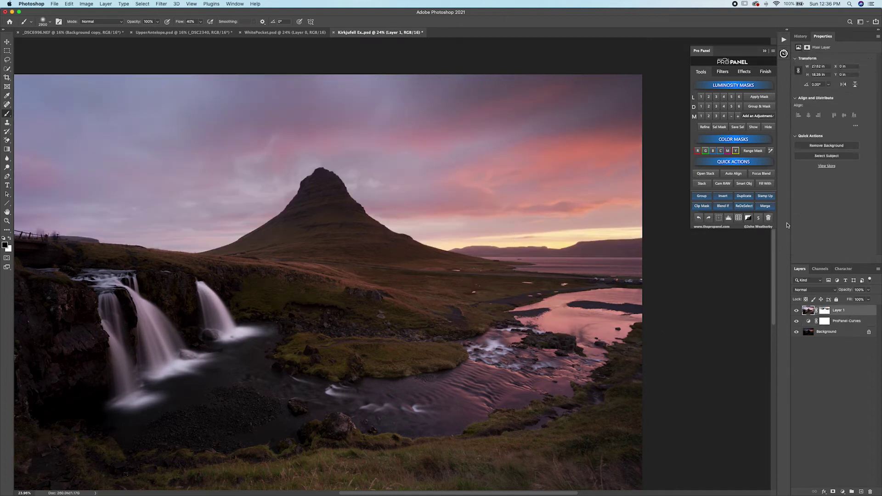
pyautogui.click(766, 196)
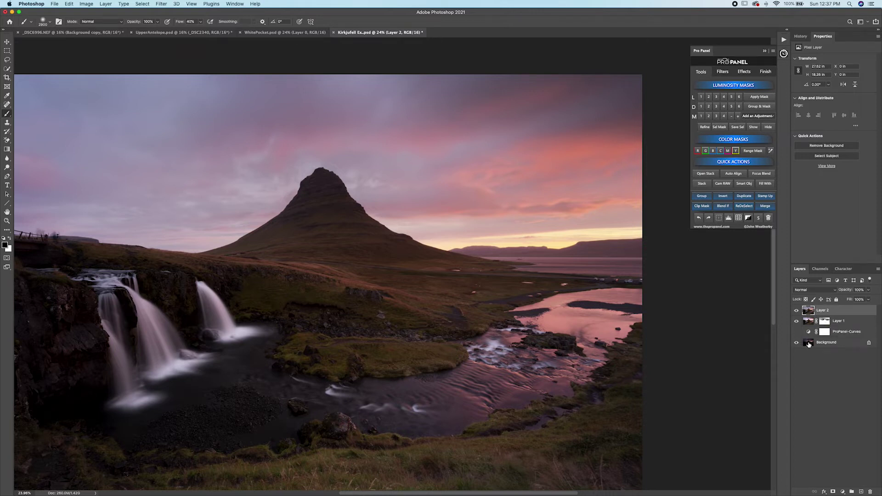
pyautogui.click(797, 311)
# Open the Background layer in the Camera Raw filter and raise its exposure to +2.00.
pyautogui.click(809, 342)
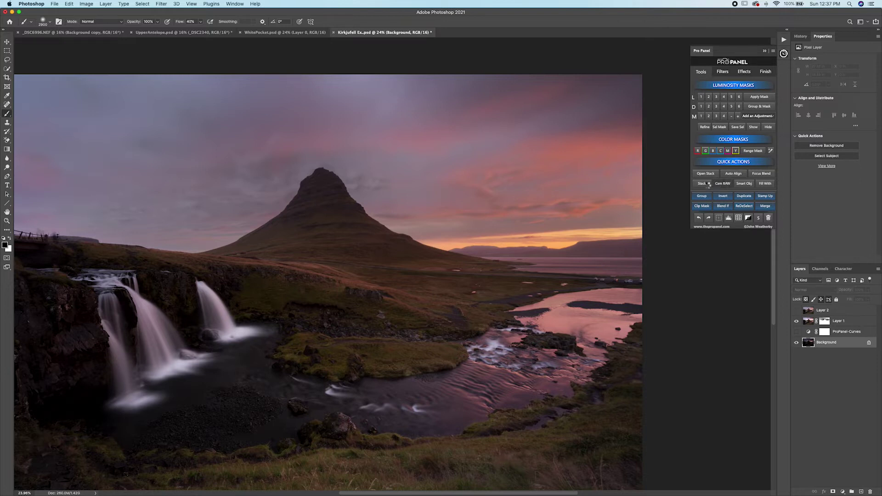
pyautogui.click(725, 184)
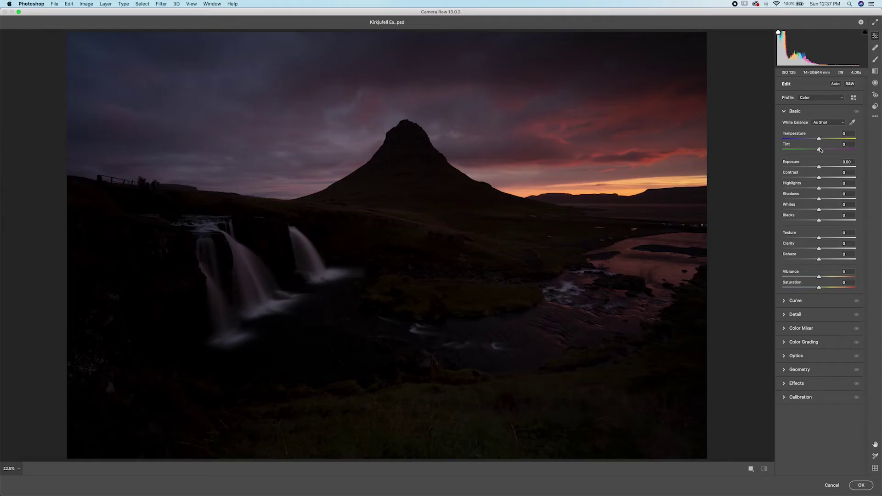
pyautogui.click(820, 167)
pyautogui.hotkey('shift', 'Up')
pyautogui.hotkey('shift', 'Up')
pyautogui.hotkey('shift', 'Up')
pyautogui.hotkey('shift', 'Up')
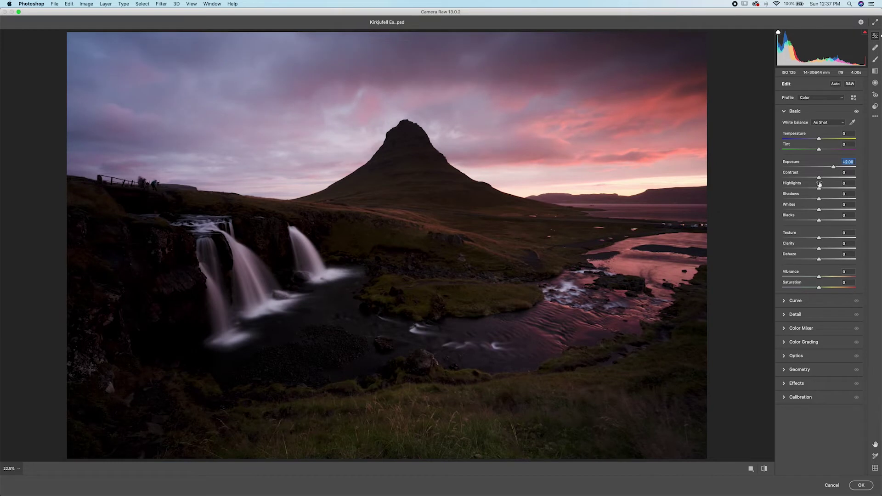
# Set the Background's shadows to +50 and exposure to +2.30, lower its highlights, and apply the Camera Raw edit.
pyautogui.moveTo(819, 188); pyautogui.dragTo(841, 202)
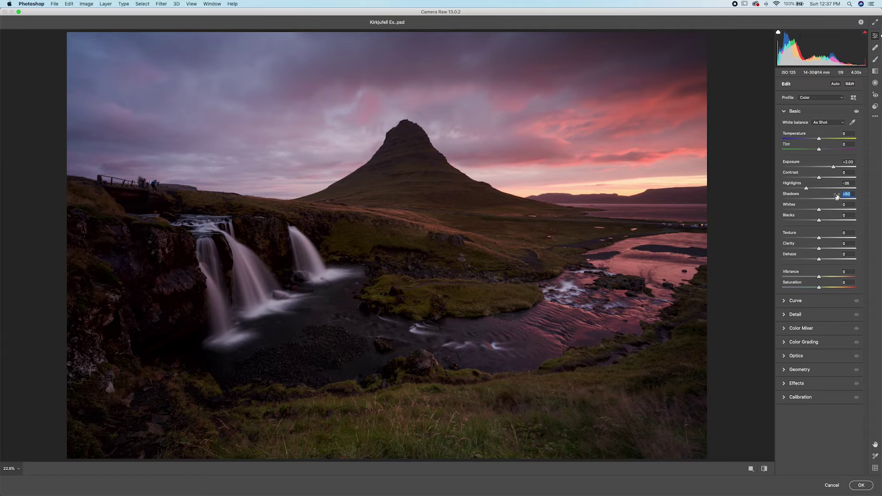
pyautogui.moveTo(836, 168); pyautogui.dragTo(802, 189)
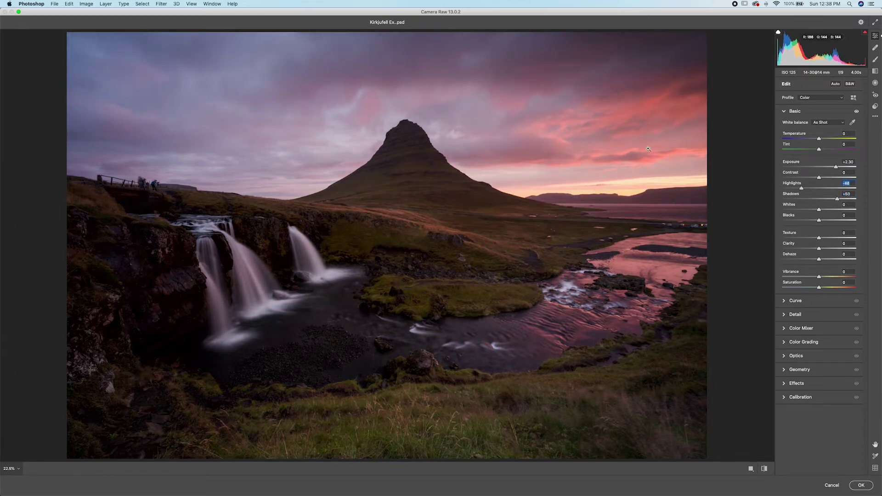
pyautogui.moveTo(801, 187); pyautogui.dragTo(799, 188)
pyautogui.click(862, 489)
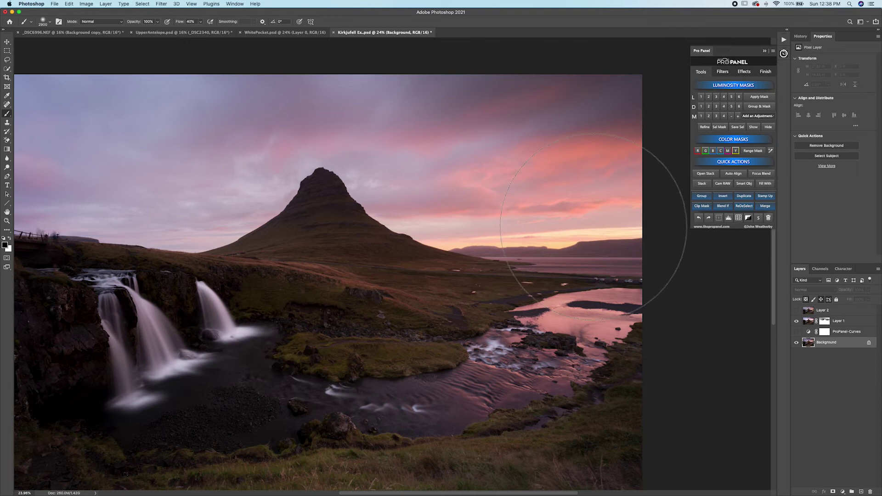
# Inspect the blended horizon, then add a Curves adjustment through the Darks 5 mask above Layer 1 and raise its curve at input 134 to output 236.
pyautogui.scroll(3, 565, 199)
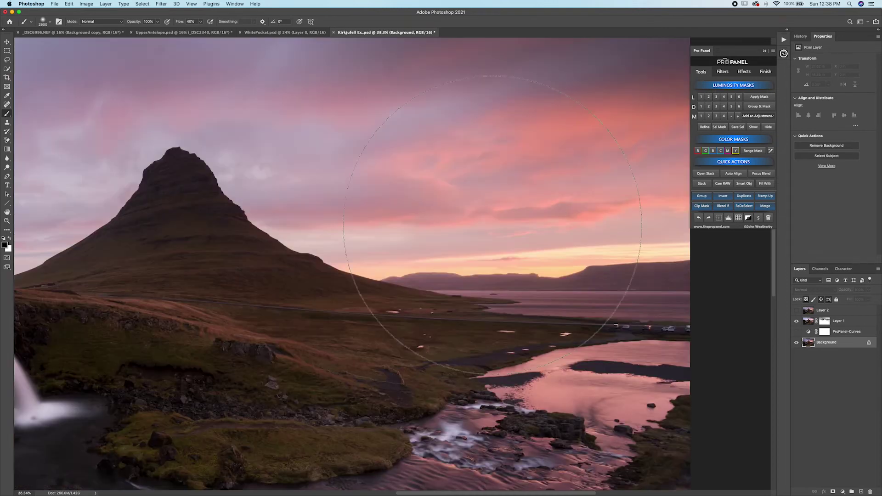
pyautogui.scroll(2, 536, 230)
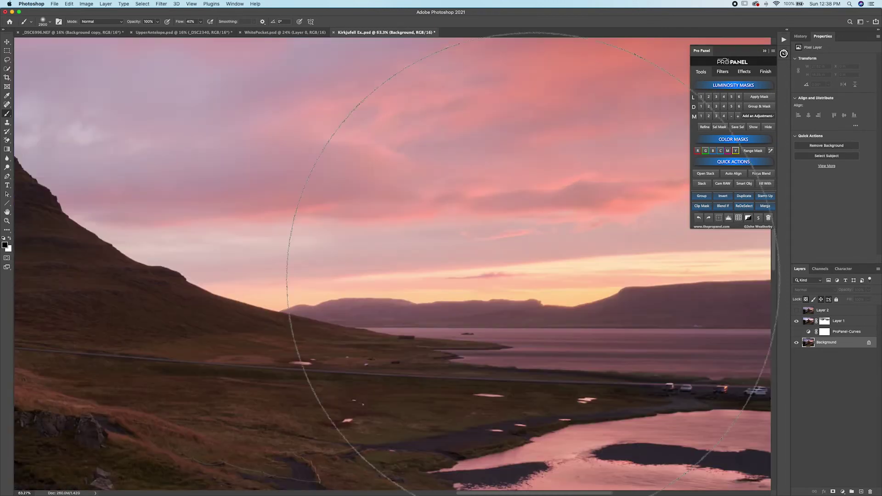
pyautogui.scroll(2, 430, 262)
pyautogui.hscroll(2, 429, 262)
pyautogui.scroll(-4, 466, 248)
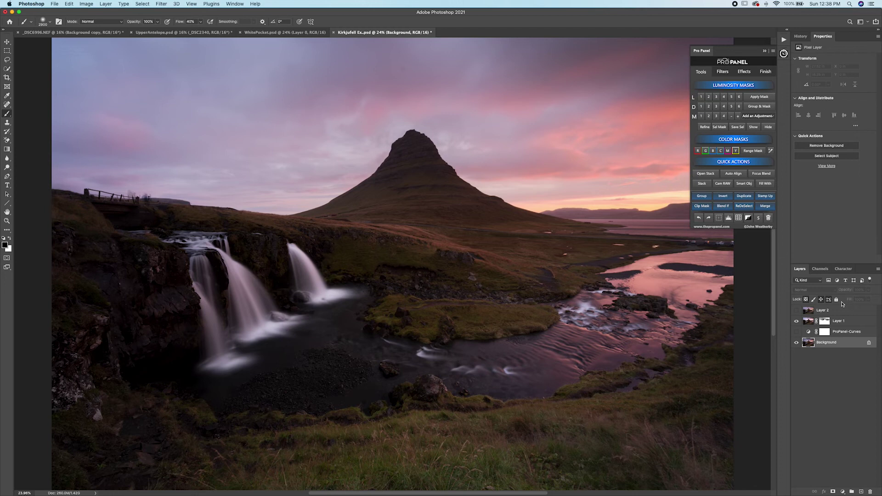
pyautogui.click(806, 323)
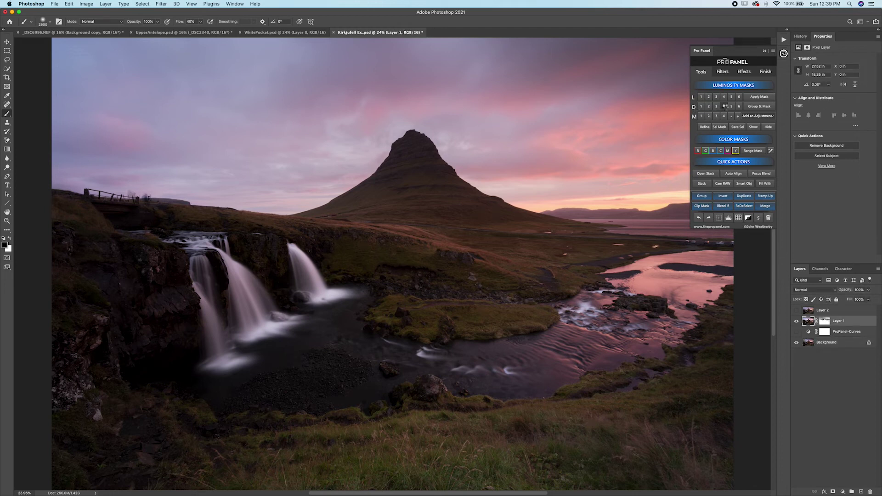
pyautogui.click(733, 107)
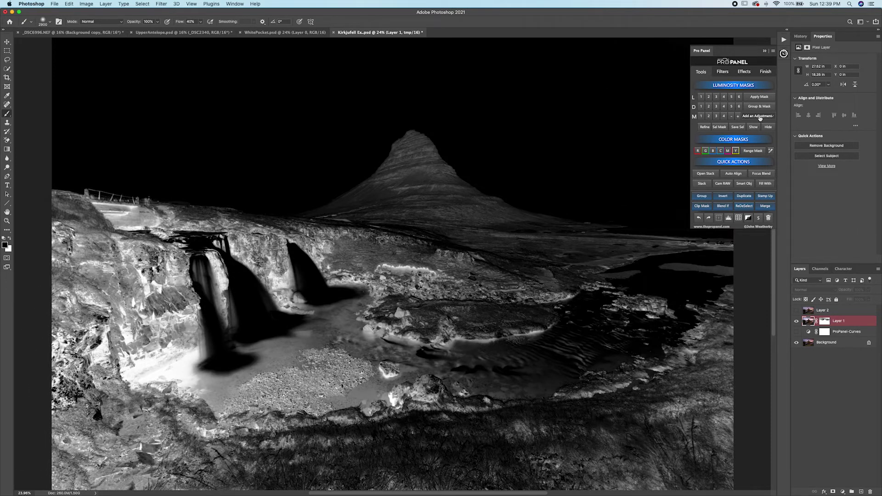
pyautogui.click(760, 117)
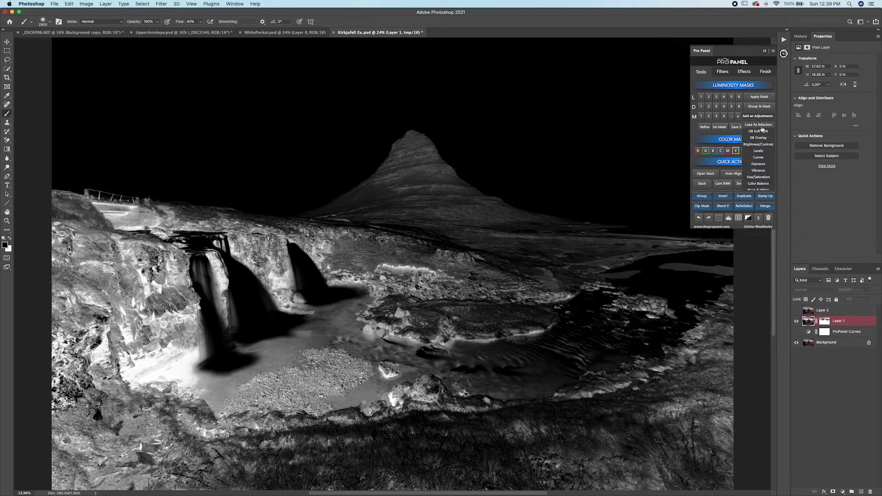
pyautogui.click(759, 158)
pyautogui.moveTo(847, 98); pyautogui.dragTo(853, 76)
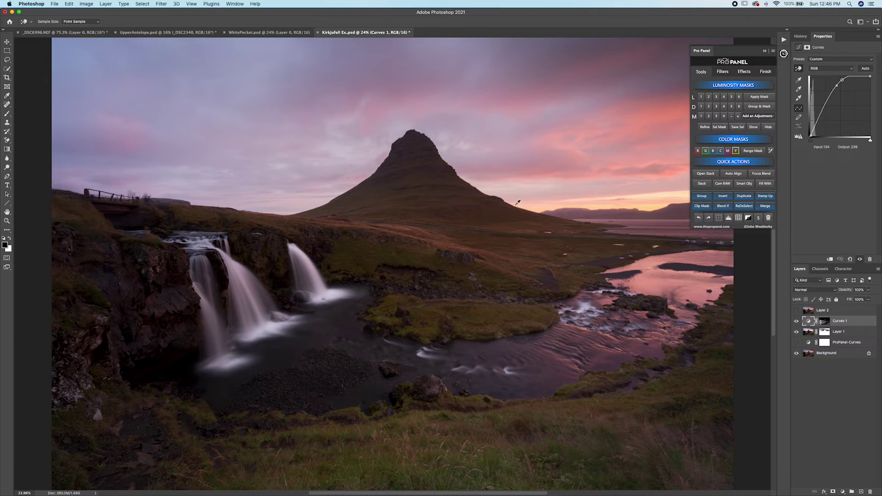
# Switch to UpperAntelope.psd and compare its two exposures by hiding and showing the _DSC2341 layer.
pyautogui.click(156, 33)
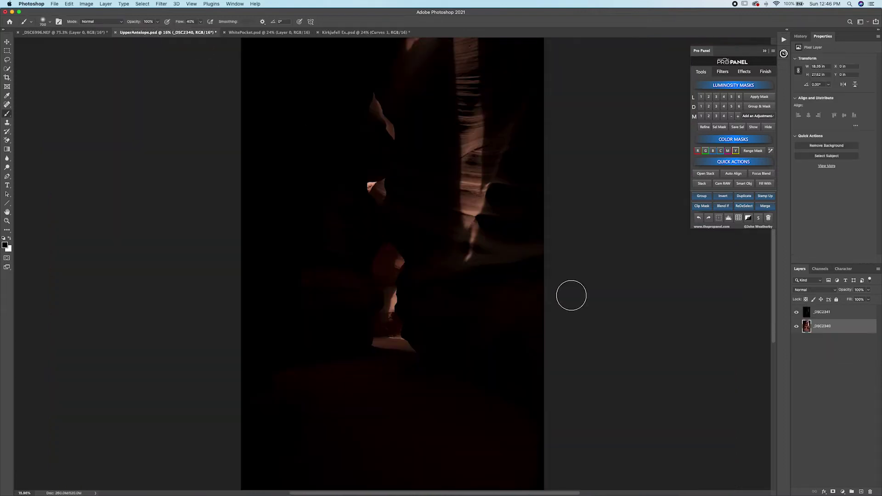
pyautogui.click(798, 313)
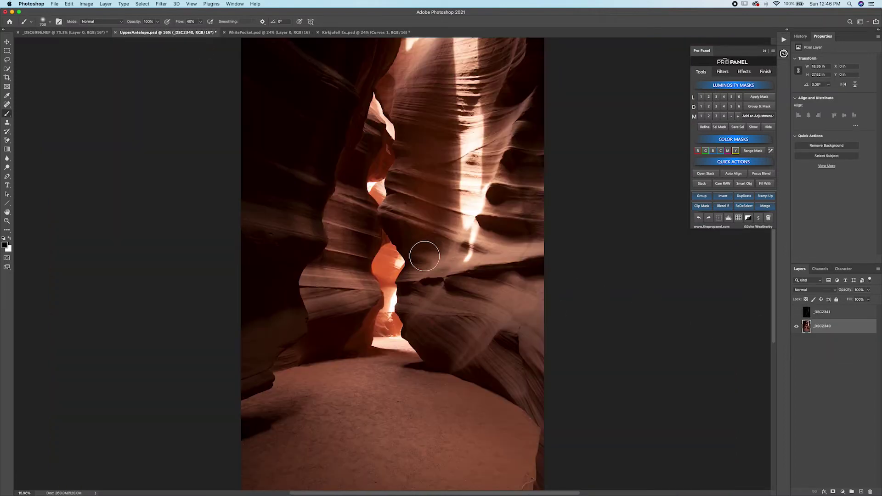
pyautogui.hscroll(2, 395, 354)
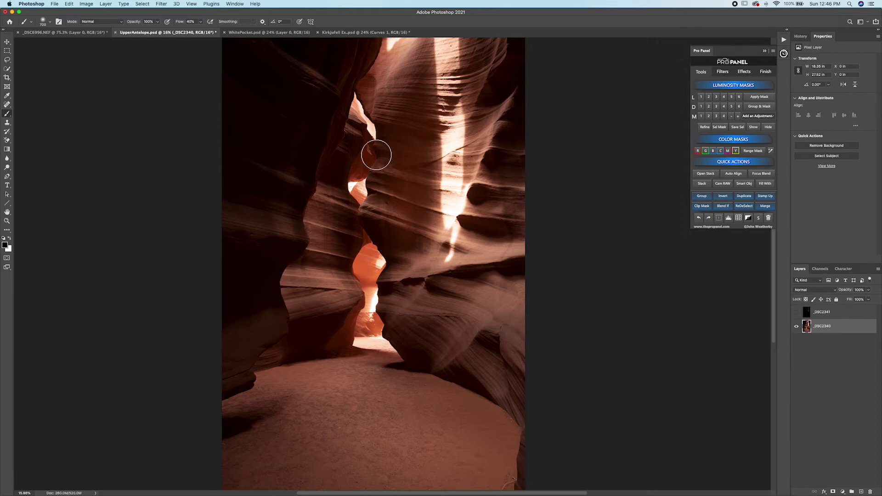
pyautogui.hscroll(-1, 414, 147)
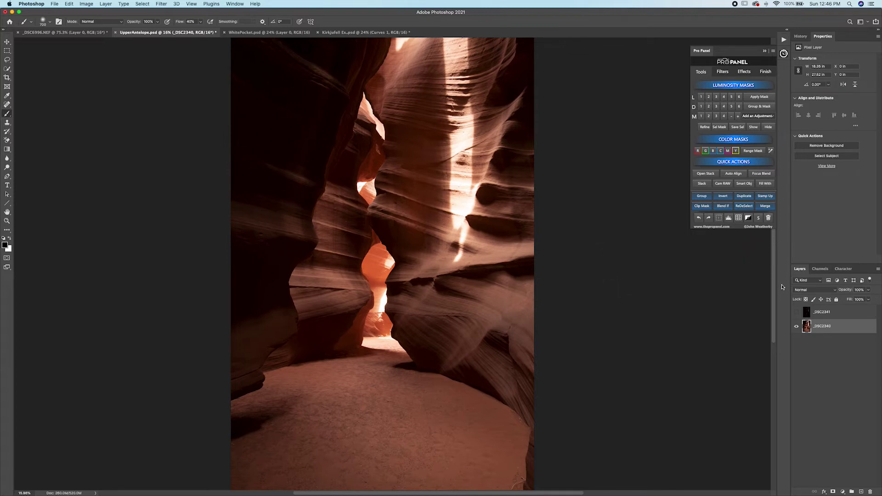
pyautogui.click(797, 313)
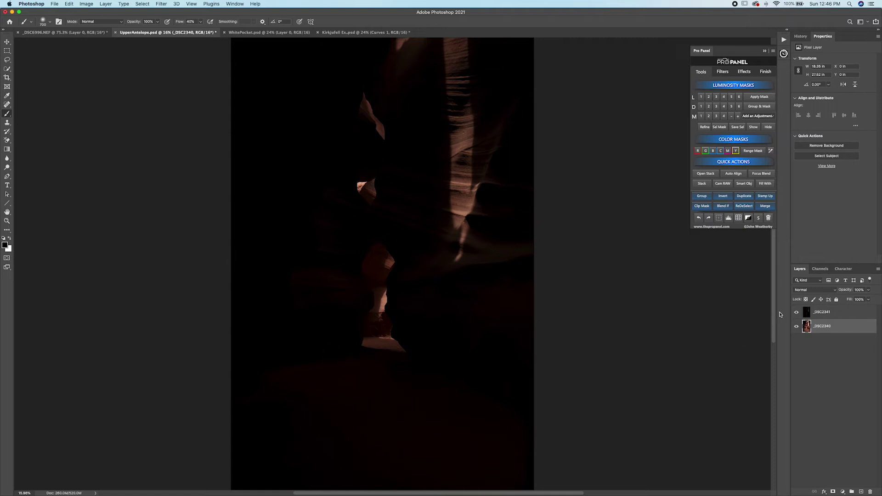
pyautogui.click(797, 313)
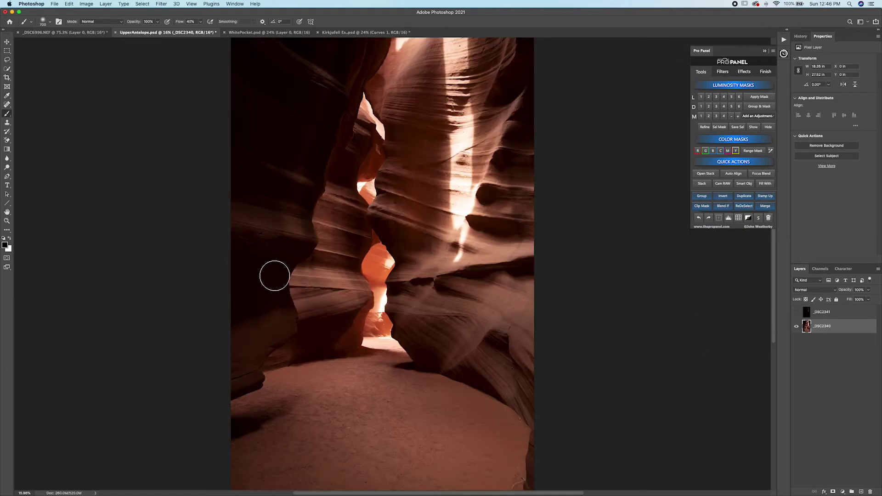
pyautogui.click(797, 313)
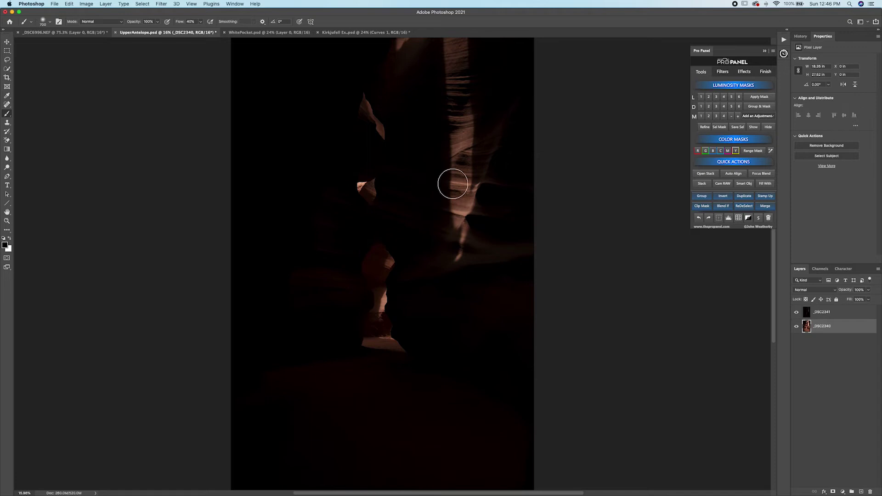
# Brighten the _DSC2341 layer in Camera Raw with exposure +4.20, highlights -87, shadows +77 and blacks +31.
pyautogui.click(832, 315)
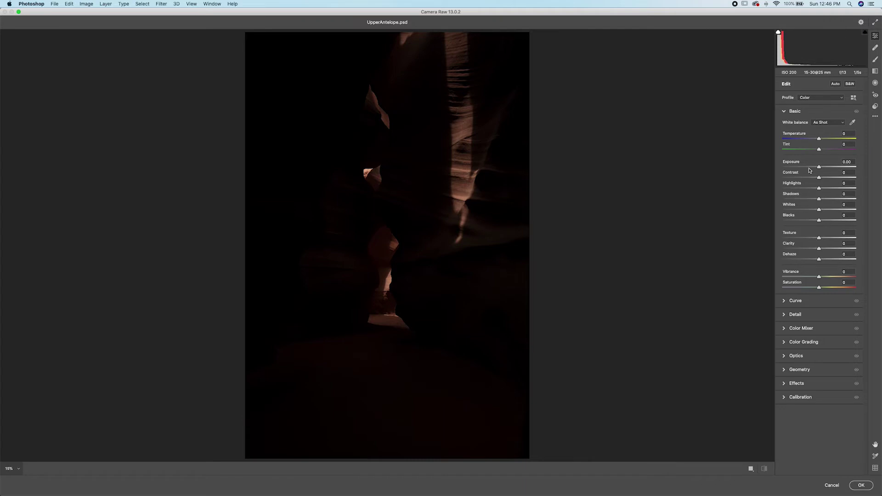
pyautogui.moveTo(820, 167); pyautogui.dragTo(787, 190)
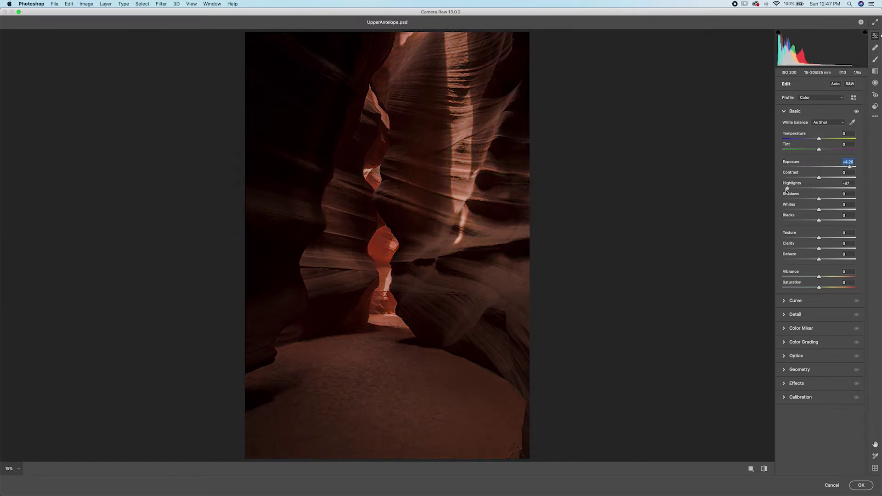
pyautogui.moveTo(453, 144); pyautogui.dragTo(540, 164)
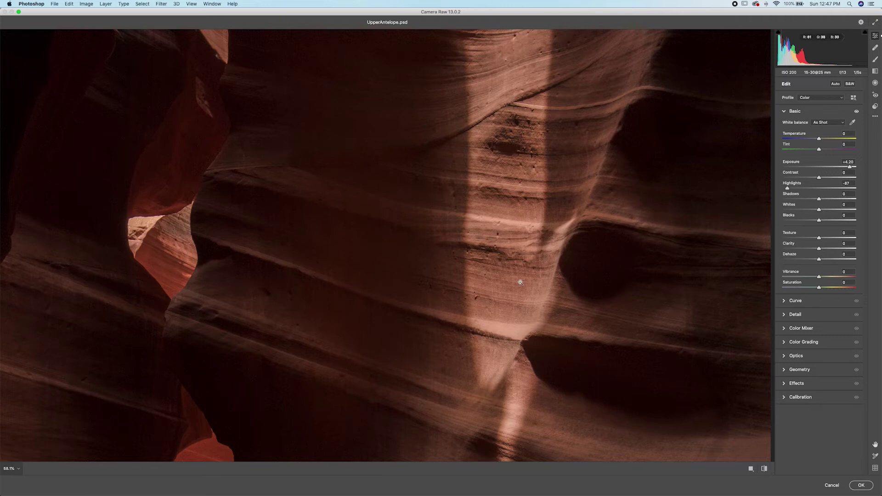
pyautogui.scroll(-3, 505, 271)
pyautogui.moveTo(825, 200); pyautogui.dragTo(833, 222)
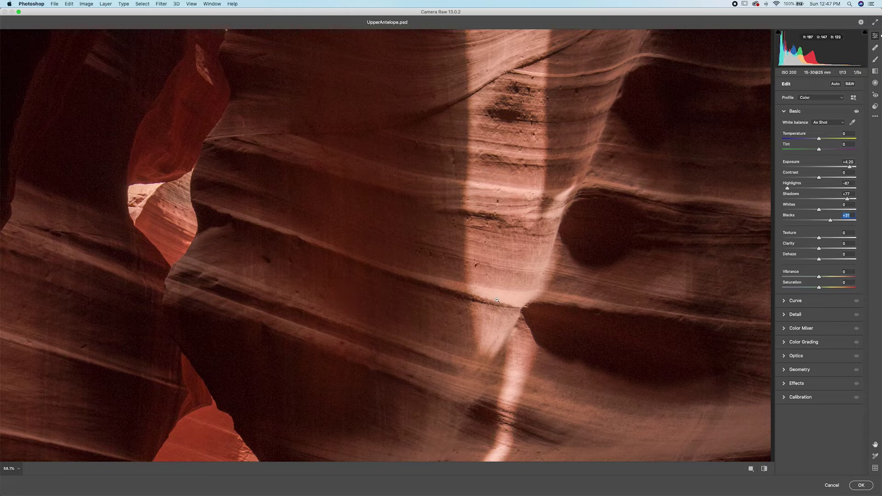
pyautogui.click(863, 486)
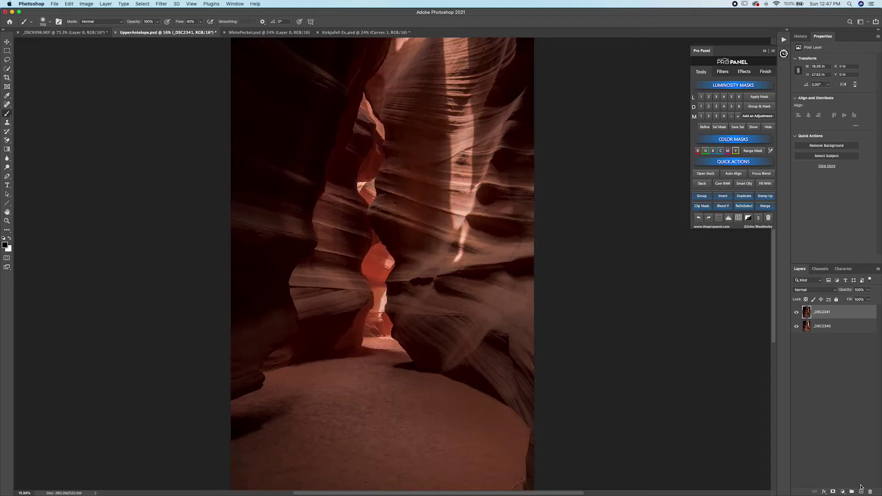
# Compare the brightened _DSC2341 layer with _DSC2340 by switching its visibility off and on.
pyautogui.click(797, 313)
pyautogui.click(798, 312)
pyautogui.click(798, 312)
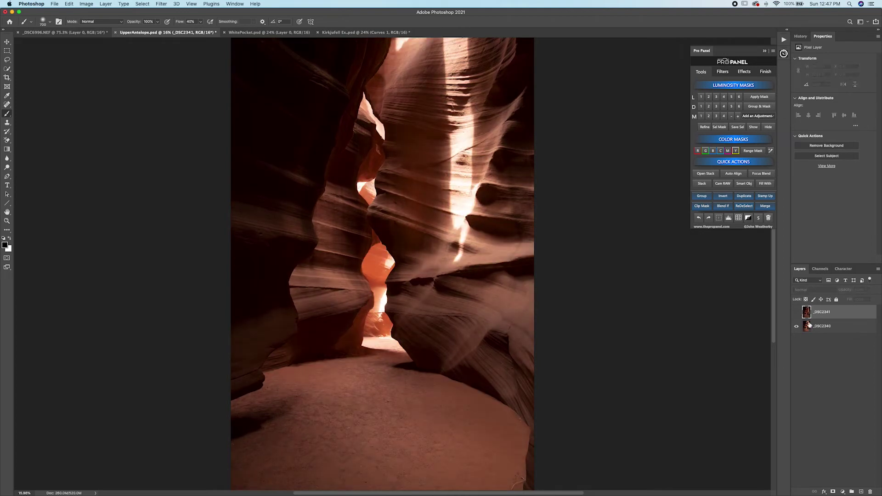
pyautogui.click(798, 313)
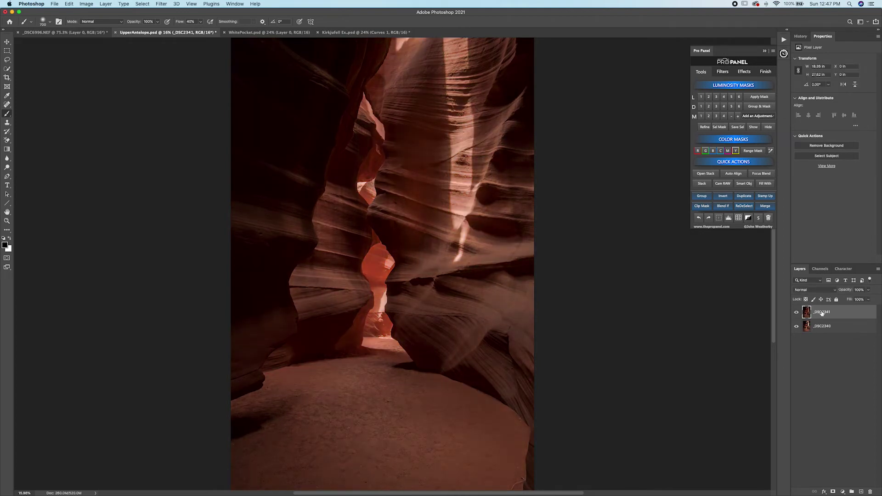
# Add a black mask to _DSC2341, preview the Lights 2 and Lights 3 masks, and load Lights 2 as a selection.
pyautogui.click(749, 218)
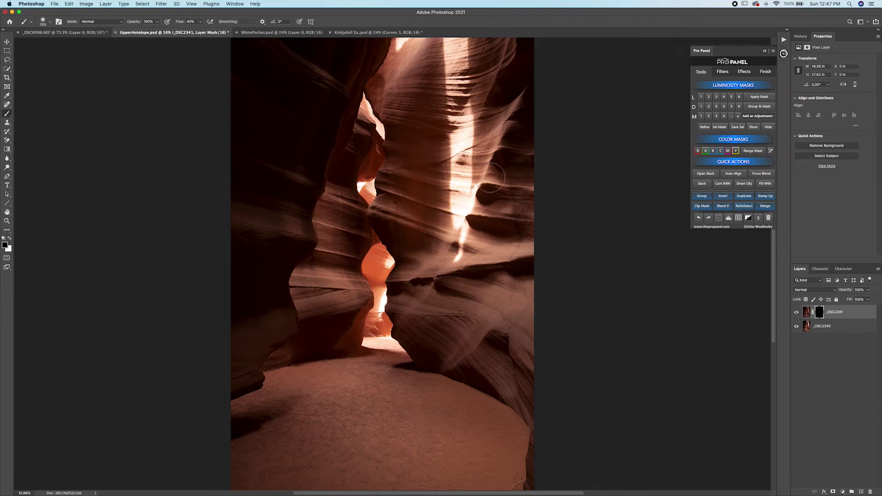
pyautogui.click(709, 97)
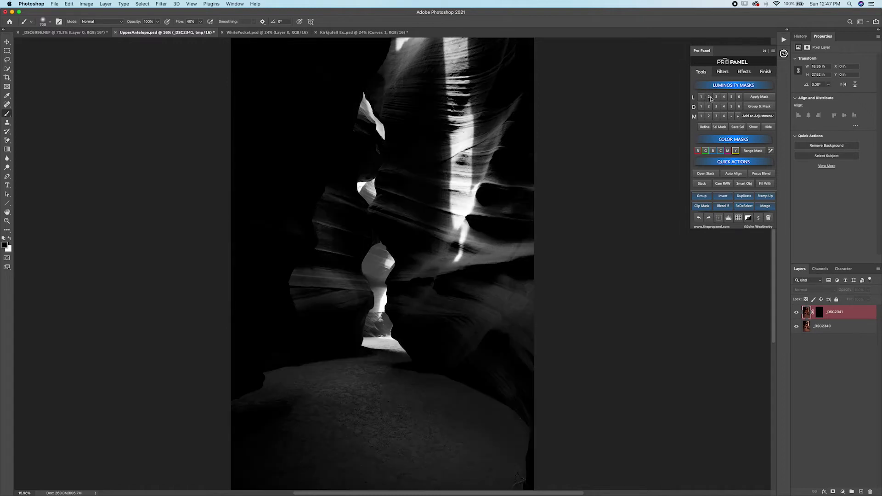
pyautogui.click(717, 96)
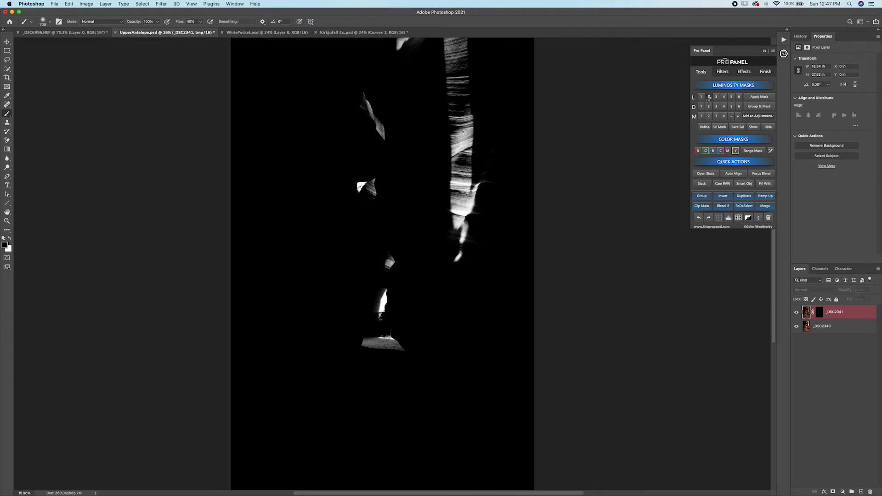
pyautogui.click(709, 97)
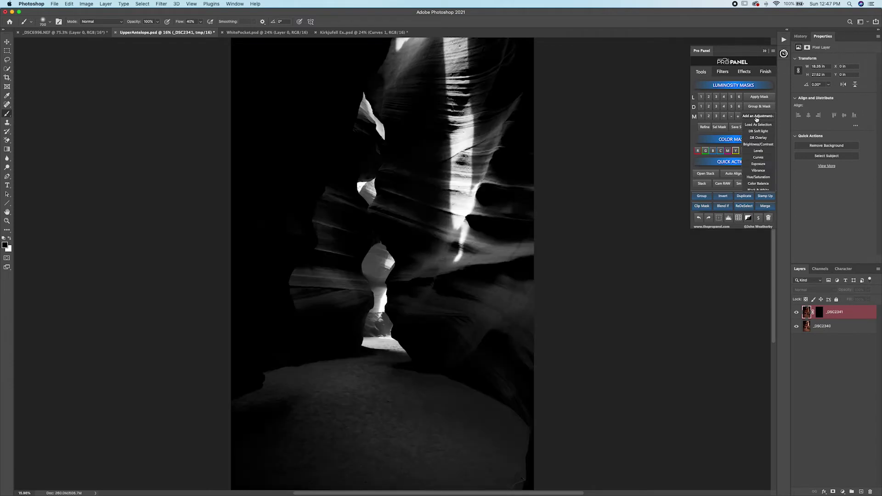
pyautogui.click(759, 127)
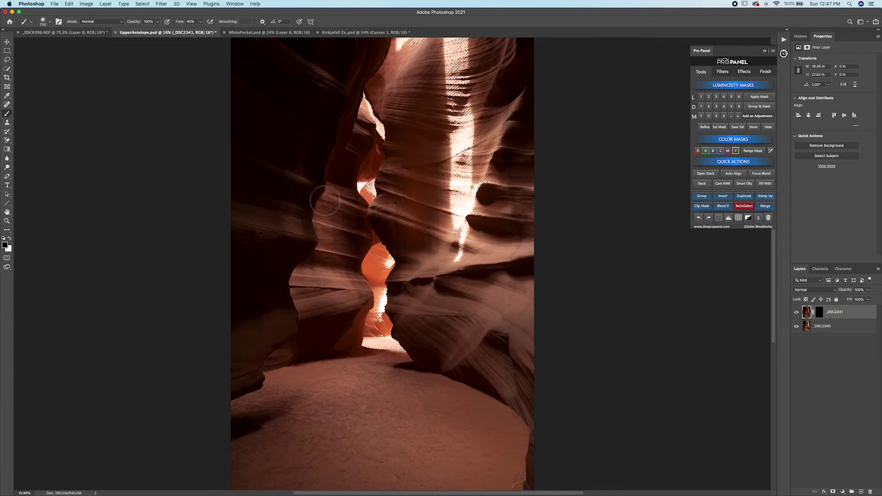
# Paint white with a large brush on the _DSC2341 mask over the light beam and bright slot openings, and deselect the Lights 2 selection.
pyautogui.scroll(3, 473, 159)
pyautogui.press(']')
pyautogui.press(']')
pyautogui.press(']')
pyautogui.press(']')
pyautogui.press(']')
pyautogui.press(']')
pyautogui.press(']')
pyautogui.press(']')
pyautogui.press(']')
pyautogui.press(']')
pyautogui.press(']')
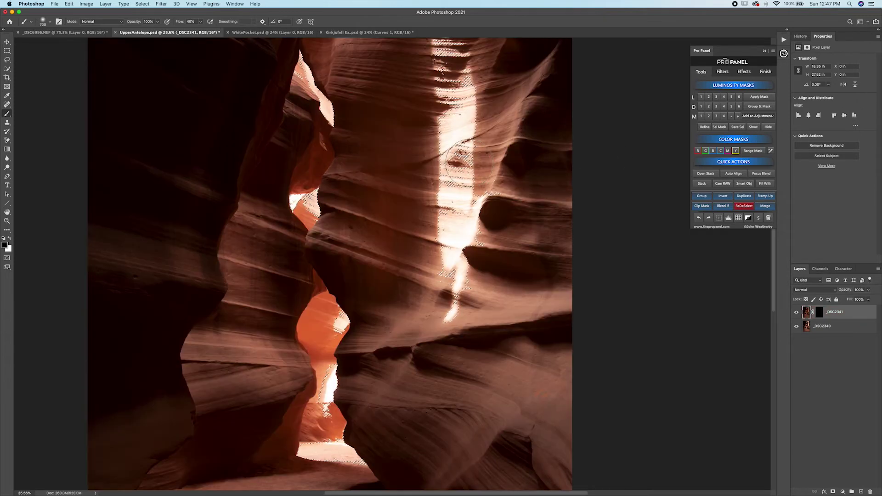
pyautogui.hscroll(1, 456, 169)
pyautogui.hscroll(1, 457, 169)
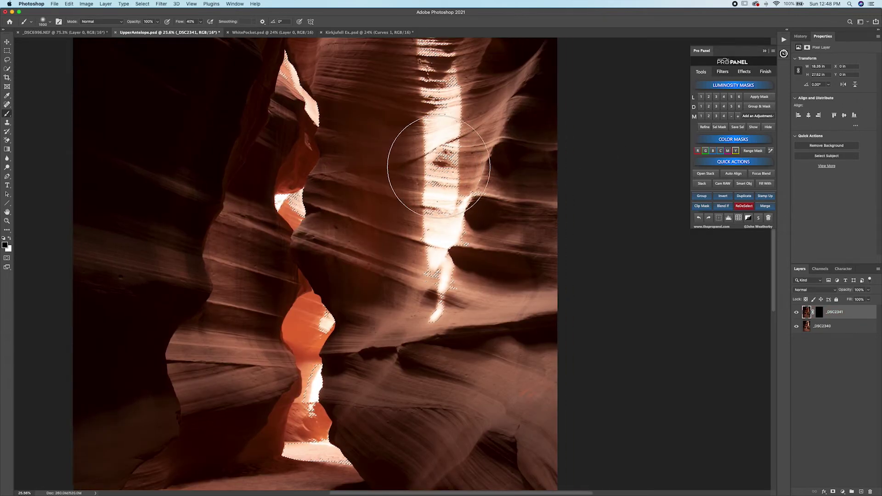
pyautogui.click(820, 312)
pyautogui.press('[')
pyautogui.press('x')
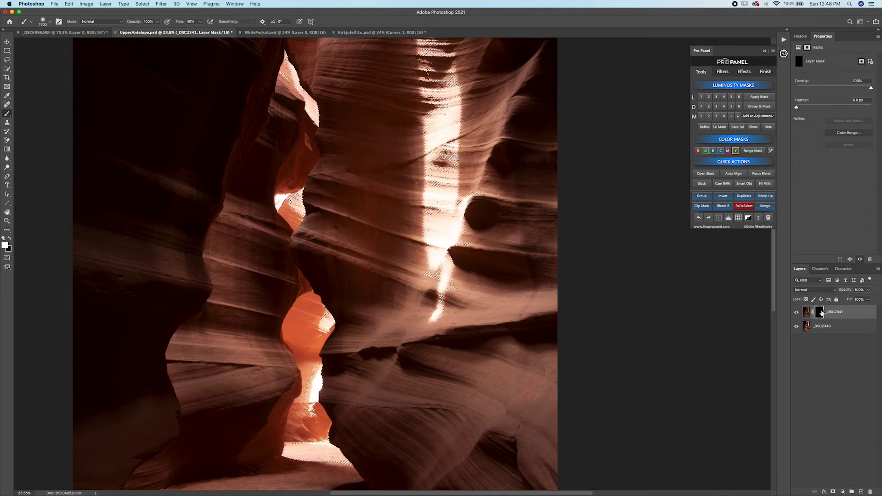
pyautogui.moveTo(444, 111)
pyautogui.mouseDown()
pyautogui.moveTo(424, 118)
pyautogui.moveTo(430, 239)
pyautogui.moveTo(420, 88)
pyautogui.mouseUp()
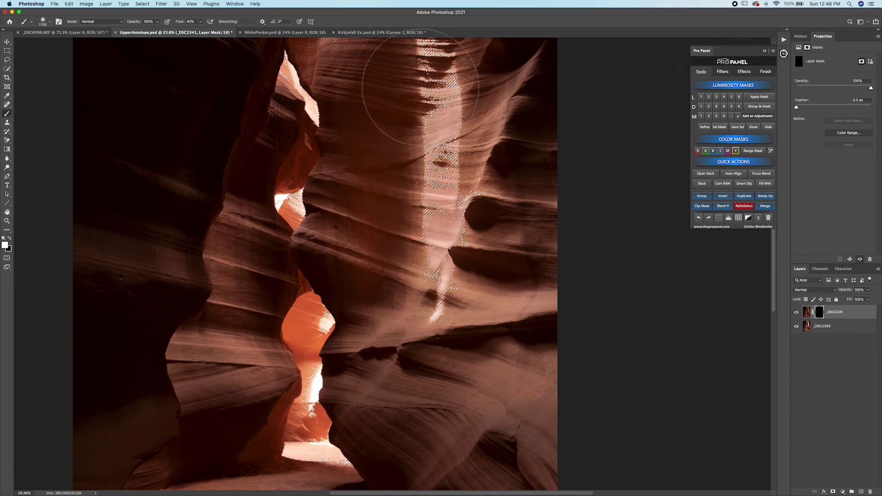
pyautogui.moveTo(275, 173); pyautogui.dragTo(282, 220)
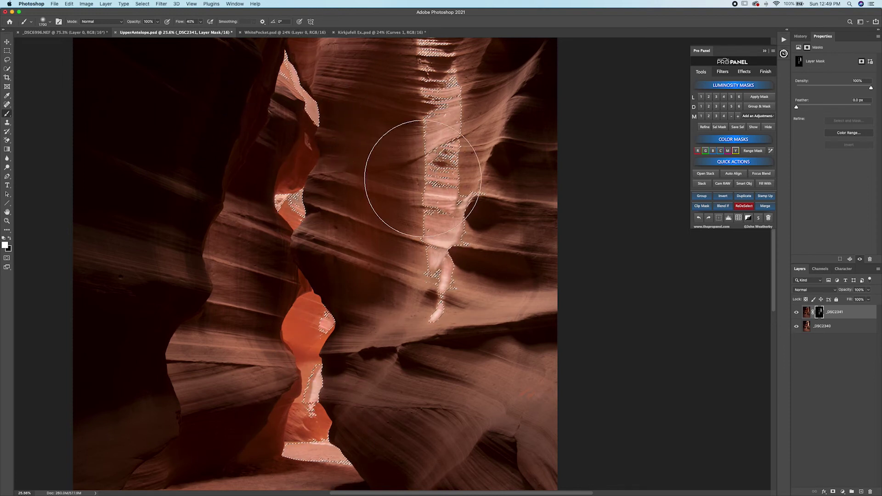
pyautogui.click(744, 206)
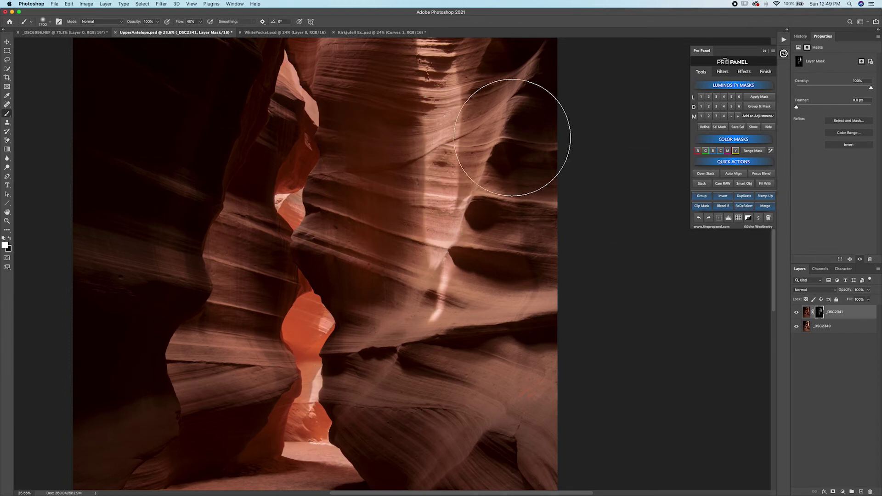
# Compare the blended light beam with the original exposure by switching the _DSC2341 layer's visibility off and on.
pyautogui.scroll(3, 474, 166)
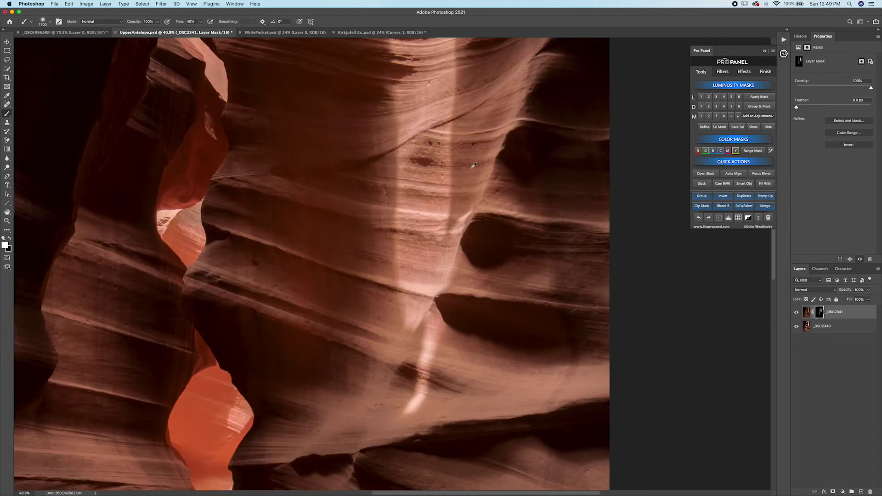
pyautogui.click(797, 313)
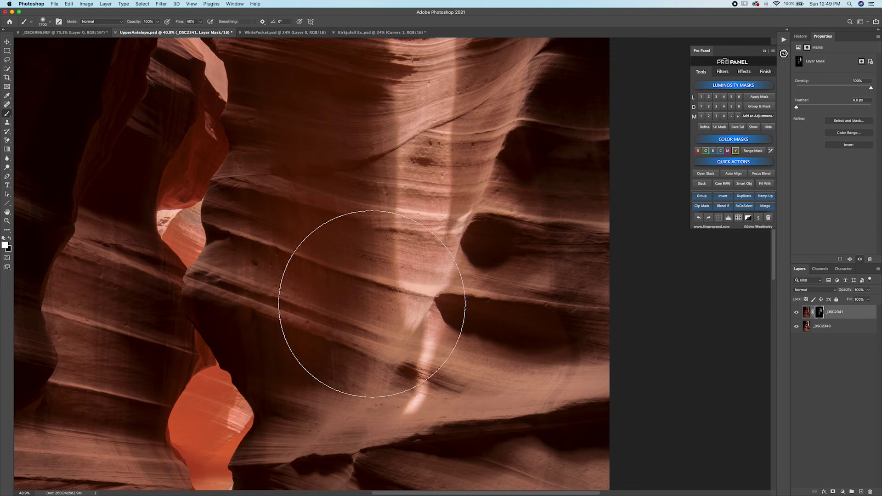
pyautogui.click(797, 314)
pyautogui.click(797, 313)
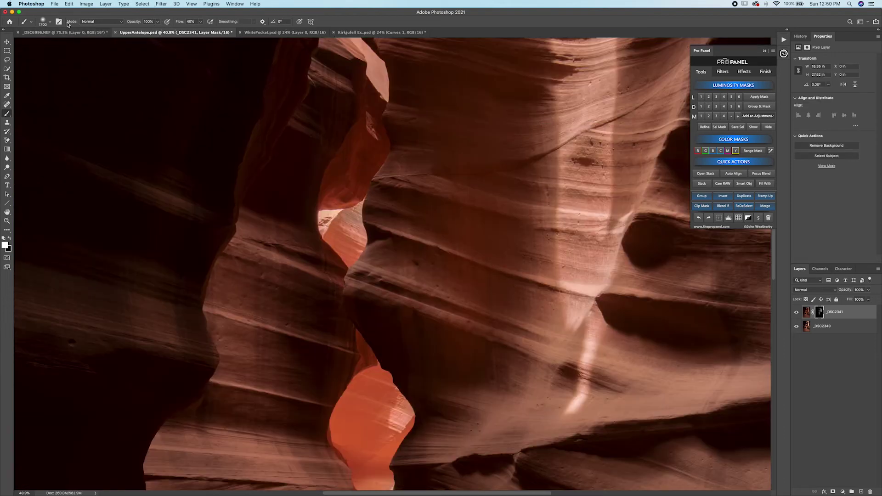
# Switch to _DSC6996.NEF and compare its exposures by hiding and showing Layer 0 around the lit towers.
pyautogui.click(66, 32)
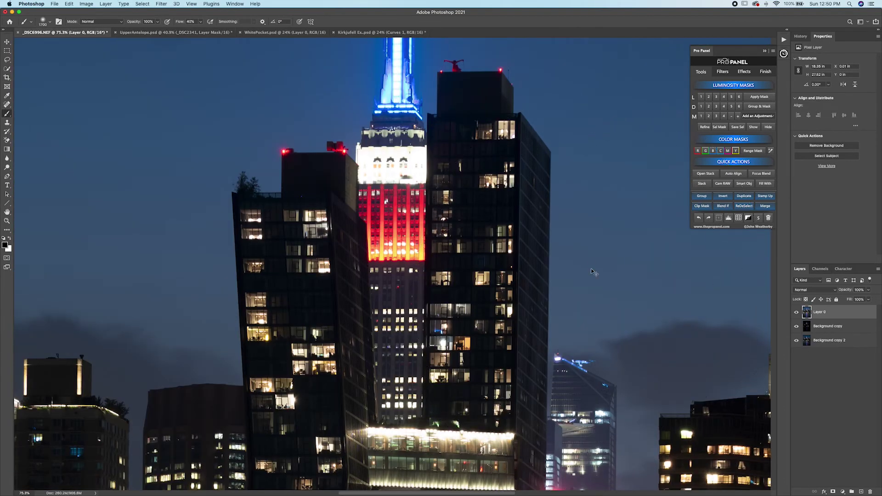
pyautogui.press('super+minus')
pyautogui.press('super+minus')
pyautogui.moveTo(385, 217); pyautogui.dragTo(454, 177)
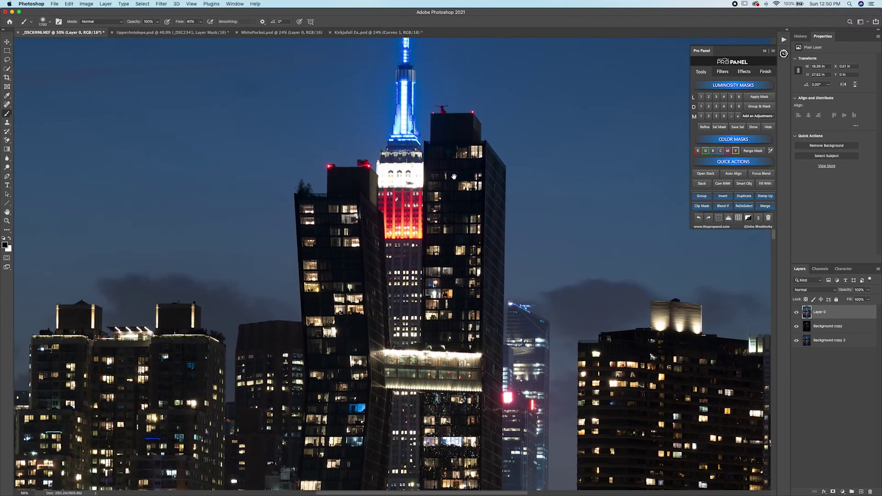
pyautogui.click(797, 313)
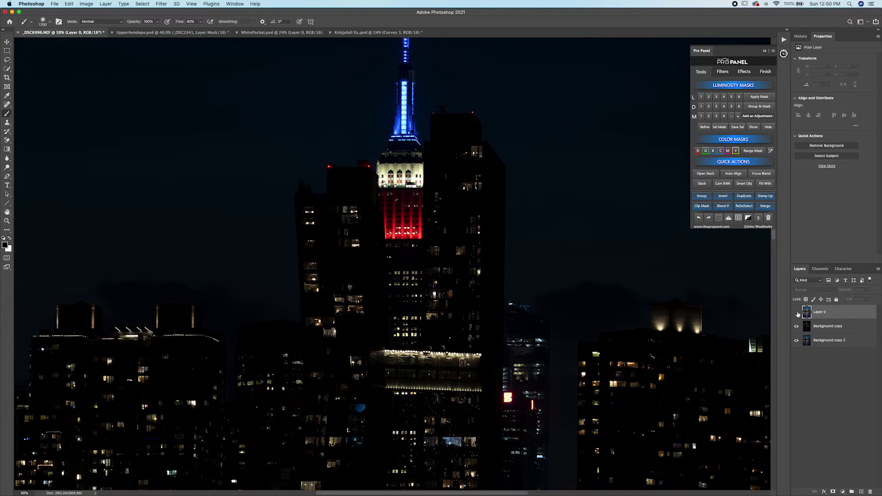
pyautogui.click(797, 312)
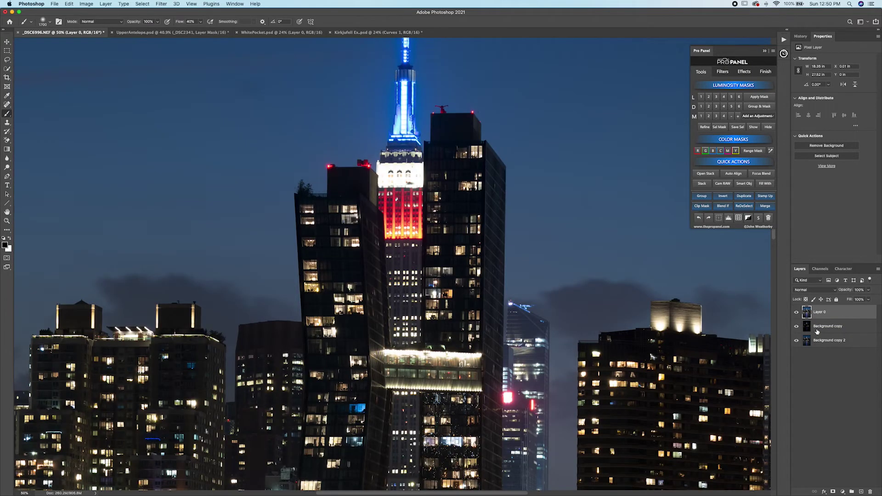
# Brighten the Background copy layer in Camera Raw with exposure +4.10 and highlights -72, and raise the shadows and blacks.
pyautogui.click(813, 330)
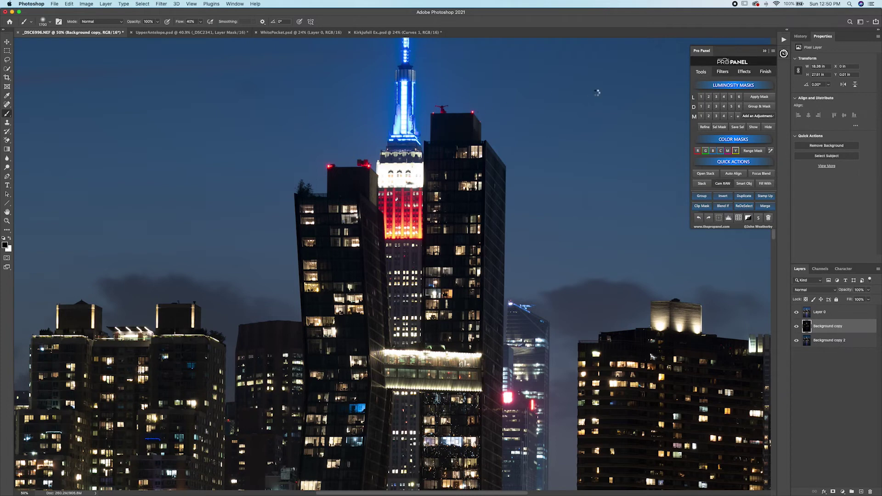
pyautogui.press('super+shift+a')
pyautogui.moveTo(819, 166); pyautogui.dragTo(798, 188)
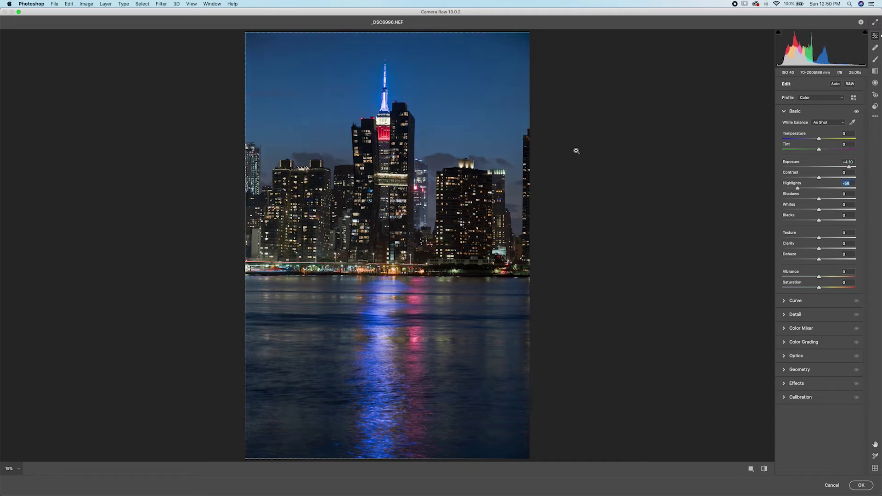
pyautogui.moveTo(389, 92); pyautogui.dragTo(504, 120)
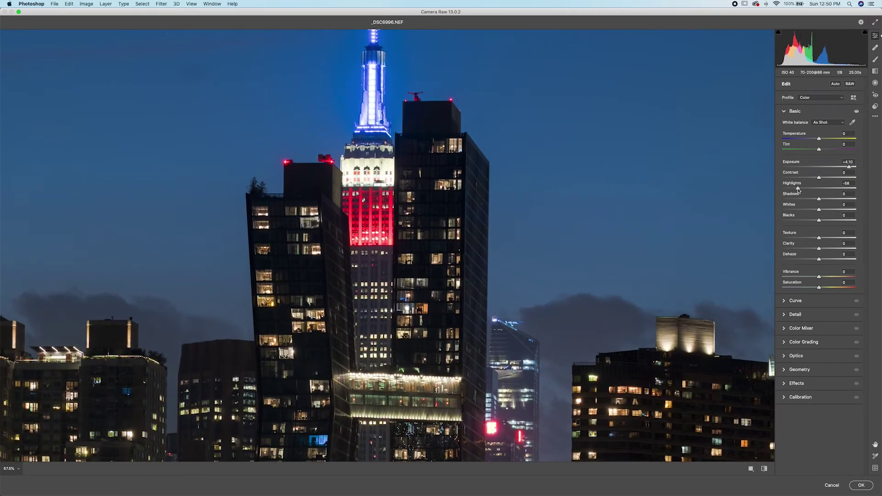
pyautogui.moveTo(798, 190); pyautogui.dragTo(793, 189)
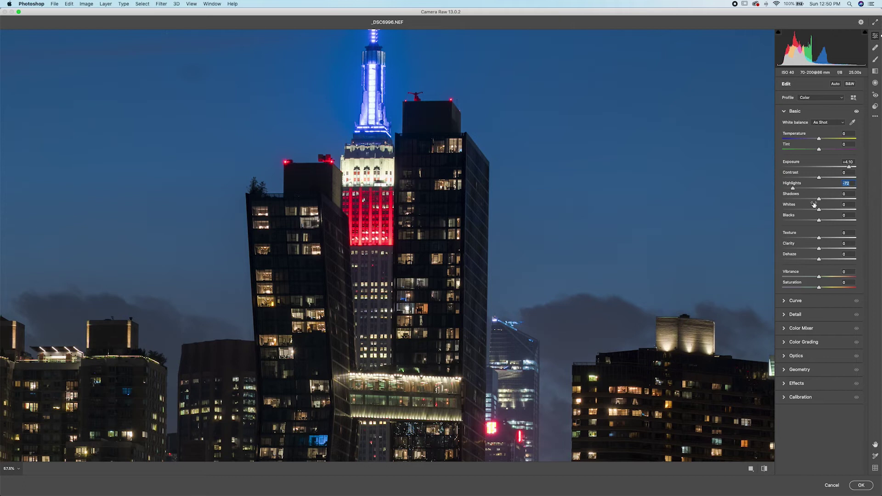
pyautogui.moveTo(819, 199); pyautogui.dragTo(830, 222)
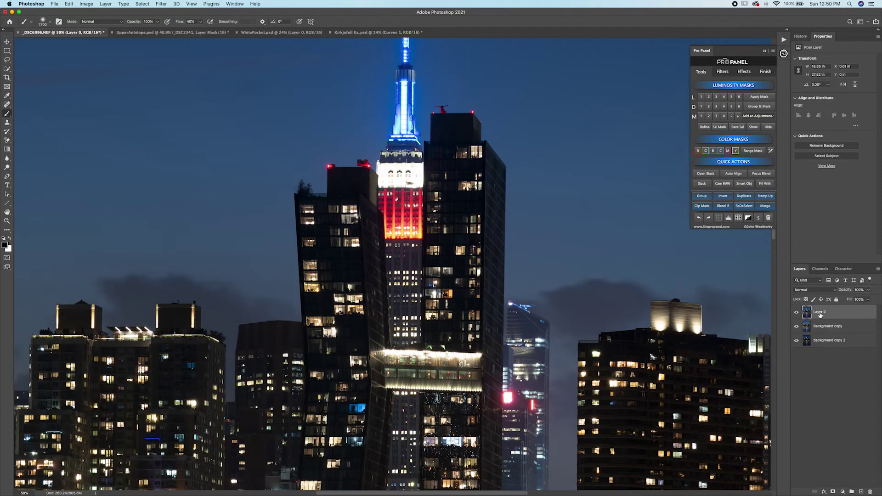
# Add a white mask to Layer 0 and load a Lights luminosity mask as a selection.
pyautogui.click(748, 218)
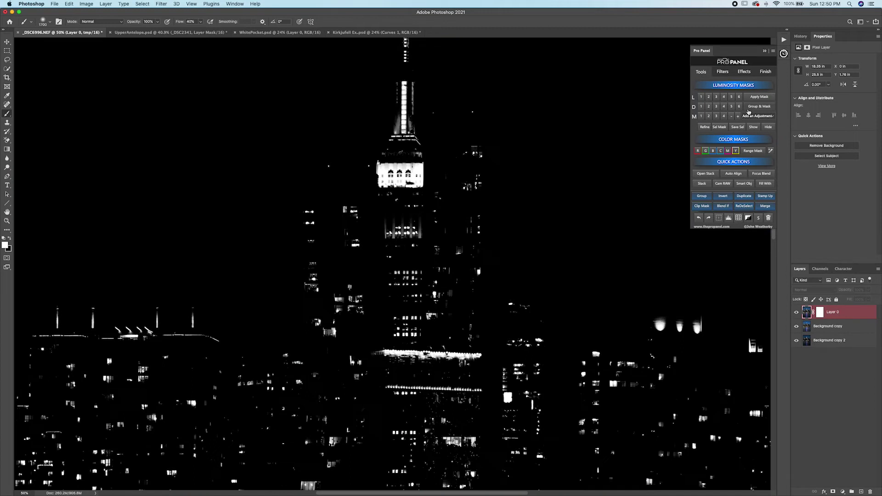
pyautogui.click(753, 117)
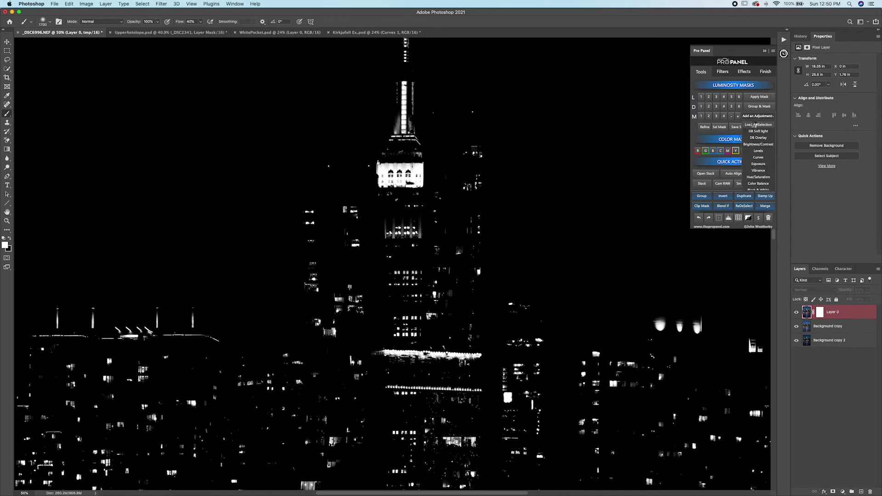
pyautogui.click(756, 125)
# Paint black on Layer 0's mask through the selection over the lit tower, windows and city lights down to the waterfront, and deselect.
pyautogui.press('x')
pyautogui.press('[')
pyautogui.press('[')
pyautogui.press('[')
pyautogui.press('[')
pyautogui.moveTo(399, 172); pyautogui.dragTo(407, 218)
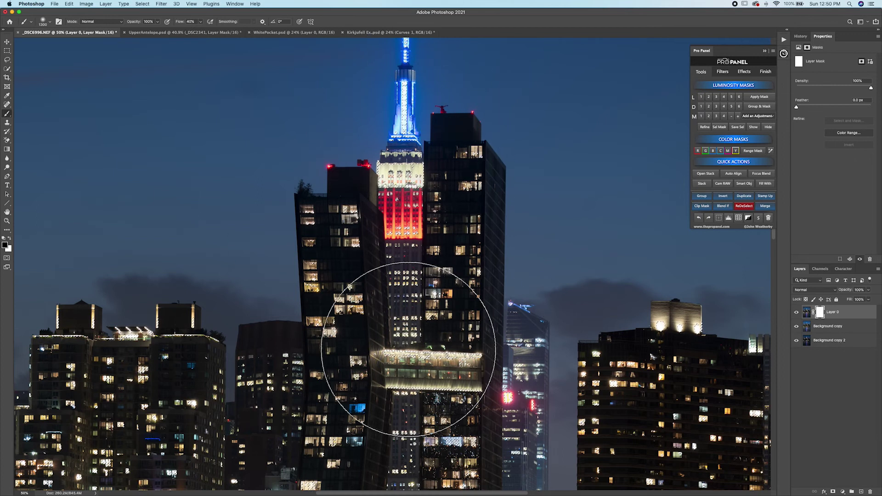
pyautogui.scroll(-5, 423, 364)
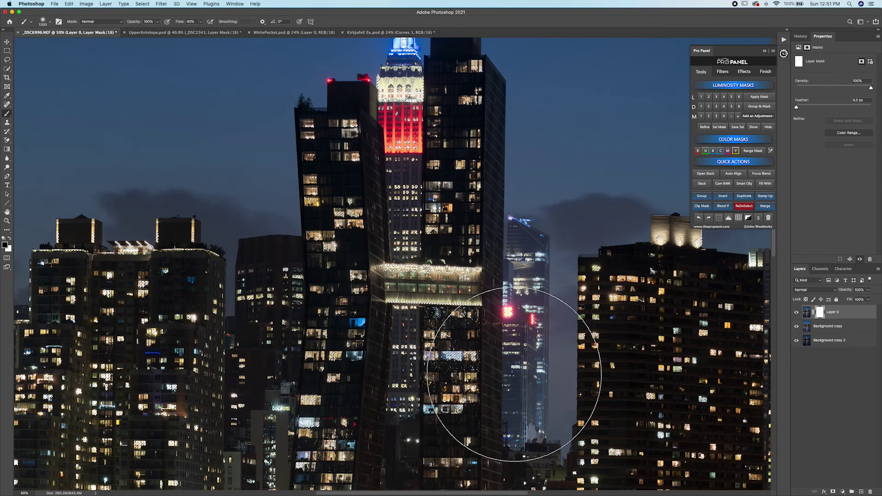
pyautogui.scroll(-5, 514, 375)
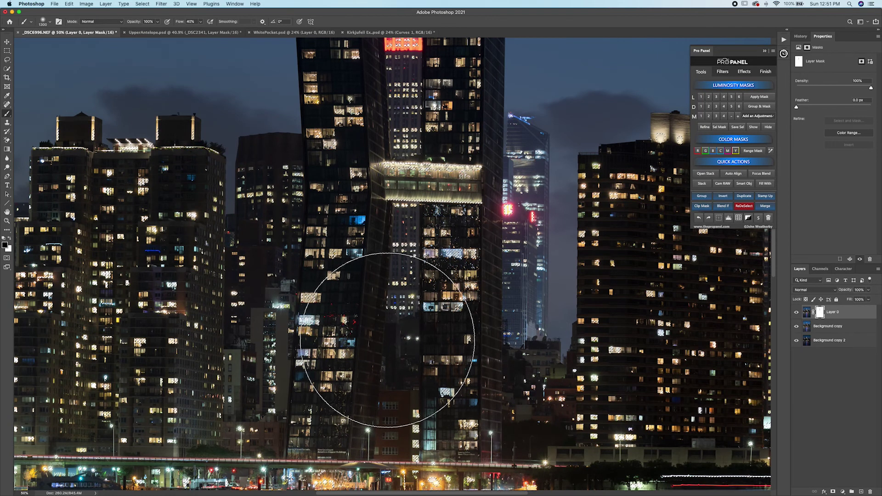
pyautogui.scroll(-2, 464, 381)
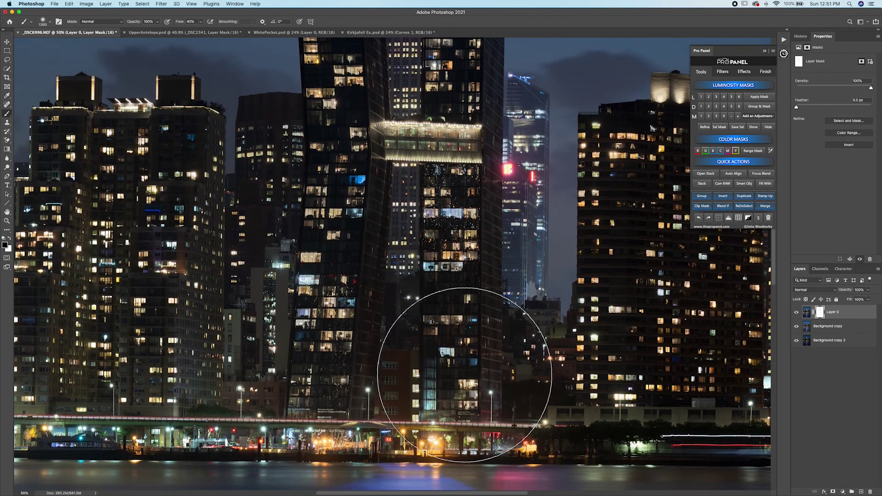
# Compare the recovered window lights up close by disabling and re-enabling Layer 0's mask.
pyautogui.scroll(3, 465, 375)
pyautogui.scroll(-1, 434, 374)
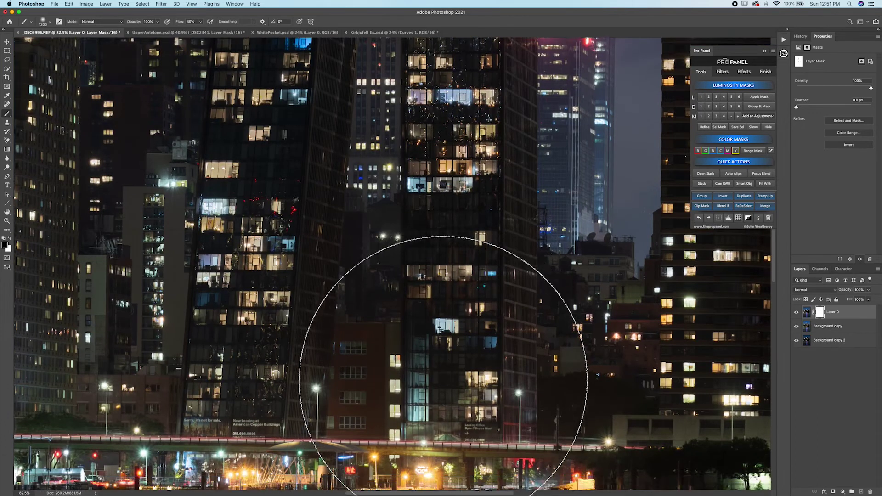
pyautogui.scroll(5, 443, 382)
pyautogui.scroll(2, 381, 374)
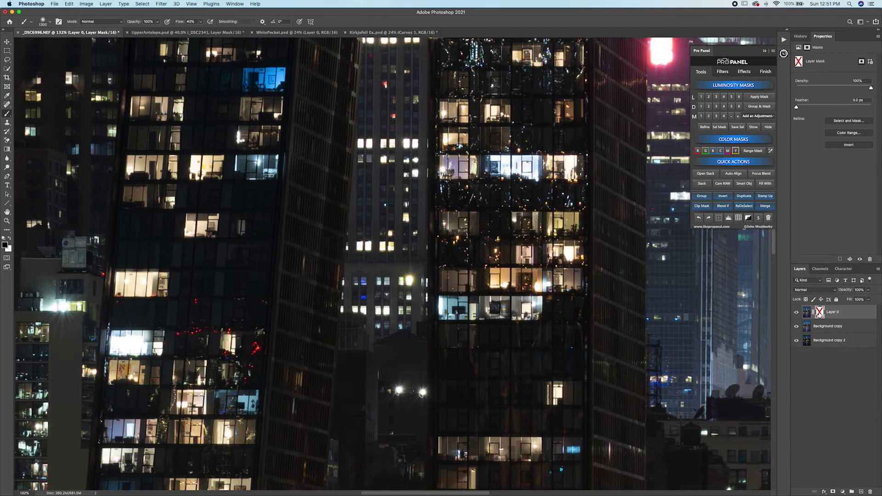
pyautogui.keyDown('shift'); pyautogui.click(819, 314); pyautogui.keyUp('shift')
pyautogui.press('[')
pyautogui.press('[')
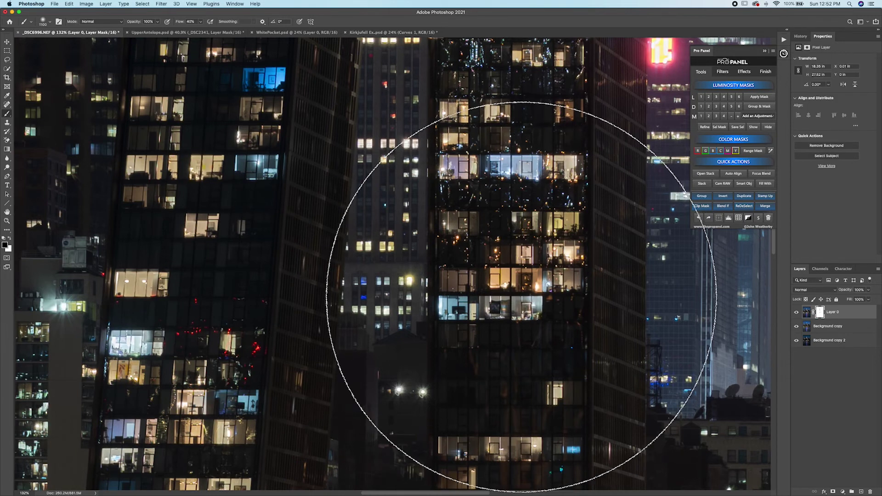
# Switch to WhitePocket.psd and preview the Lights 2 and Lights 1 luminosity masks on Layer 0.
pyautogui.click(330, 31)
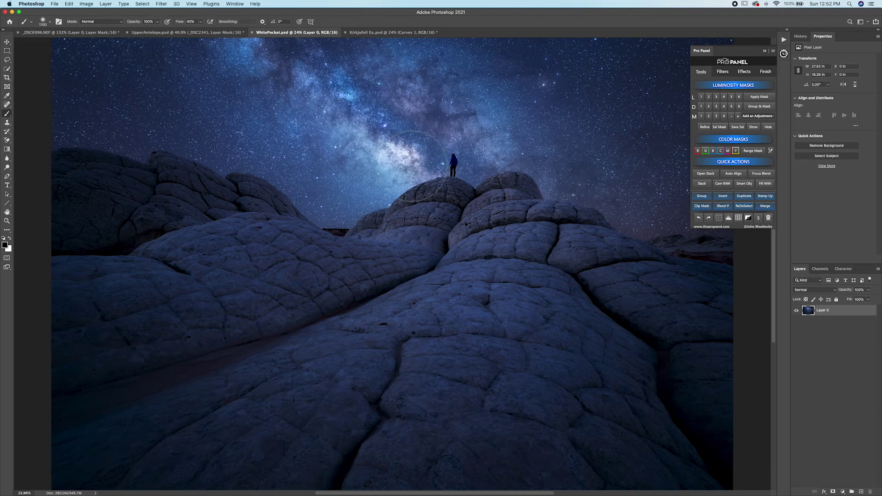
pyautogui.click(710, 97)
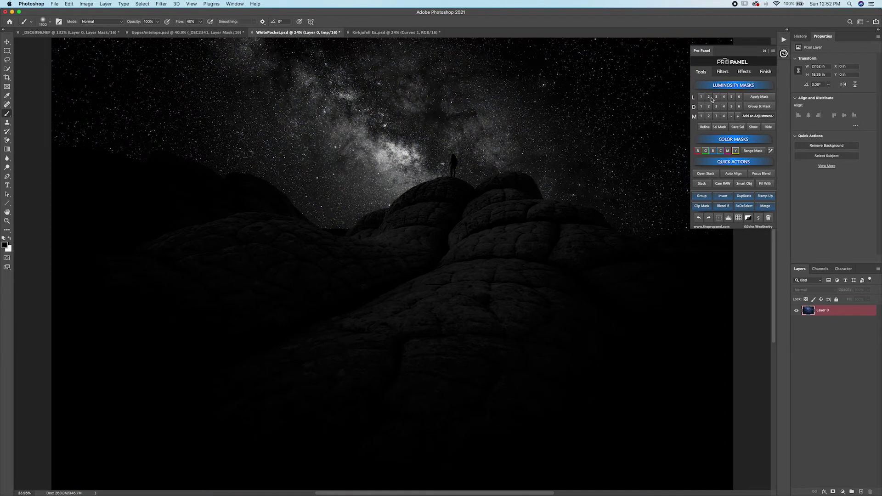
pyautogui.click(702, 97)
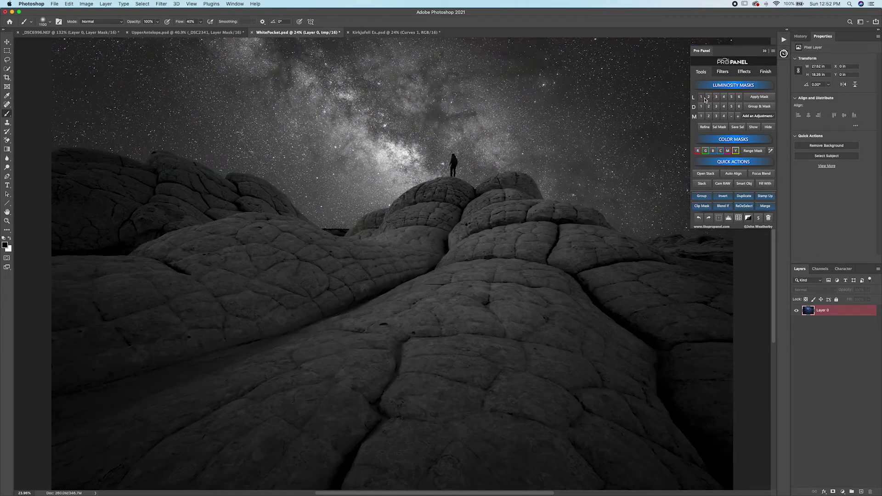
# Add a Curves adjustment through the Lights 2 mask, pull its curve down to input 203, output 163, and display its mask.
pyautogui.click(710, 97)
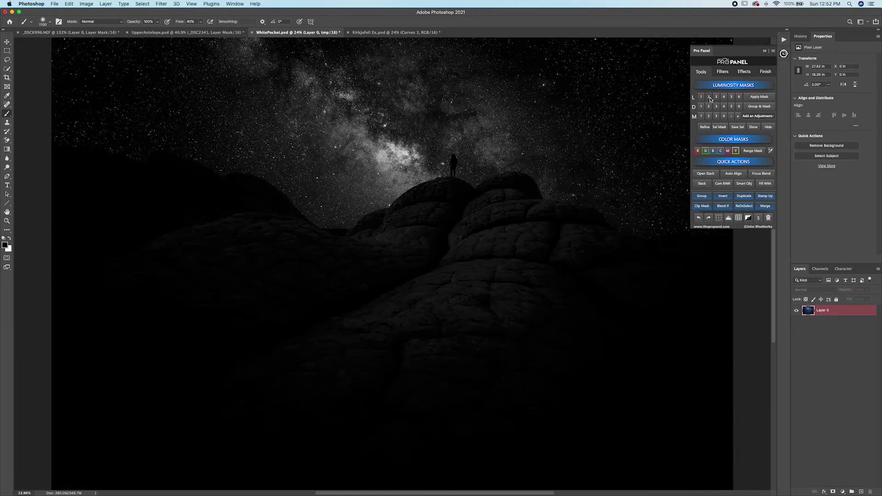
pyautogui.click(763, 118)
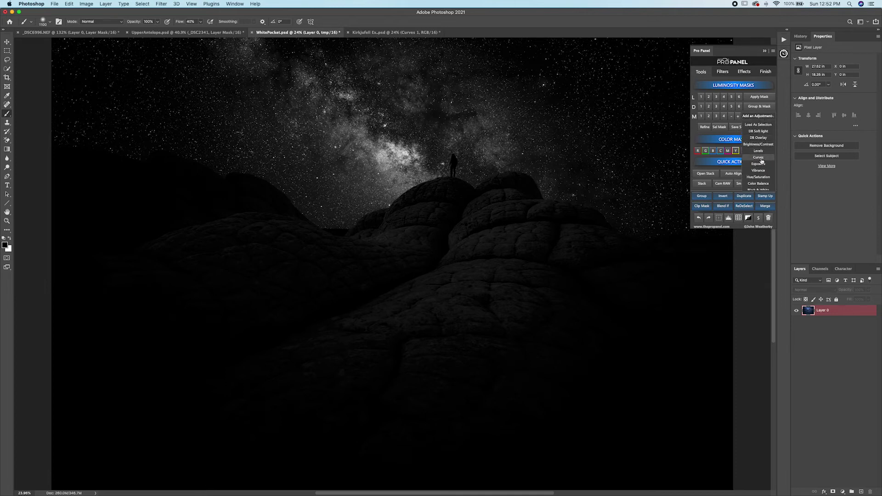
pyautogui.click(759, 158)
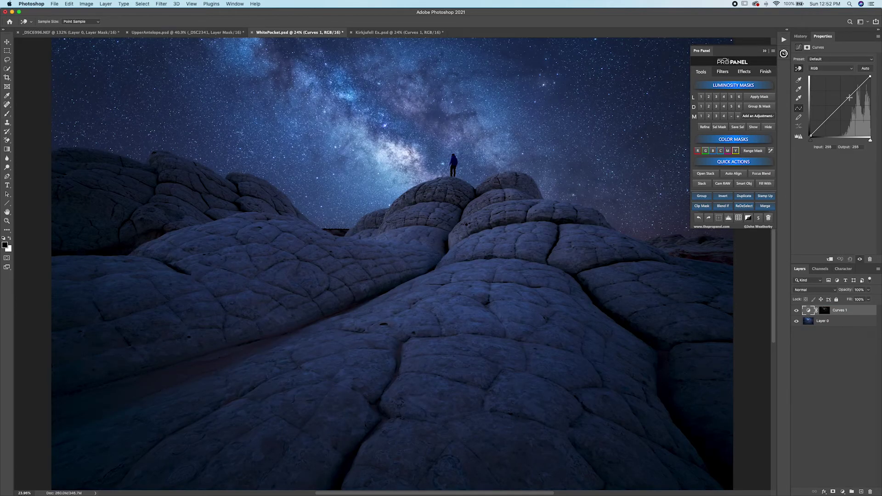
pyautogui.moveTo(852, 98); pyautogui.dragTo(858, 98)
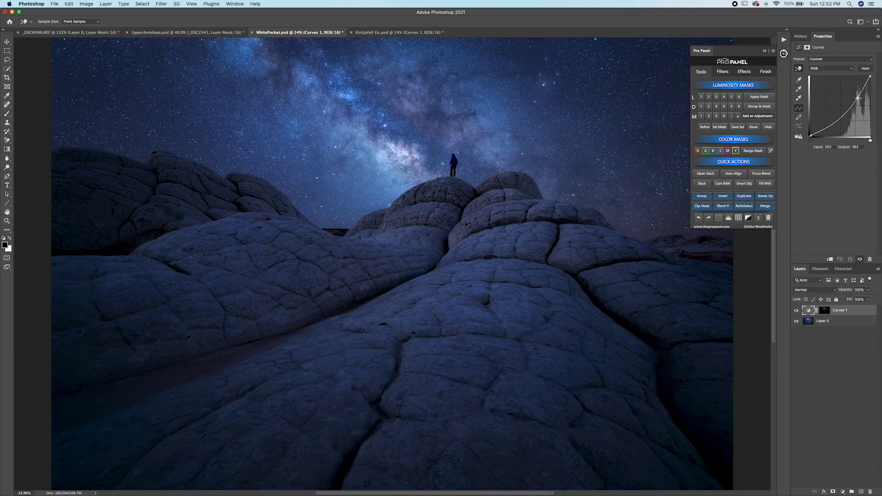
pyautogui.click(753, 127)
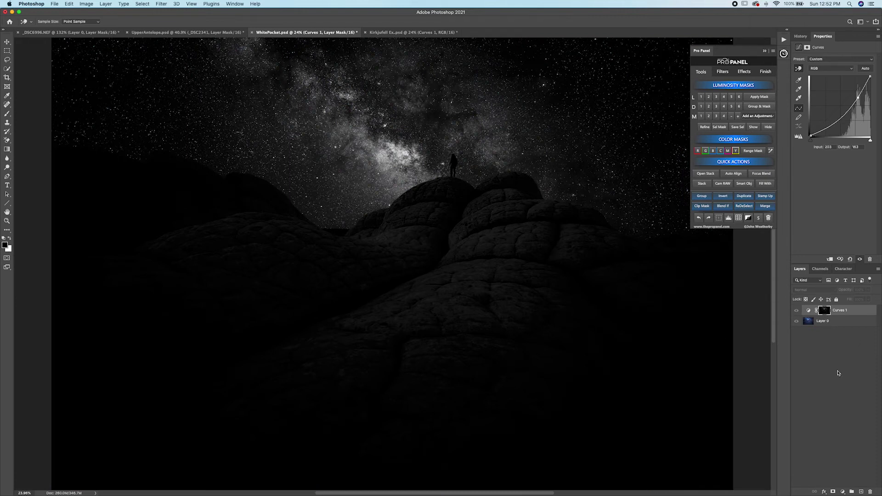
# Return from the mask view and compare the sky with the Curves 1 adjustment disabled and enabled.
pyautogui.click(767, 127)
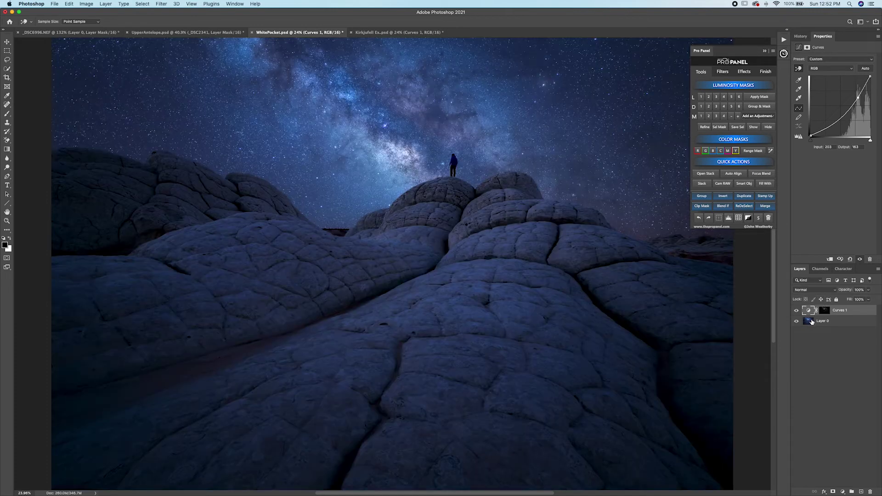
pyautogui.click(797, 311)
pyautogui.click(797, 311)
pyautogui.click(798, 311)
pyautogui.click(797, 312)
pyautogui.click(797, 311)
pyautogui.click(797, 311)
pyautogui.click(797, 311)
pyautogui.click(798, 311)
# Refine Layer 0's Lights 1 mask to input levels 12, 1 and 188, and add a DB Overlay layer through it.
pyautogui.click(814, 323)
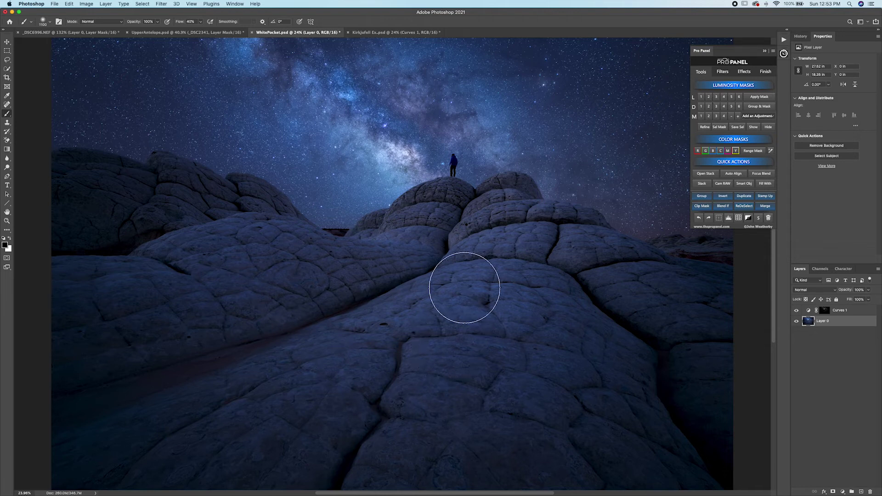
pyautogui.click(702, 97)
pyautogui.click(705, 128)
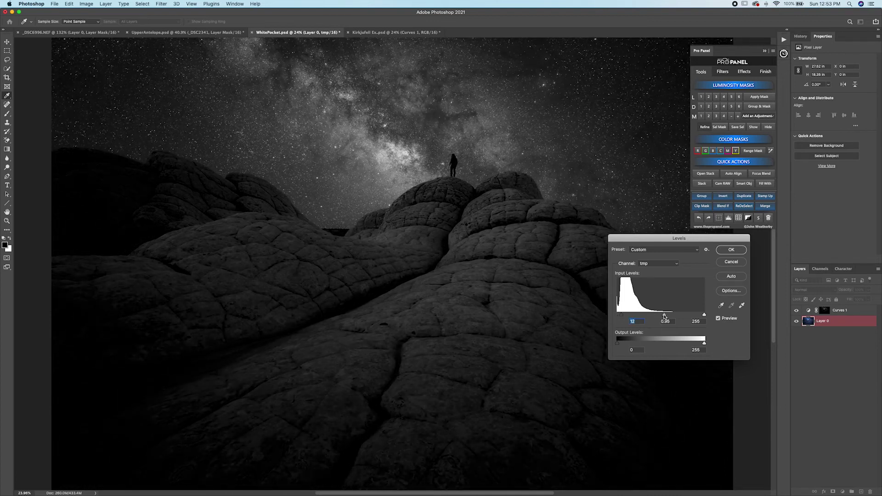
pyautogui.moveTo(705, 317); pyautogui.dragTo(684, 318)
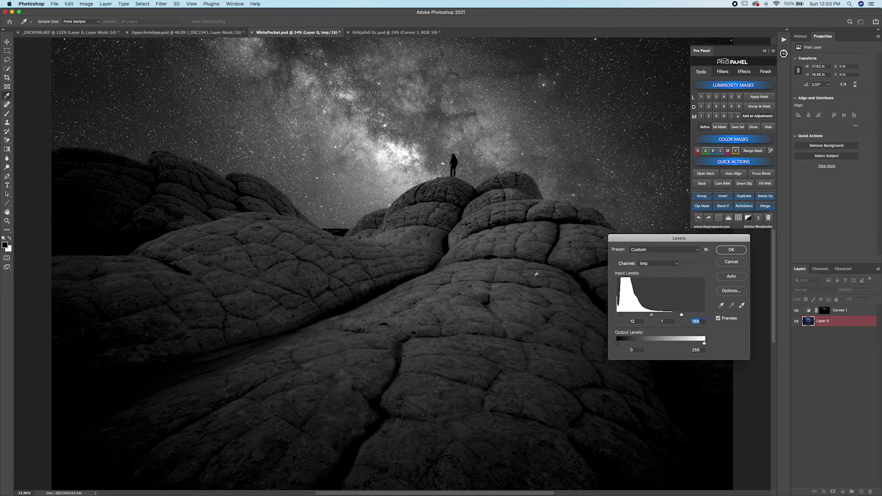
pyautogui.click(726, 251)
pyautogui.press('b')
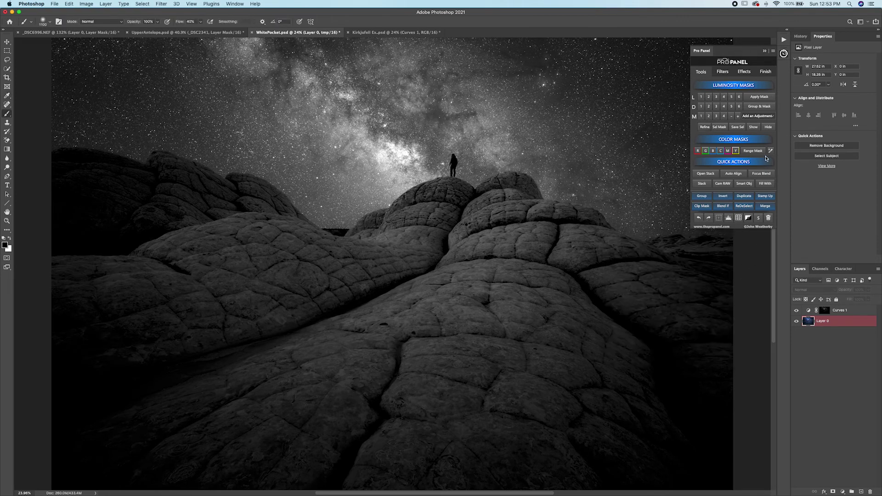
pyautogui.click(770, 115)
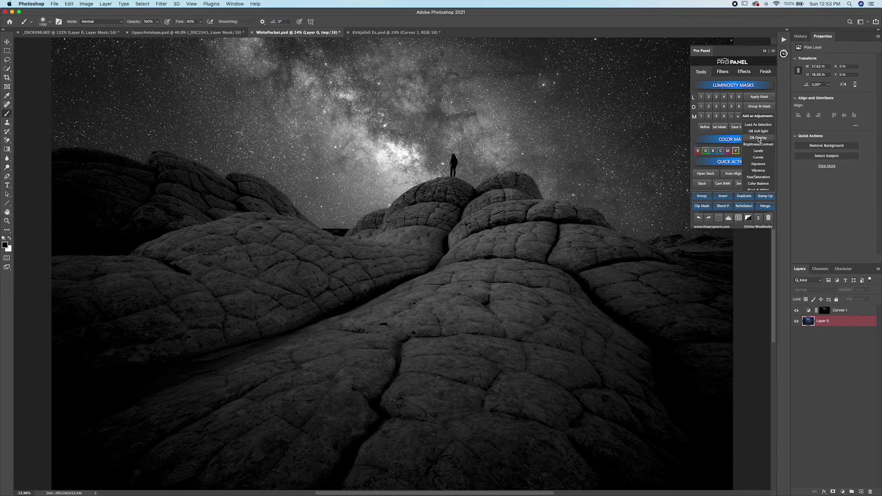
pyautogui.click(758, 137)
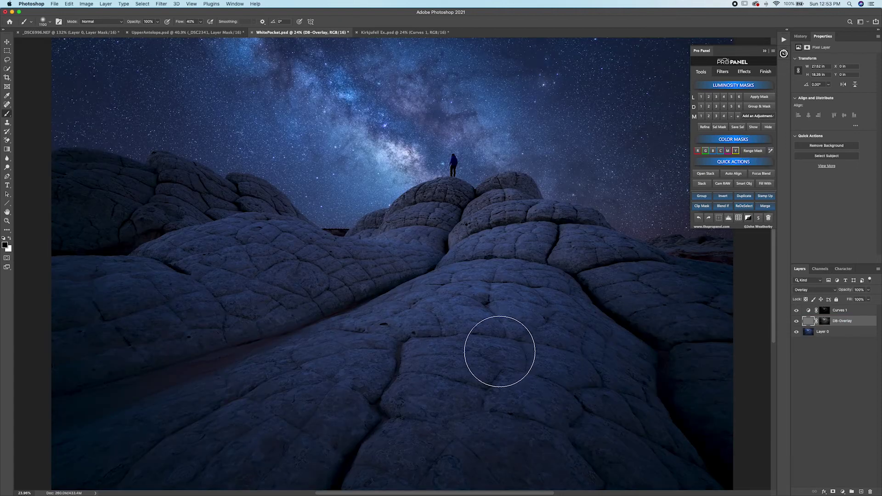
# Paint white over the foreground rocks on the DB-Overlay layer with a 3000 px brush, checking its mask and effect.
pyautogui.press('x')
pyautogui.press(']')
pyautogui.press(']')
pyautogui.press(']')
pyautogui.press(']')
pyautogui.press(']')
pyautogui.press(']')
pyautogui.press(']')
pyautogui.press(']')
pyautogui.press(']')
pyautogui.press(']')
pyautogui.press(']')
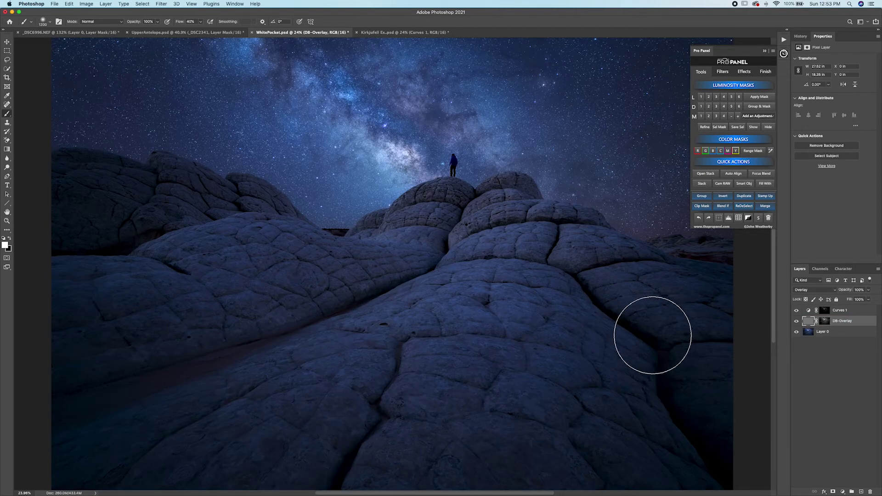
pyautogui.press(']')
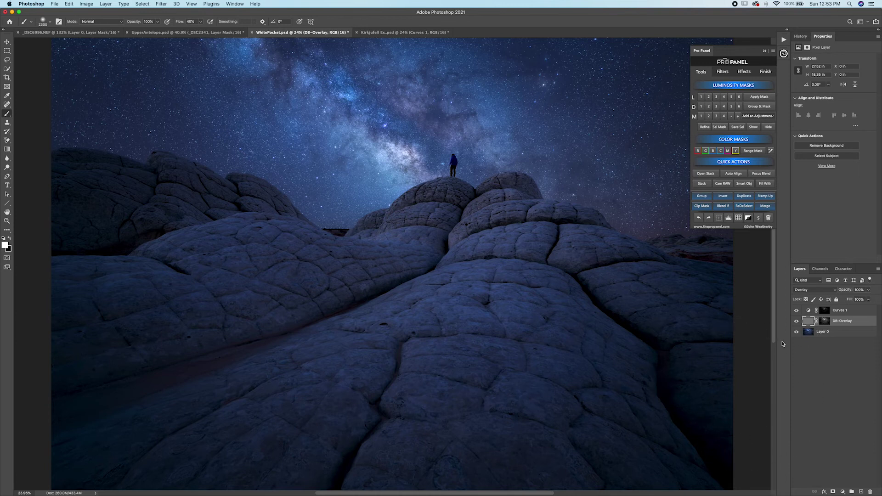
pyautogui.press(']')
pyautogui.press(']')
pyautogui.press(']')
pyautogui.press(']')
pyautogui.press(']')
pyautogui.press(']')
pyautogui.press(']')
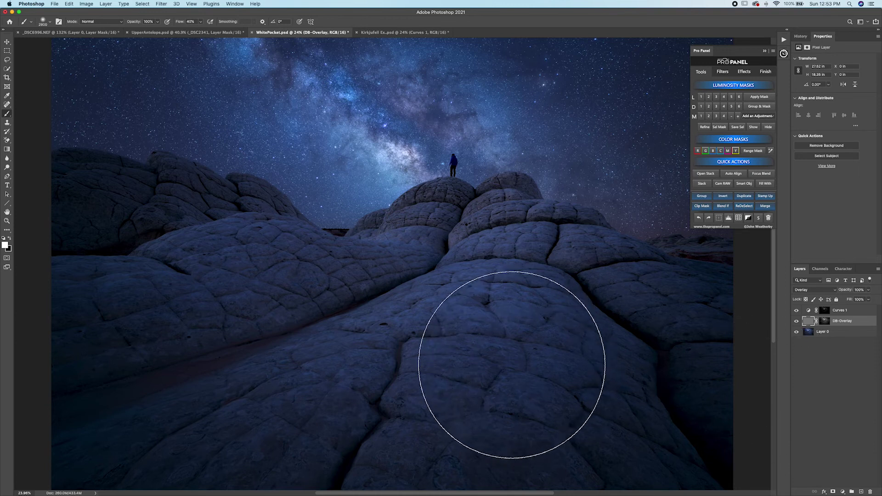
pyautogui.click(822, 324)
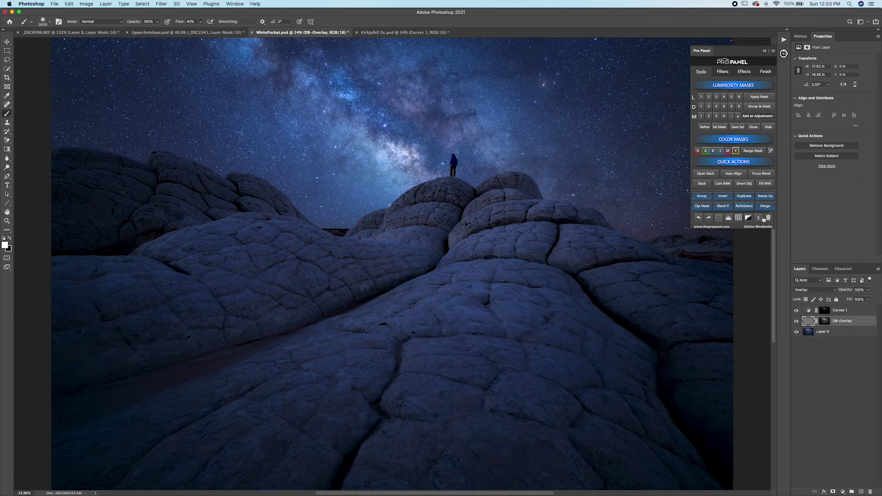
pyautogui.click(755, 127)
pyautogui.click(768, 127)
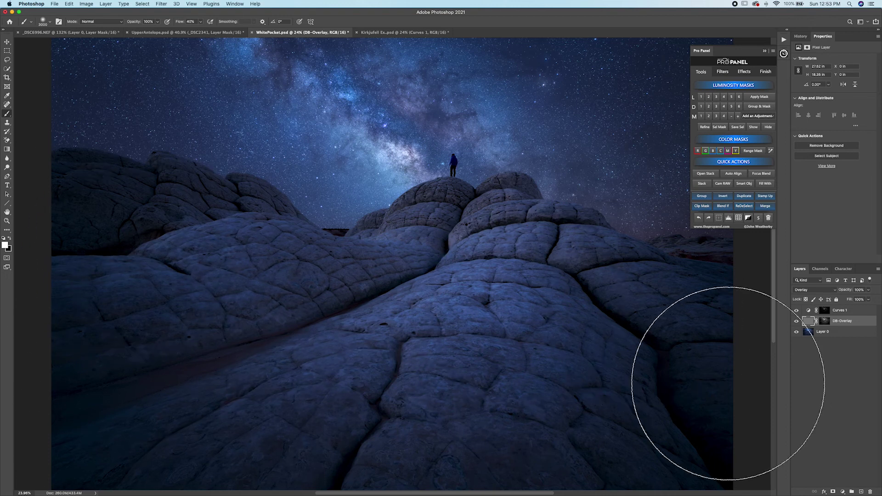
pyautogui.click(797, 322)
pyautogui.click(797, 322)
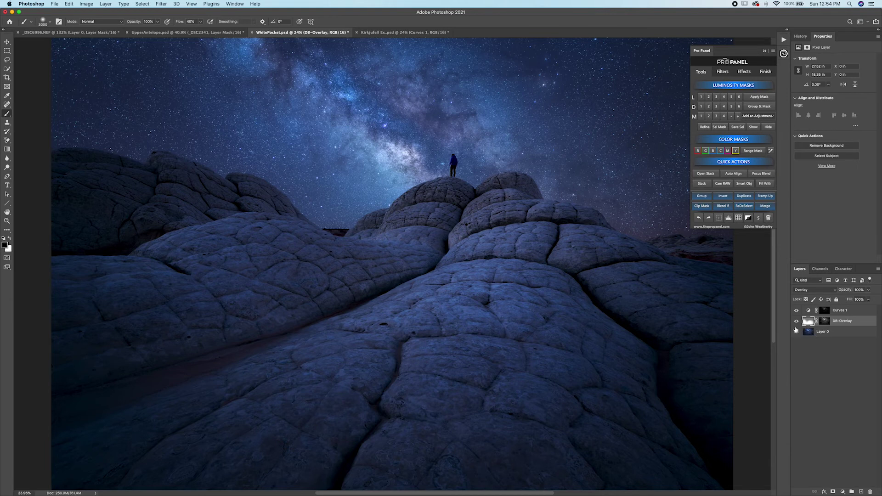
# Add a second DB Overlay layer through the Darks 5 mask, paint black over the shadow areas, and check its mask.
pyautogui.click(731, 108)
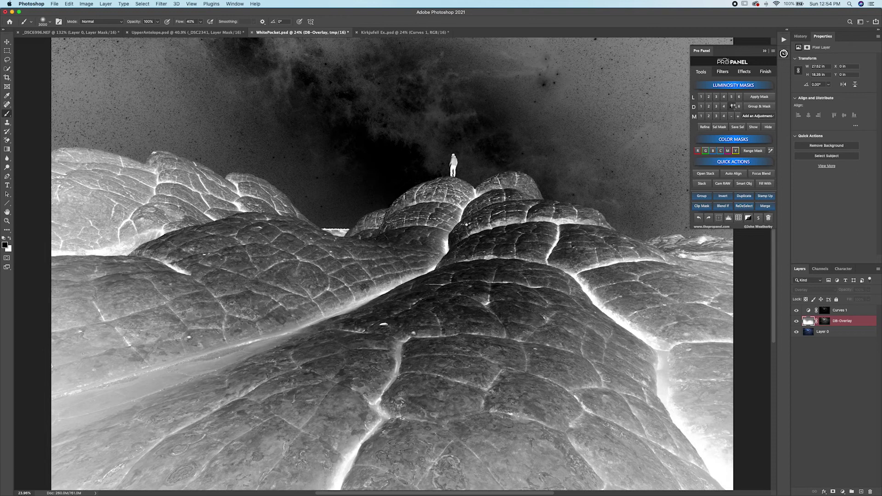
pyautogui.click(732, 108)
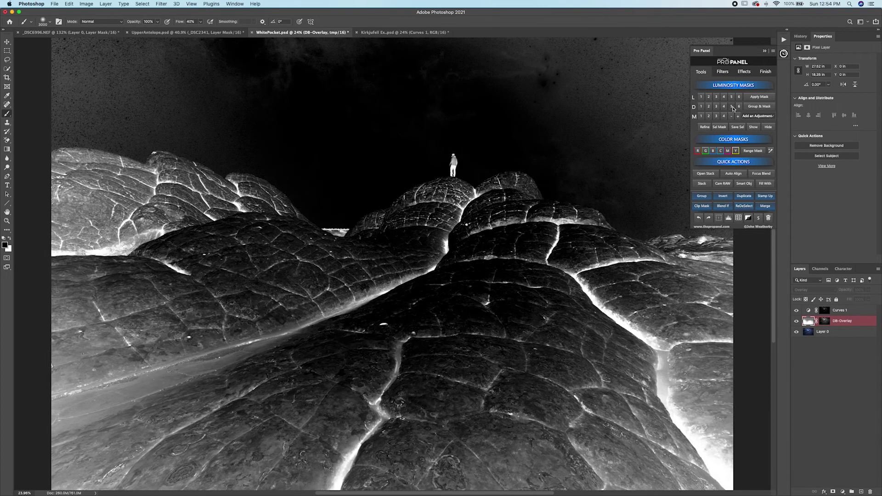
pyautogui.click(760, 118)
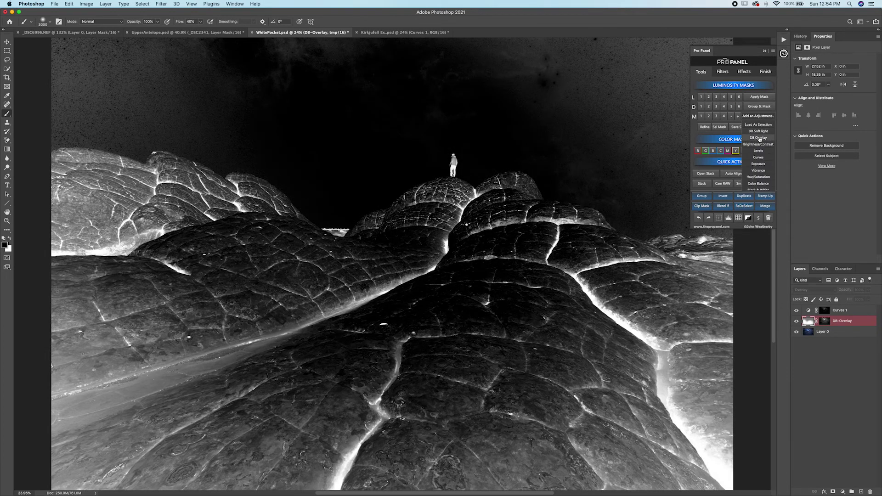
pyautogui.click(759, 137)
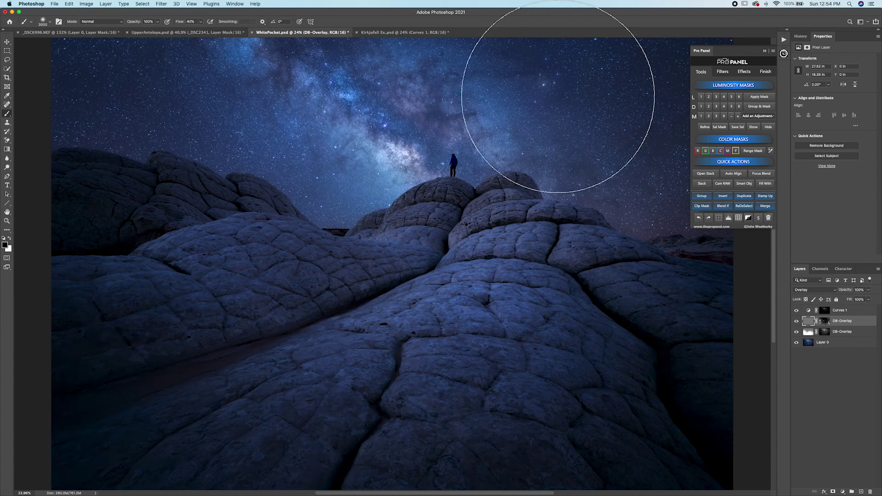
pyautogui.click(754, 127)
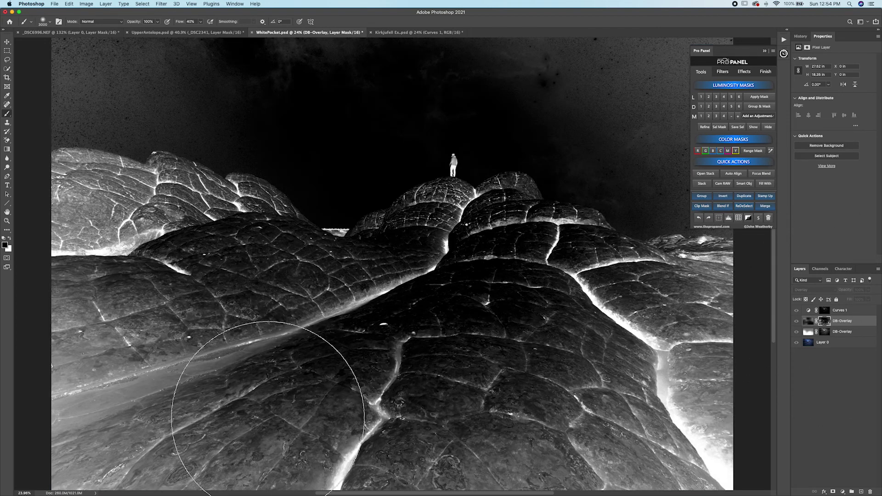
pyautogui.click(768, 128)
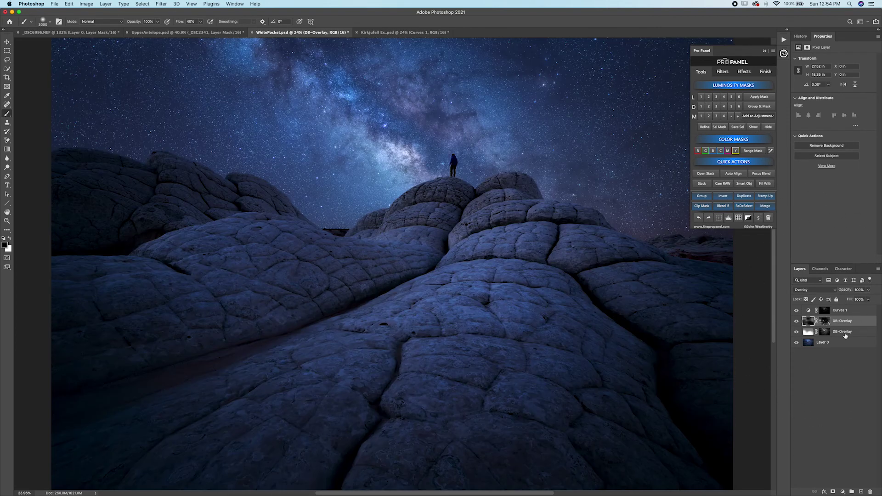
# Group the two DB-Overlay layers and compare the image with the group hidden and shown.
pyautogui.keyDown('shift'); pyautogui.click(846, 336); pyautogui.keyUp('shift')
pyautogui.click(709, 200)
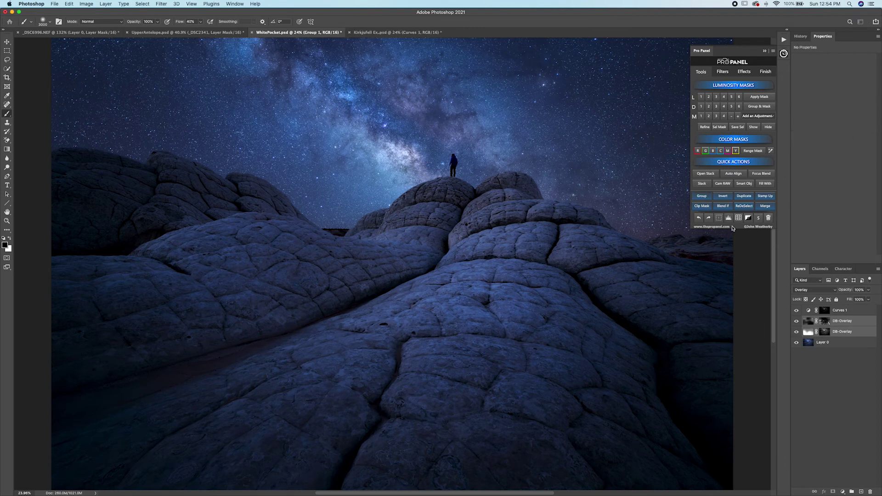
pyautogui.click(798, 322)
pyautogui.click(799, 322)
pyautogui.click(798, 322)
pyautogui.click(799, 322)
pyautogui.click(799, 322)
pyautogui.click(798, 321)
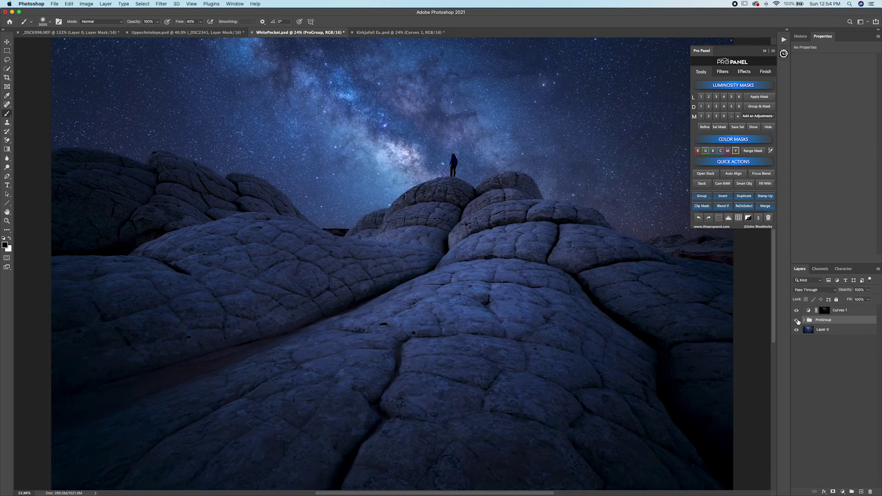
pyautogui.click(798, 321)
pyautogui.click(798, 321)
# Add a Hue/Saturation adjustment above Layer 0 through the Lights 2 mask, with hue +40 and saturation +21.
pyautogui.click(810, 334)
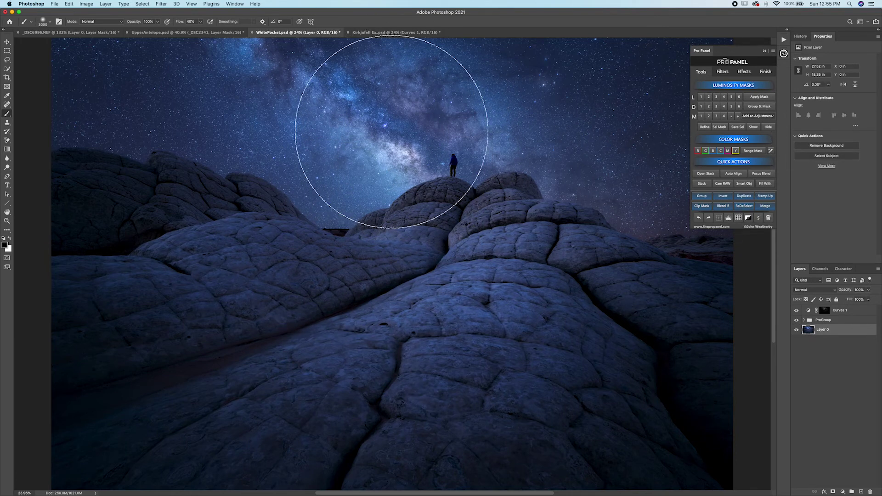
pyautogui.click(710, 106)
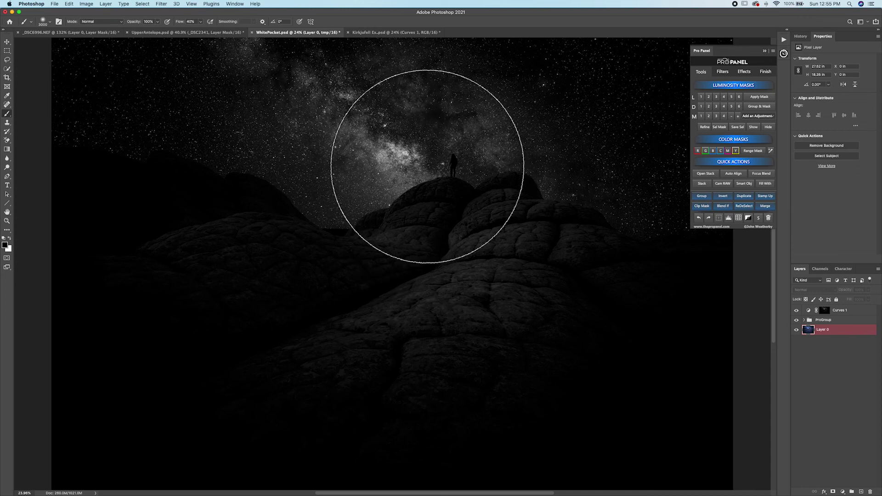
pyautogui.click(762, 117)
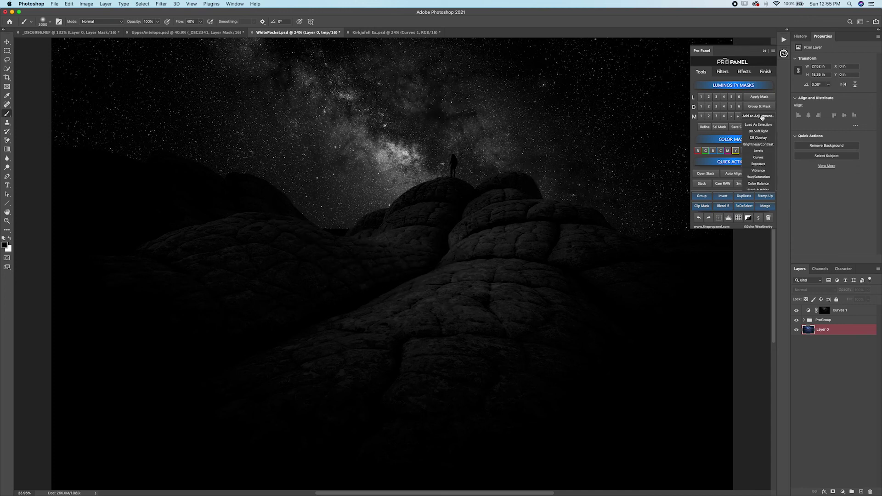
pyautogui.click(759, 177)
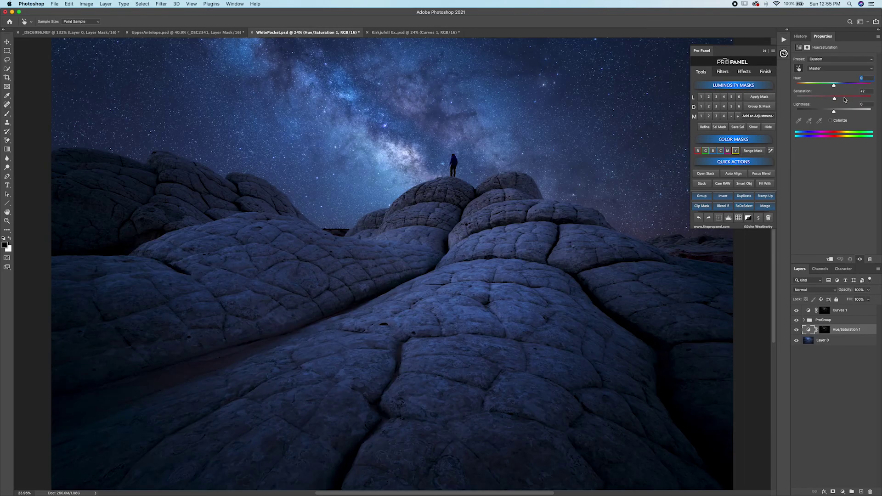
pyautogui.moveTo(878, 99); pyautogui.dragTo(850, 89)
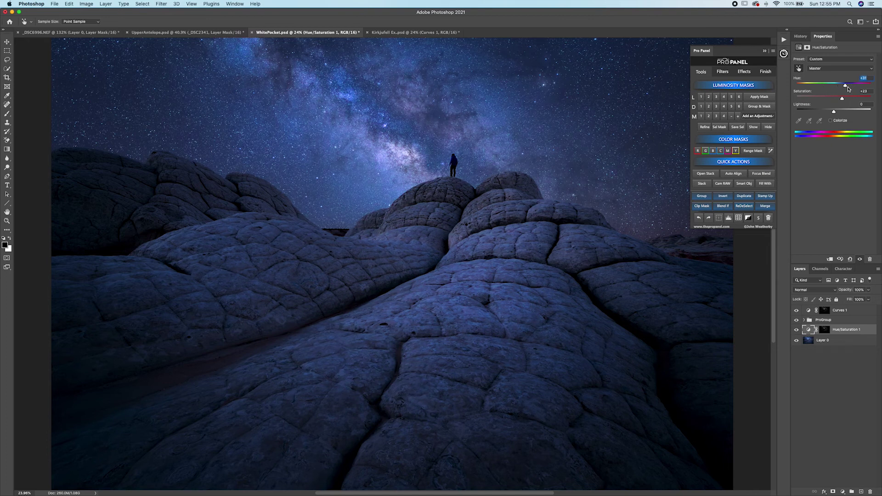
pyautogui.click(754, 127)
pyautogui.click(768, 127)
pyautogui.moveTo(844, 98); pyautogui.dragTo(842, 99)
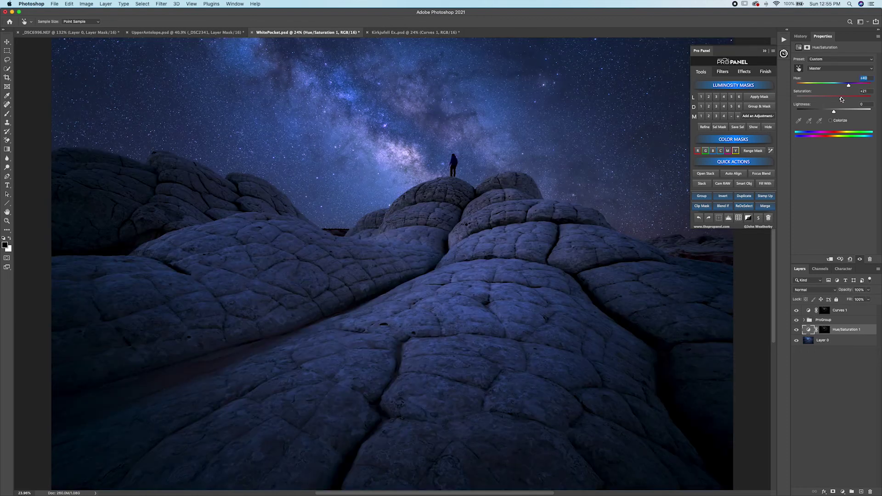
# Compare the original Layer 0 alone with the fully adjusted image.
pyautogui.keyDown('alt'); pyautogui.click(797, 341); pyautogui.keyUp('alt')
pyautogui.keyDown('alt'); pyautogui.click(797, 341); pyautogui.keyUp('alt')
pyautogui.keyDown('alt'); pyautogui.click(797, 341); pyautogui.keyUp('alt')
pyautogui.keyDown('alt'); pyautogui.click(797, 341); pyautogui.keyUp('alt')
# Select Layer 0 and hide the ProGroup and Hue/Saturation 1 layers.
pyautogui.click(826, 343)
pyautogui.press('b')
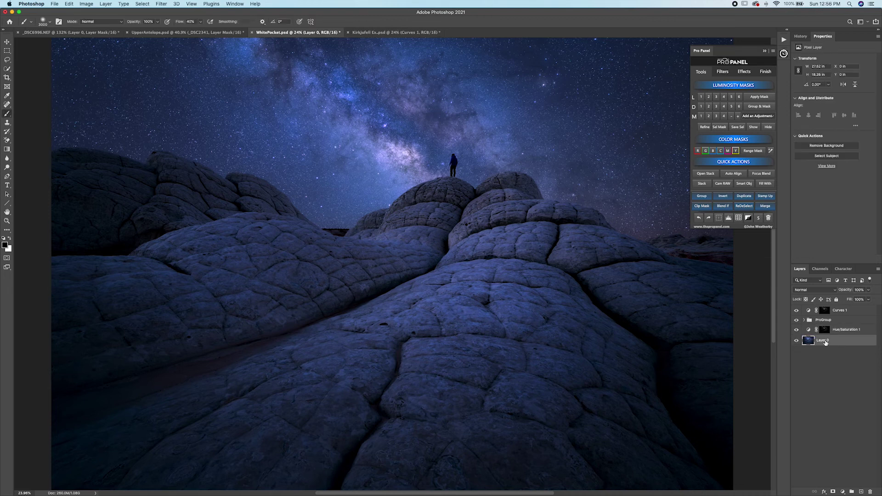
pyautogui.click(797, 320)
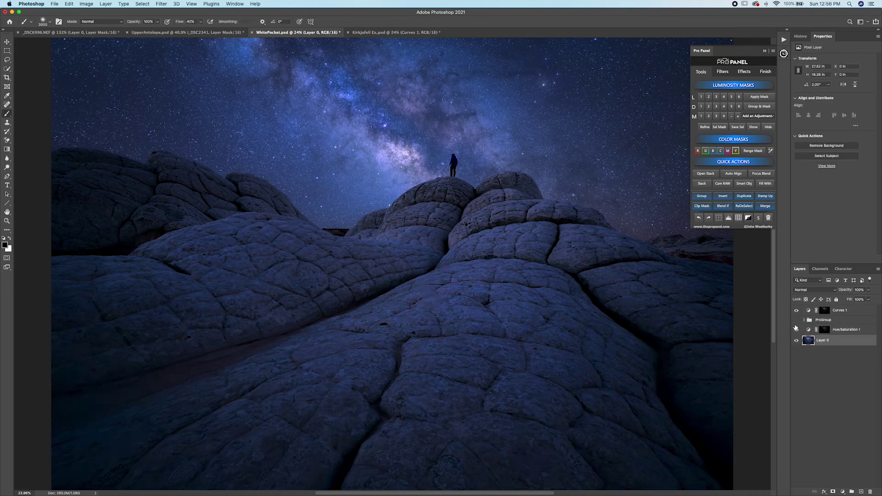
pyautogui.click(796, 330)
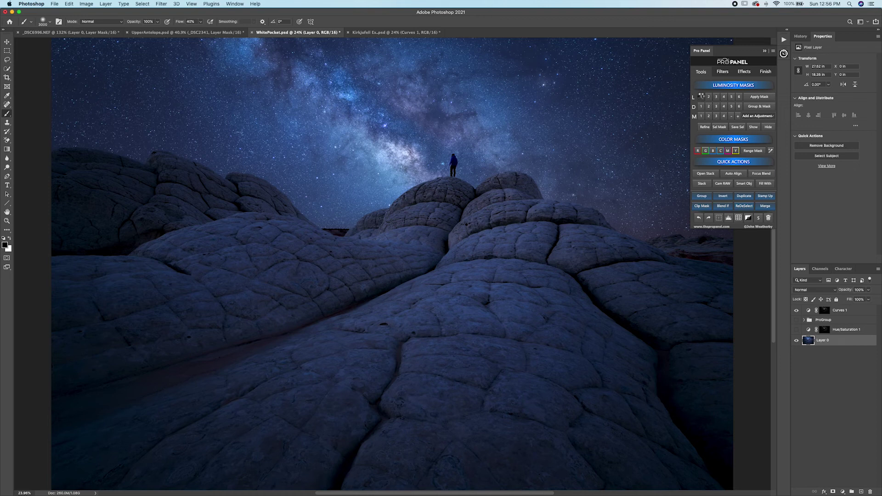
# Refine Layer 0's Lights 1 mask by raising its black input level, and add a Levels adjustment through it in Screen mode.
pyautogui.click(702, 97)
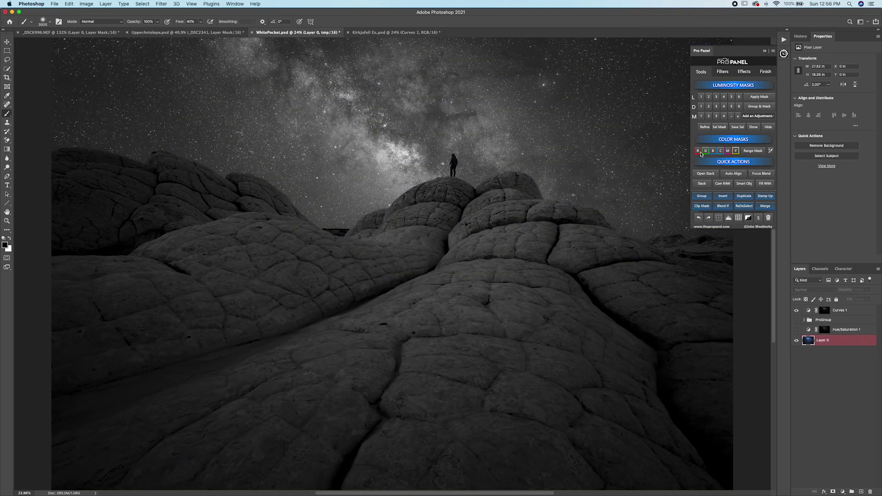
pyautogui.click(705, 128)
pyautogui.moveTo(618, 316); pyautogui.dragTo(620, 318)
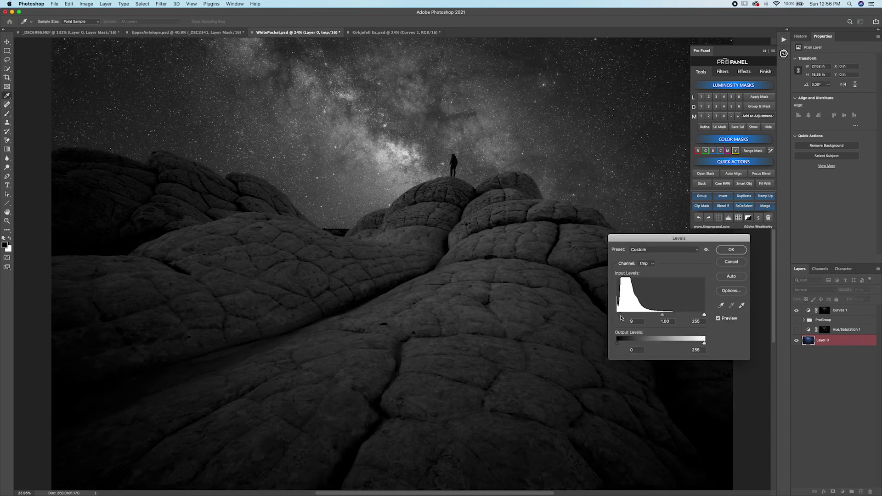
pyautogui.click(732, 262)
pyautogui.click(765, 116)
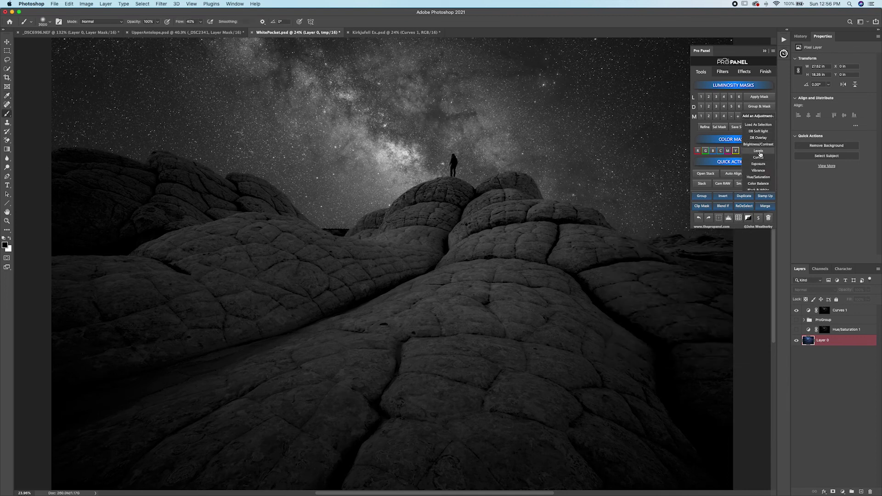
pyautogui.click(811, 289)
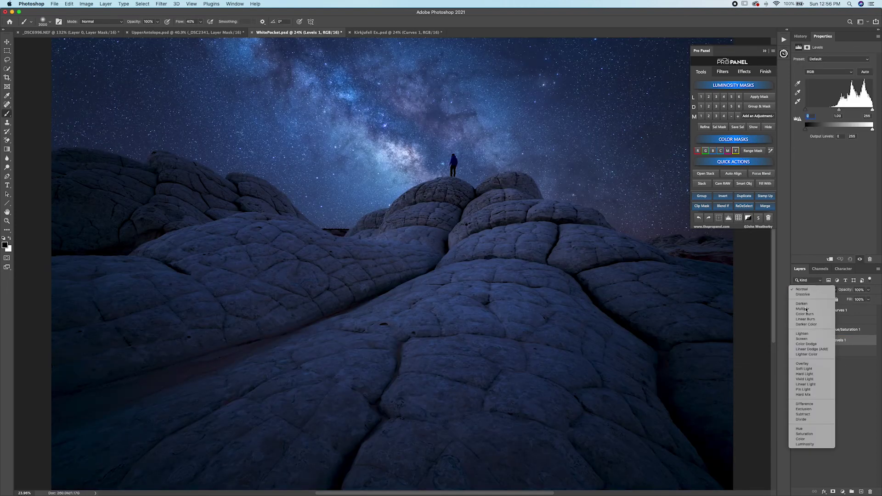
pyautogui.click(803, 339)
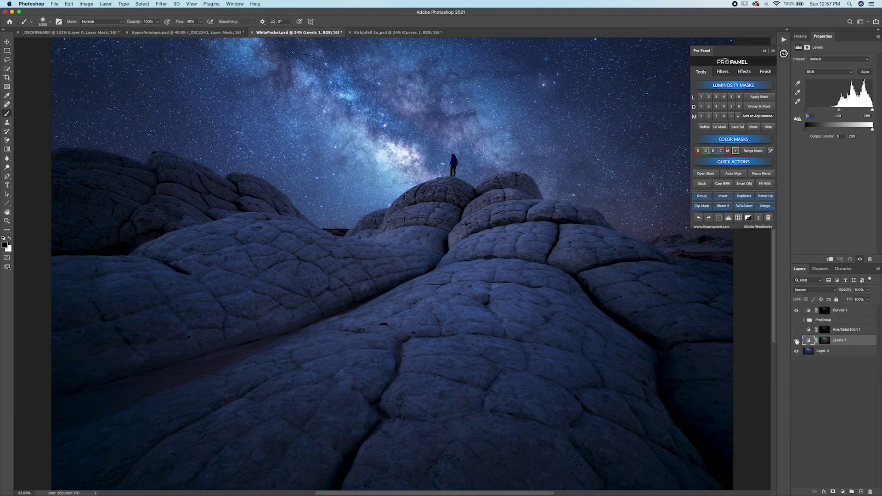
# Compare the image with and without the Levels 1 adjustment, and inspect its layer mask.
pyautogui.click(797, 340)
pyautogui.click(797, 341)
pyautogui.click(797, 341)
pyautogui.click(797, 340)
pyautogui.click(754, 128)
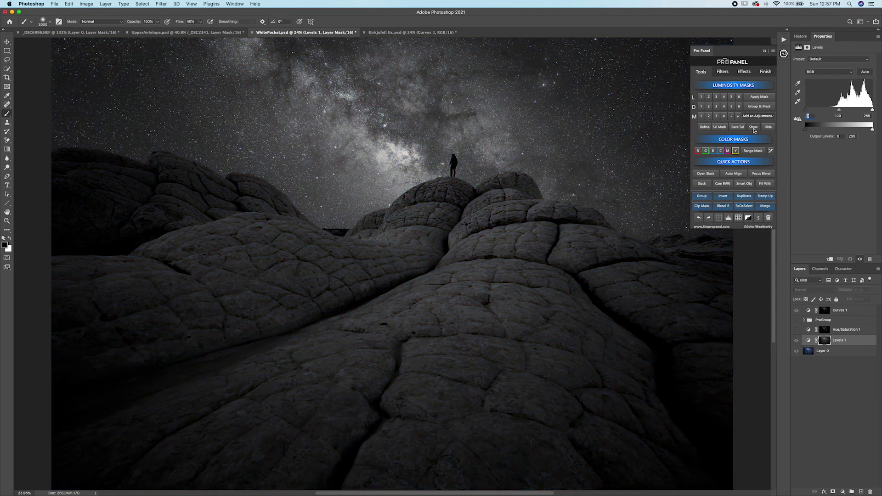
pyautogui.click(769, 127)
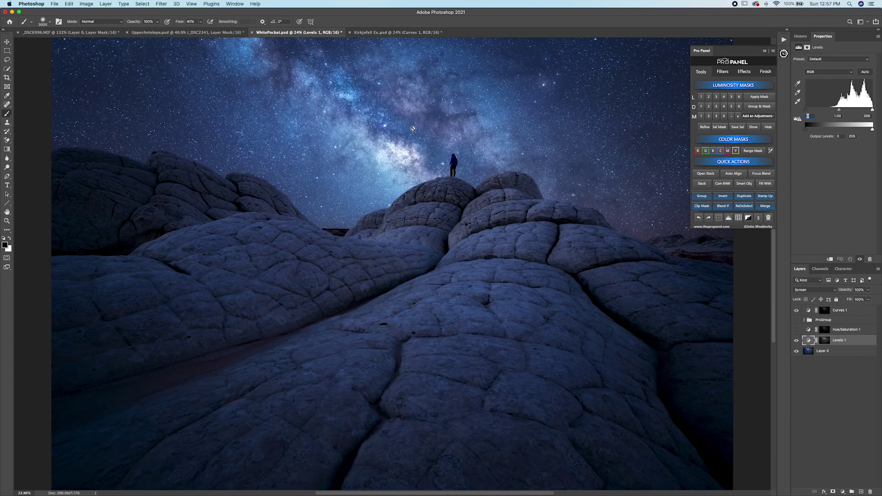
pyautogui.click(797, 340)
pyautogui.click(797, 340)
# Select the sky above the rocks on Layer 0 with the Quick Selection tool.
pyautogui.click(808, 352)
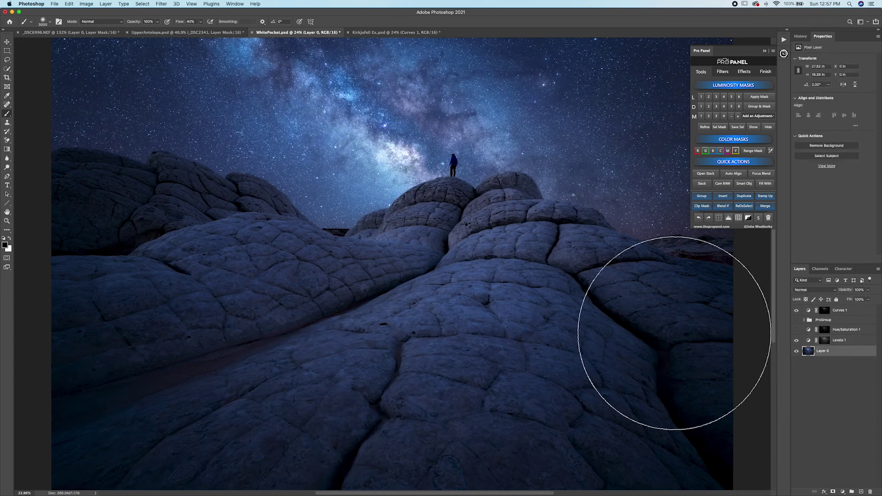
pyautogui.click(7, 69)
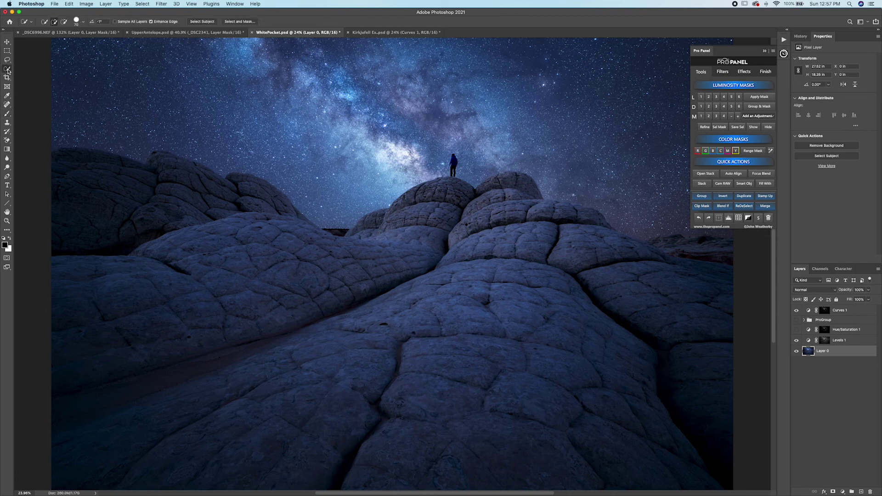
pyautogui.moveTo(366, 182); pyautogui.dragTo(400, 157)
pyautogui.moveTo(490, 137)
pyautogui.mouseDown()
pyautogui.moveTo(528, 138)
pyautogui.moveTo(475, 140)
pyautogui.mouseUp()
pyautogui.moveTo(342, 187)
pyautogui.mouseDown()
pyautogui.moveTo(278, 131)
pyautogui.moveTo(235, 102)
pyautogui.moveTo(151, 61)
pyautogui.mouseUp()
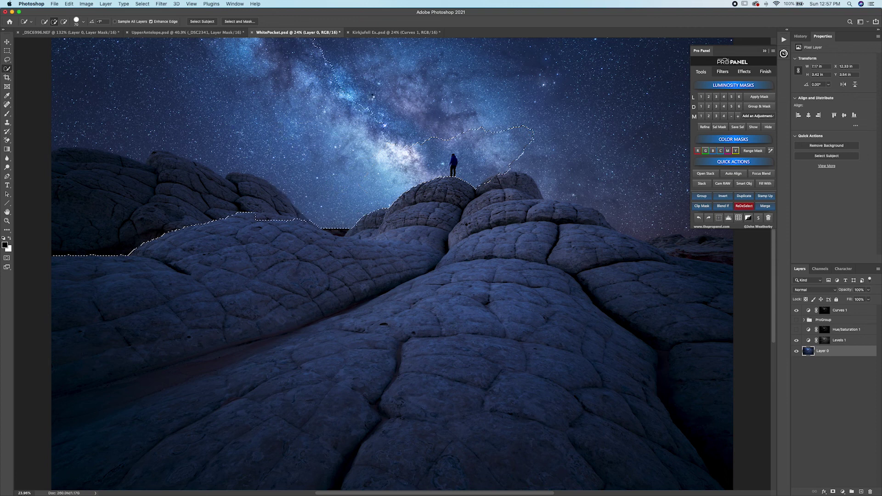
pyautogui.hscroll(1, 503, 193)
pyautogui.moveTo(503, 194)
pyautogui.mouseDown()
pyautogui.moveTo(509, 164)
pyautogui.moveTo(637, 181)
pyautogui.moveTo(606, 204)
pyautogui.moveTo(599, 255)
pyautogui.mouseUp()
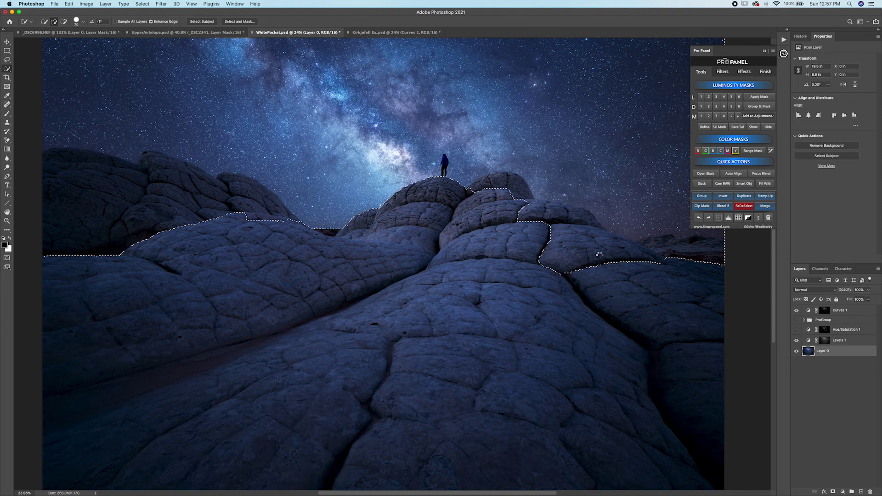
pyautogui.scroll(5, 556, 253)
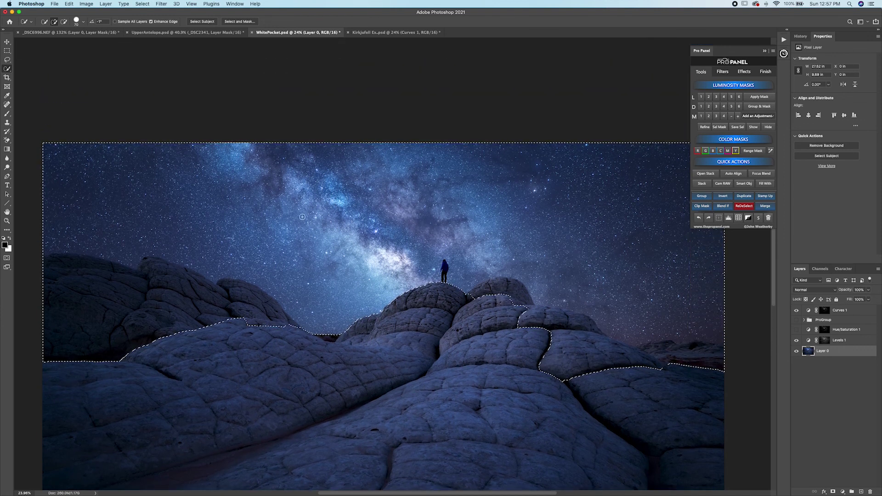
# Paint black over the selected sky on the Levels 1 mask with a smaller soft brush, deselect, and check the effect.
pyautogui.hotkey('alt', ']')
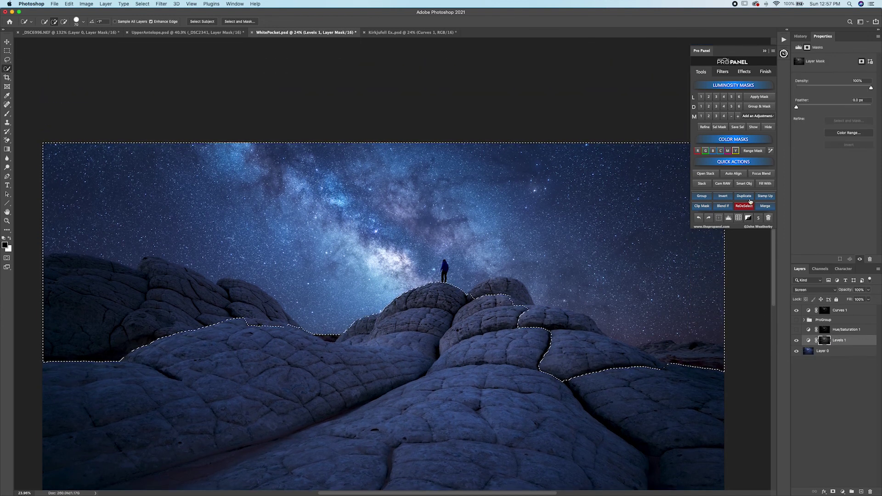
pyautogui.press('super+3')
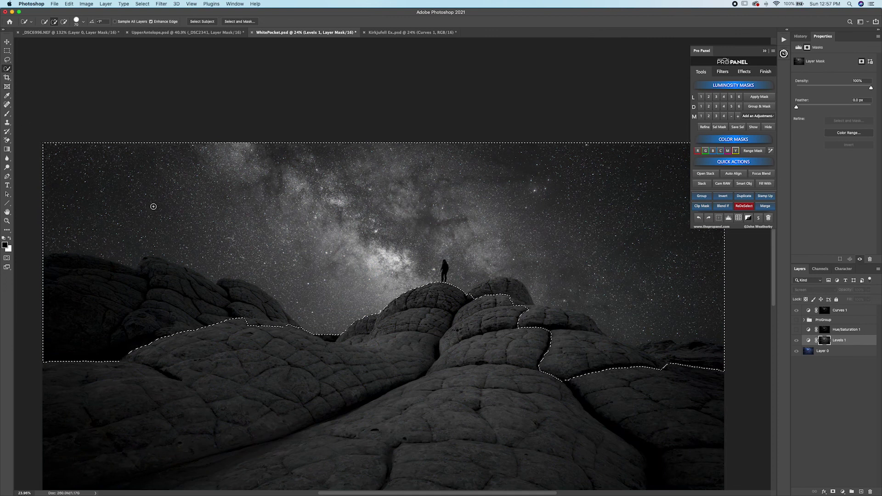
pyautogui.press('b')
pyautogui.press('[')
pyautogui.press('[')
pyautogui.press('[')
pyautogui.press('[')
pyautogui.press('[')
pyautogui.press('[')
pyautogui.press('[')
pyautogui.press('[')
pyautogui.moveTo(458, 245)
pyautogui.mouseDown()
pyautogui.moveTo(408, 242)
pyautogui.moveTo(456, 193)
pyautogui.moveTo(252, 154)
pyautogui.moveTo(361, 239)
pyautogui.moveTo(256, 187)
pyautogui.moveTo(88, 157)
pyautogui.moveTo(417, 232)
pyautogui.moveTo(523, 187)
pyautogui.moveTo(670, 221)
pyautogui.moveTo(506, 256)
pyautogui.moveTo(572, 318)
pyautogui.mouseUp()
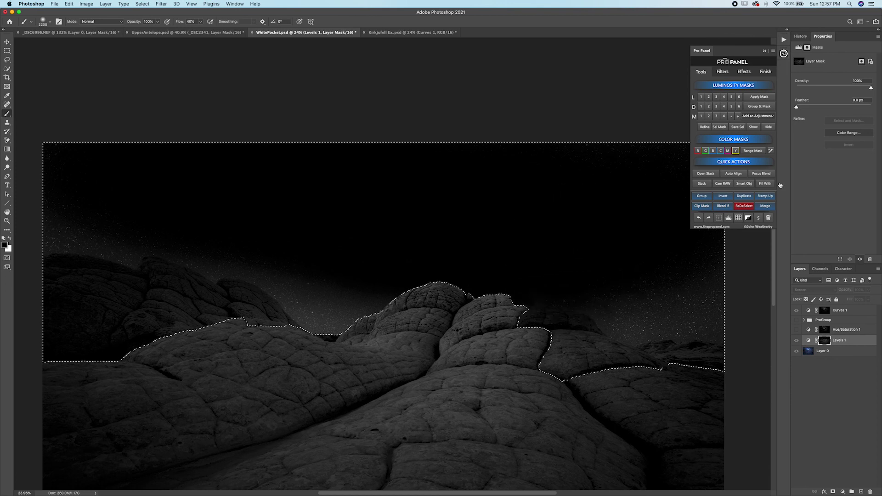
pyautogui.press('super+2')
pyautogui.press('super+d')
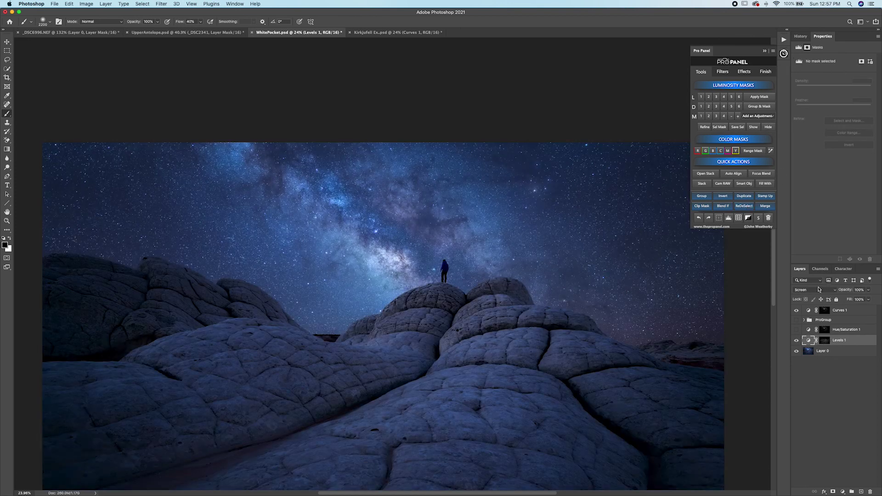
pyautogui.scroll(-5, 592, 355)
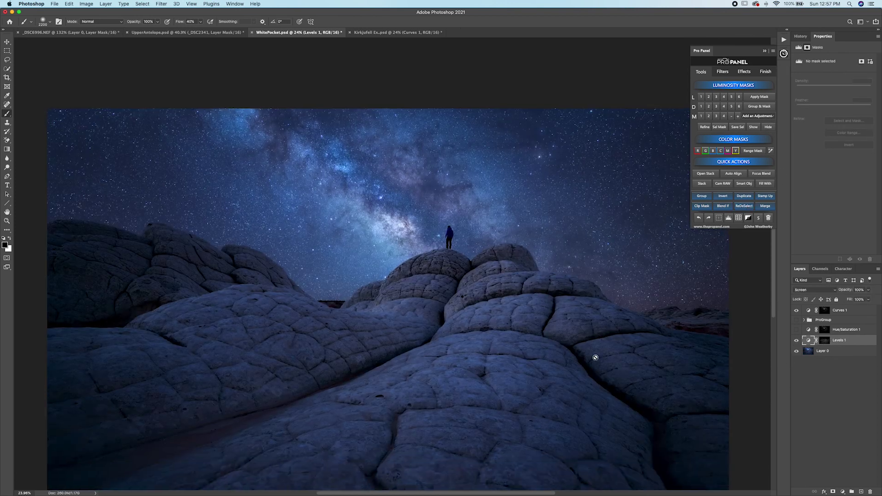
pyautogui.scroll(-1, 726, 337)
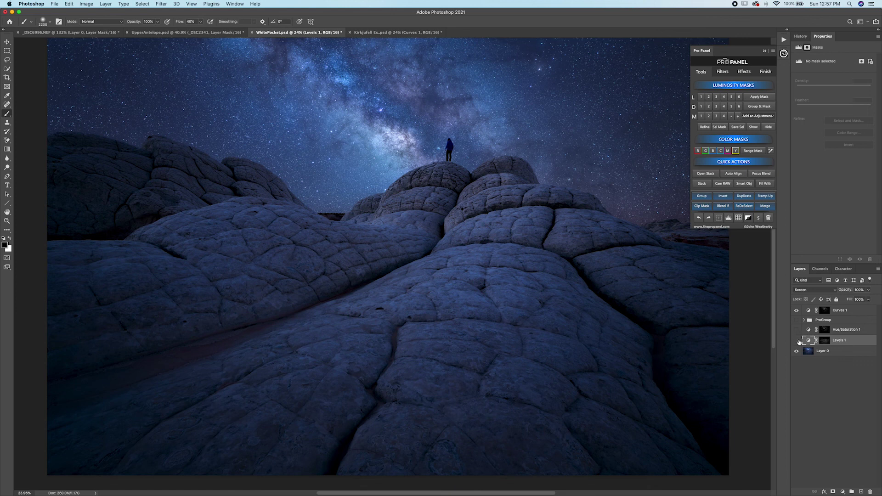
pyautogui.click(797, 340)
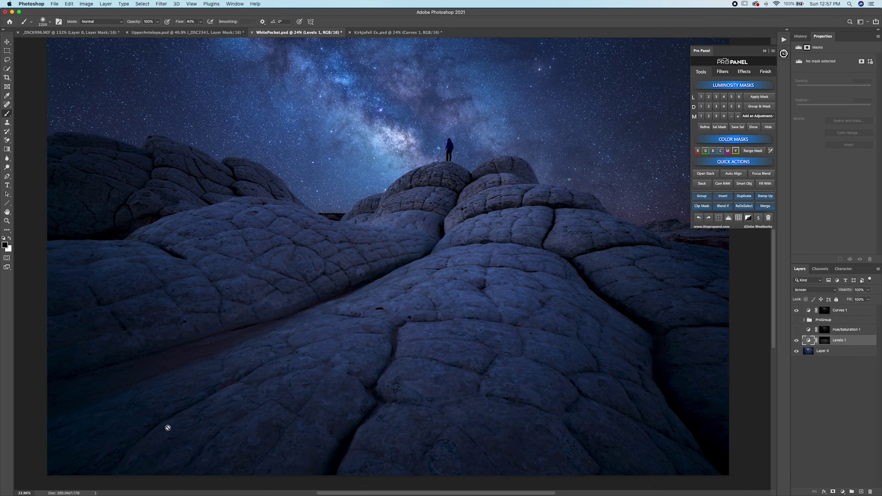
# Add a Levels adjustment above Layer 0 through the Darks 5 mask in Multiply mode.
pyautogui.click(813, 352)
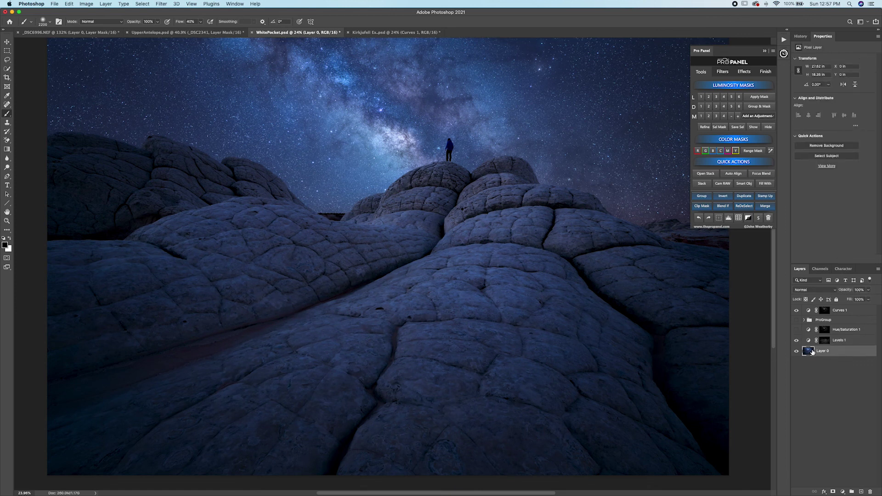
pyautogui.click(730, 107)
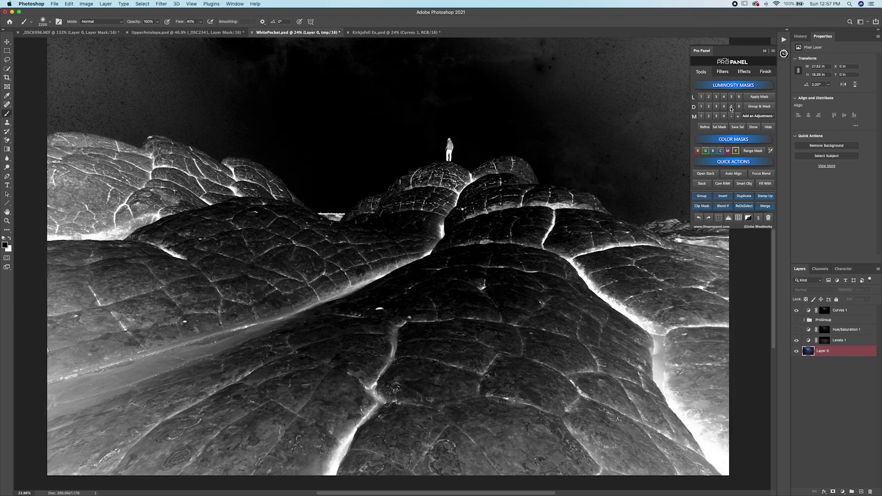
pyautogui.click(752, 118)
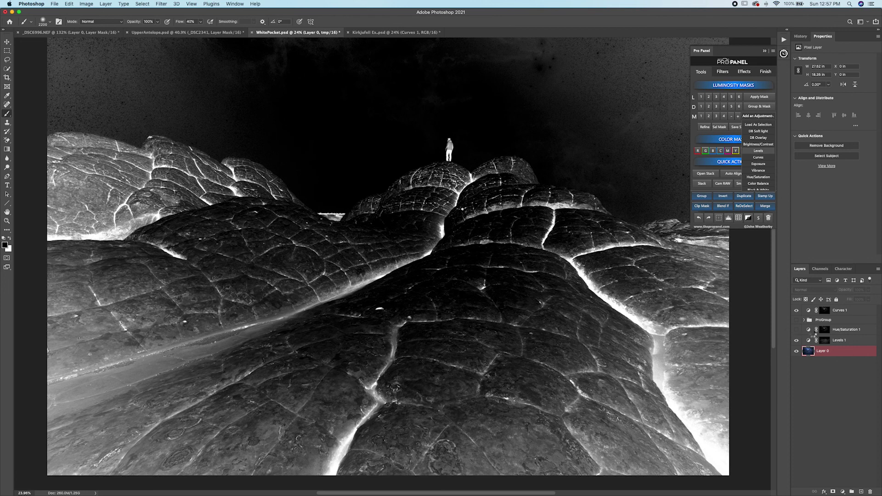
pyautogui.click(758, 151)
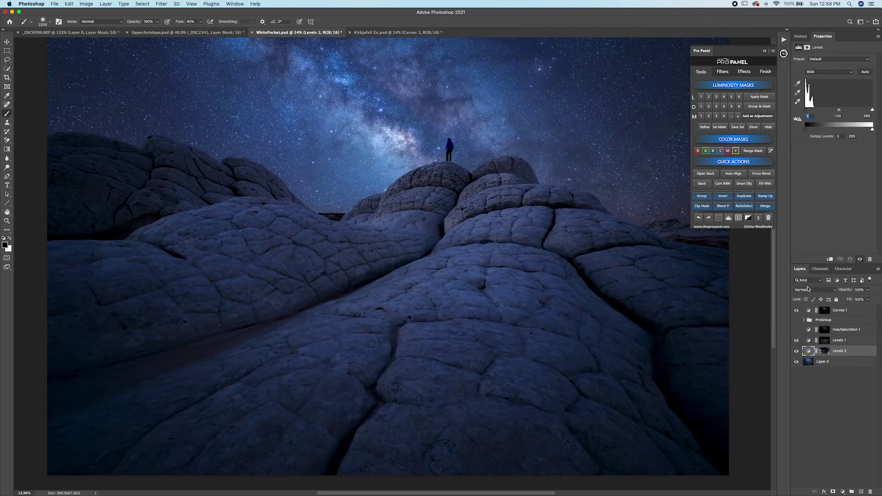
# Compare the image with and without the Levels 2 darkening, and inspect its layer mask.
pyautogui.click(796, 351)
pyautogui.click(796, 351)
pyautogui.click(796, 352)
pyautogui.click(797, 352)
pyautogui.click(797, 352)
pyautogui.click(796, 351)
pyautogui.click(757, 128)
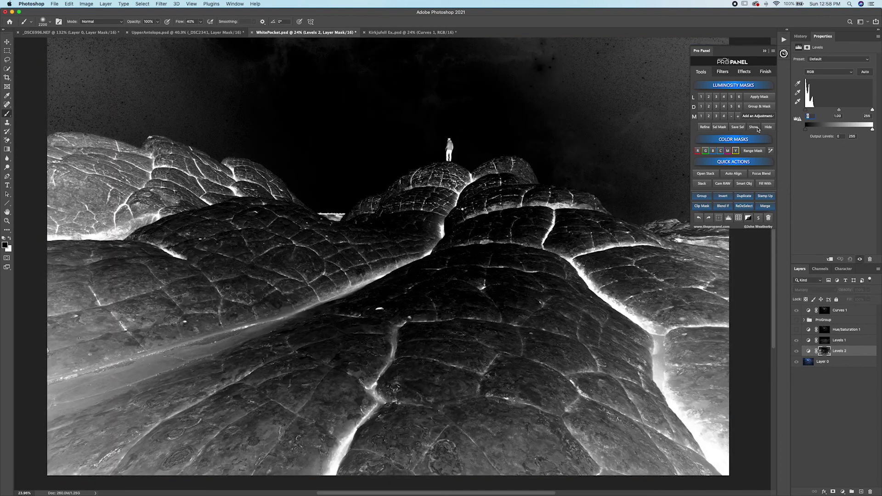
pyautogui.click(764, 128)
# Set the Levels 2 layer's opacity to 50% and group it with Levels 1.
pyautogui.click(871, 292)
pyautogui.moveTo(870, 299); pyautogui.dragTo(853, 300)
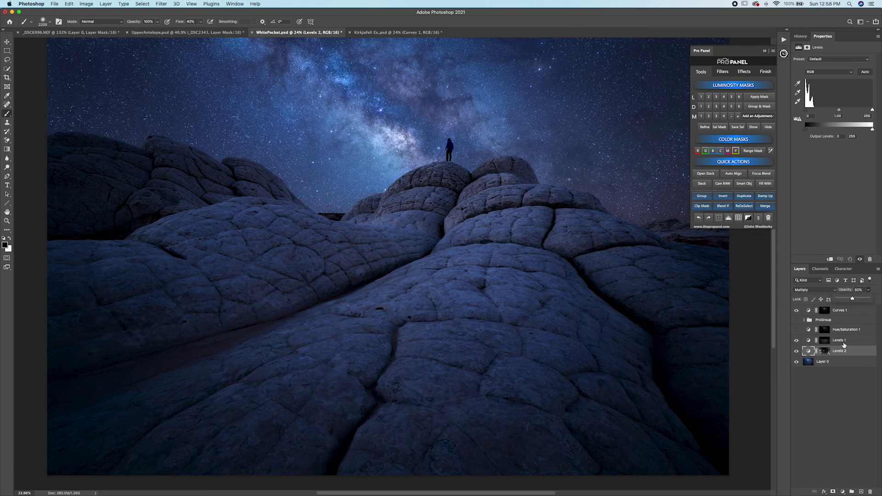
pyautogui.keyDown('shift'); pyautogui.click(846, 343); pyautogui.keyUp('shift')
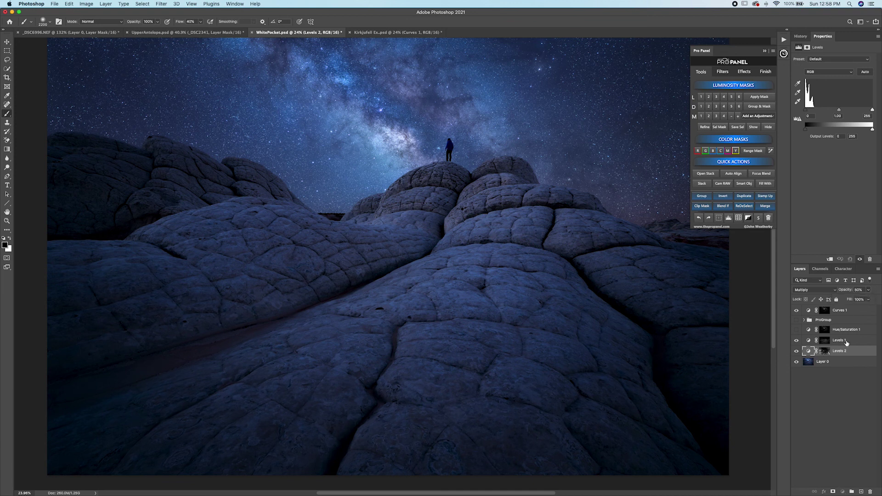
pyautogui.click(703, 196)
# Compare the image with and without the group holding both Levels adjustments.
pyautogui.click(797, 339)
pyautogui.click(797, 340)
pyautogui.click(796, 339)
pyautogui.click(796, 339)
pyautogui.click(796, 339)
pyautogui.click(796, 339)
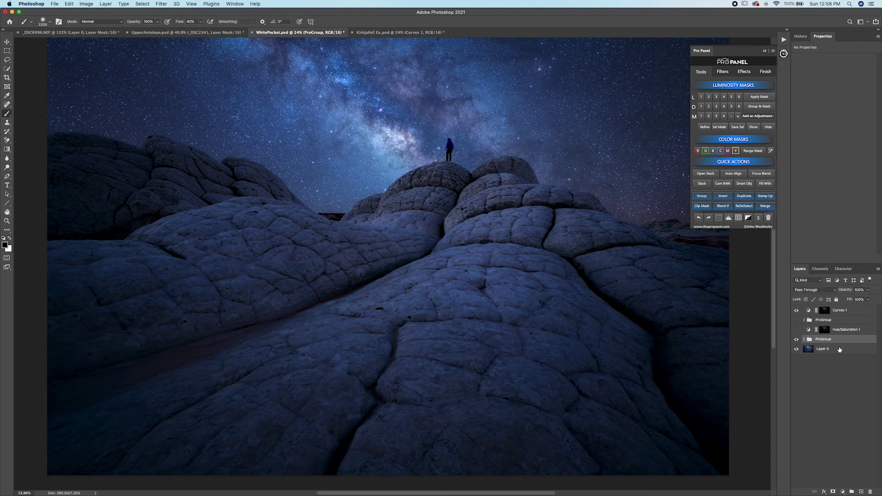